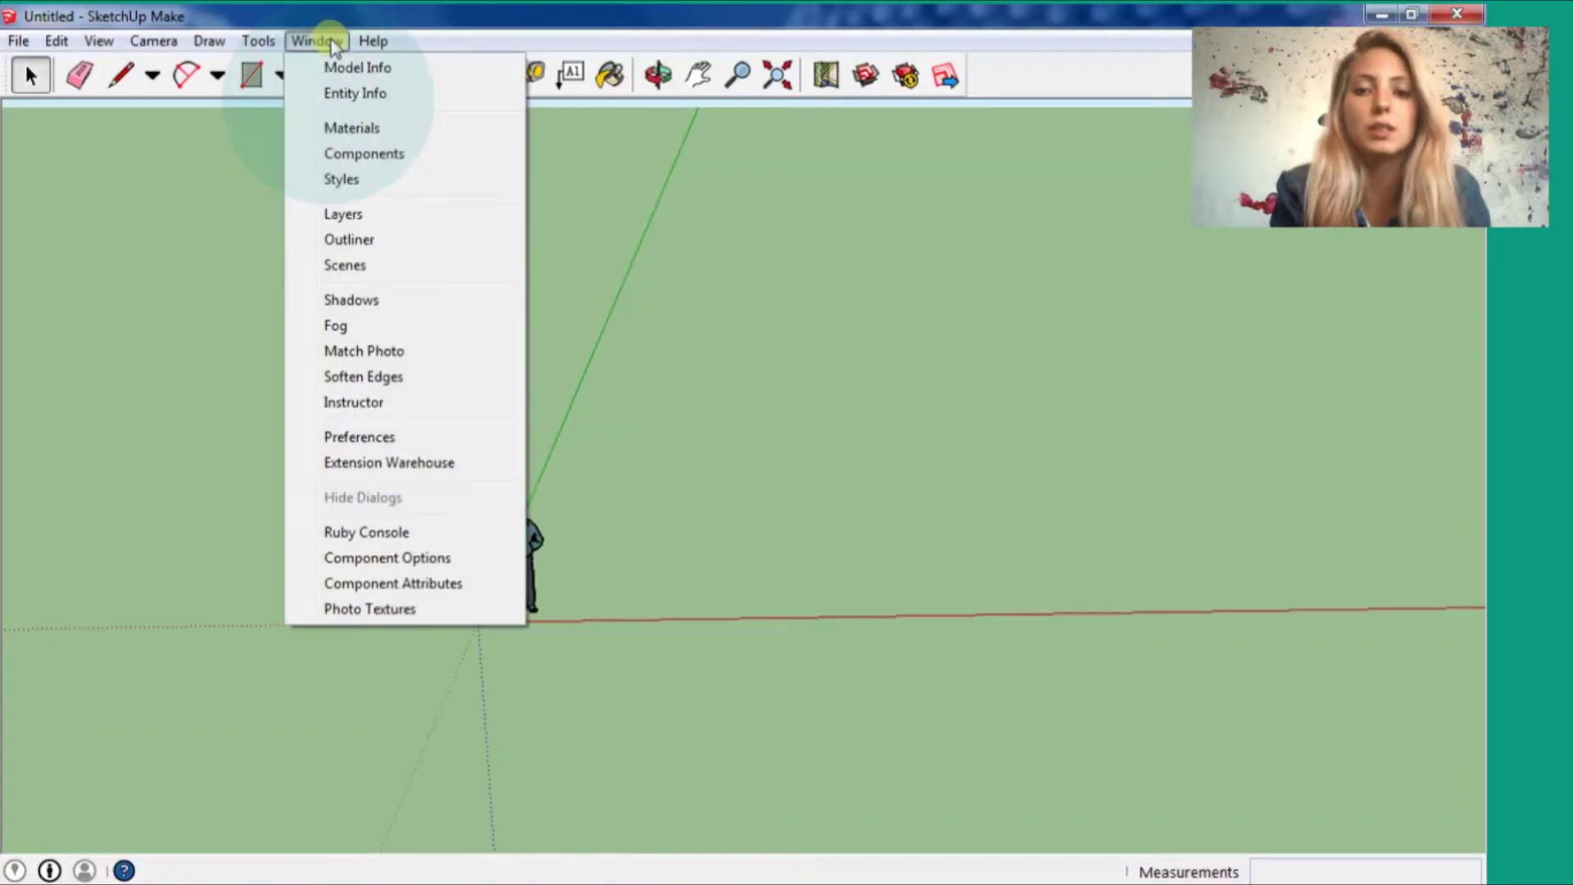
- Open the style's editable settings at the Background section
left_click(400, 182)
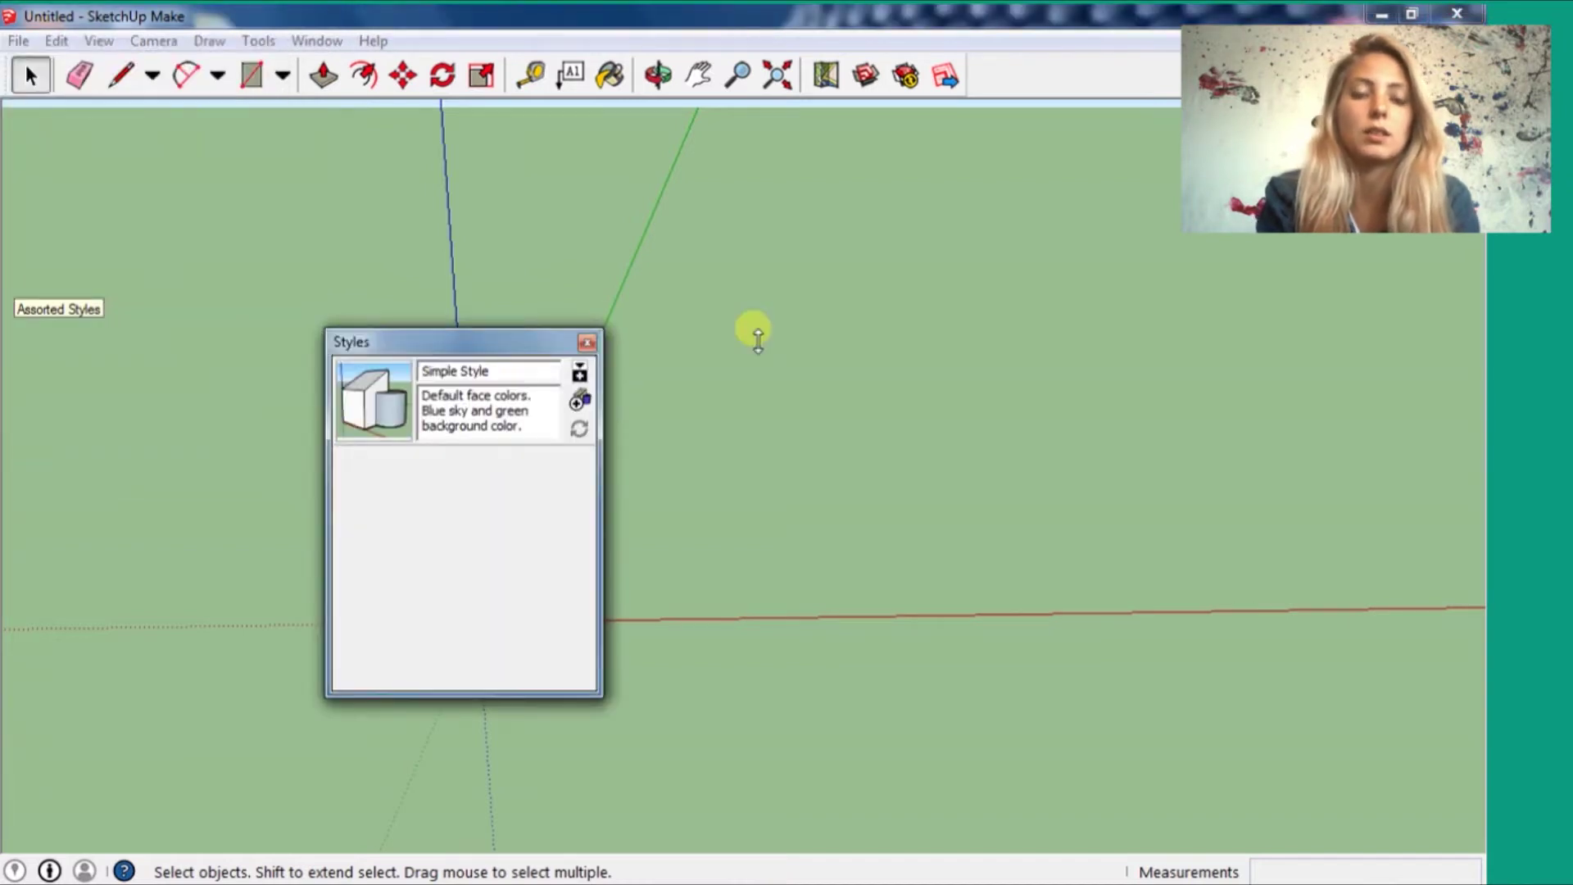
left_click(400, 355)
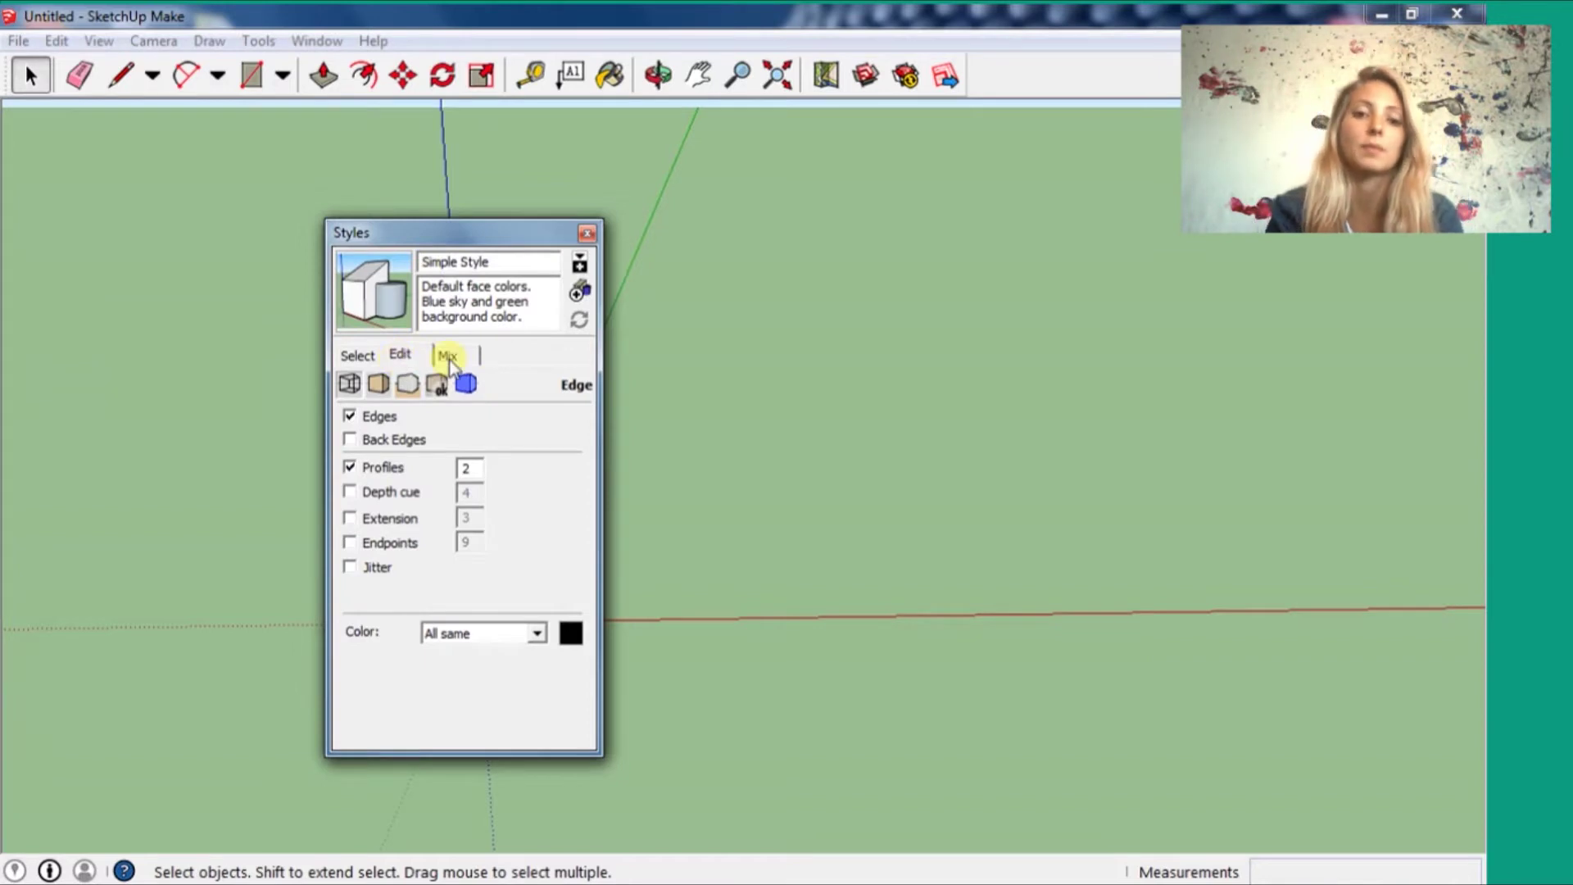
left_click(379, 384)
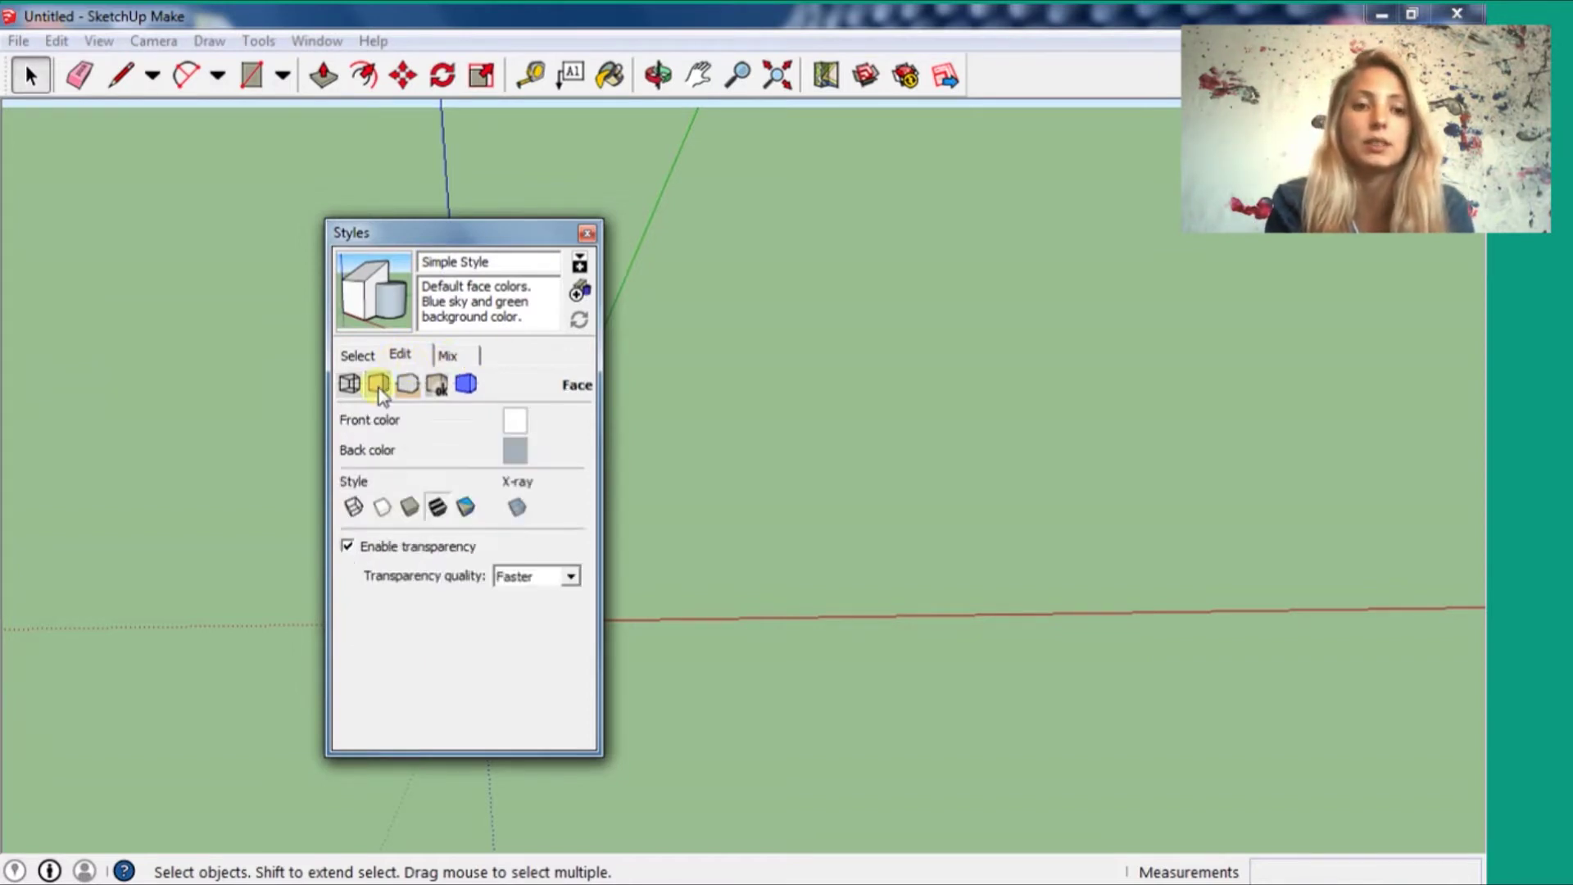
left_click(408, 384)
- Set the background colour to white (HLS lightness 100) and confirm it
left_click(434, 424)
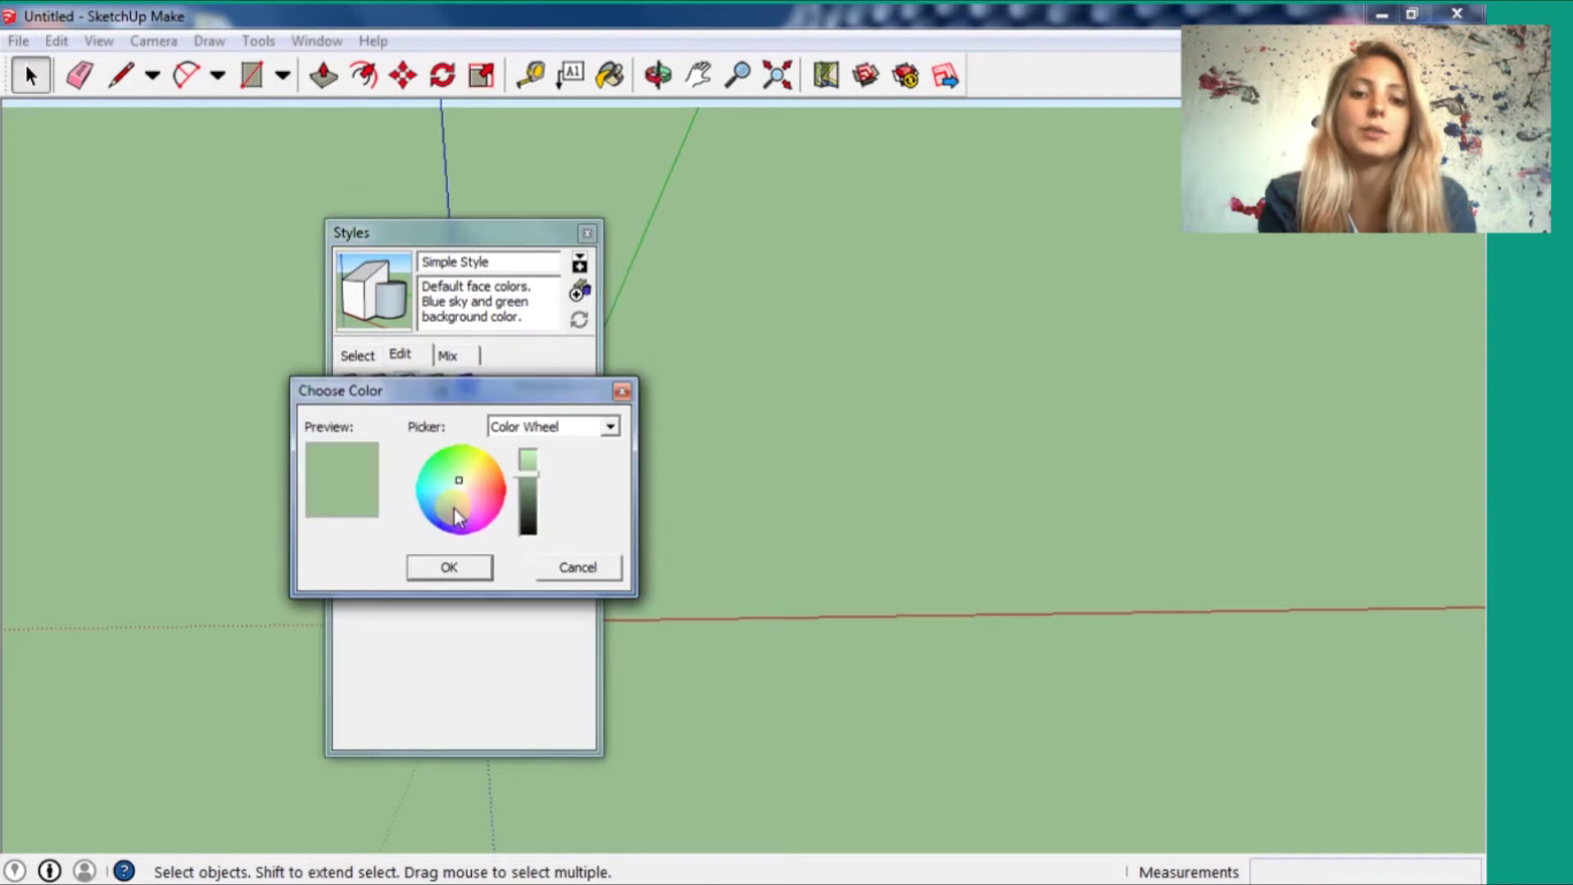
left_click_drag(528, 474, 528, 452)
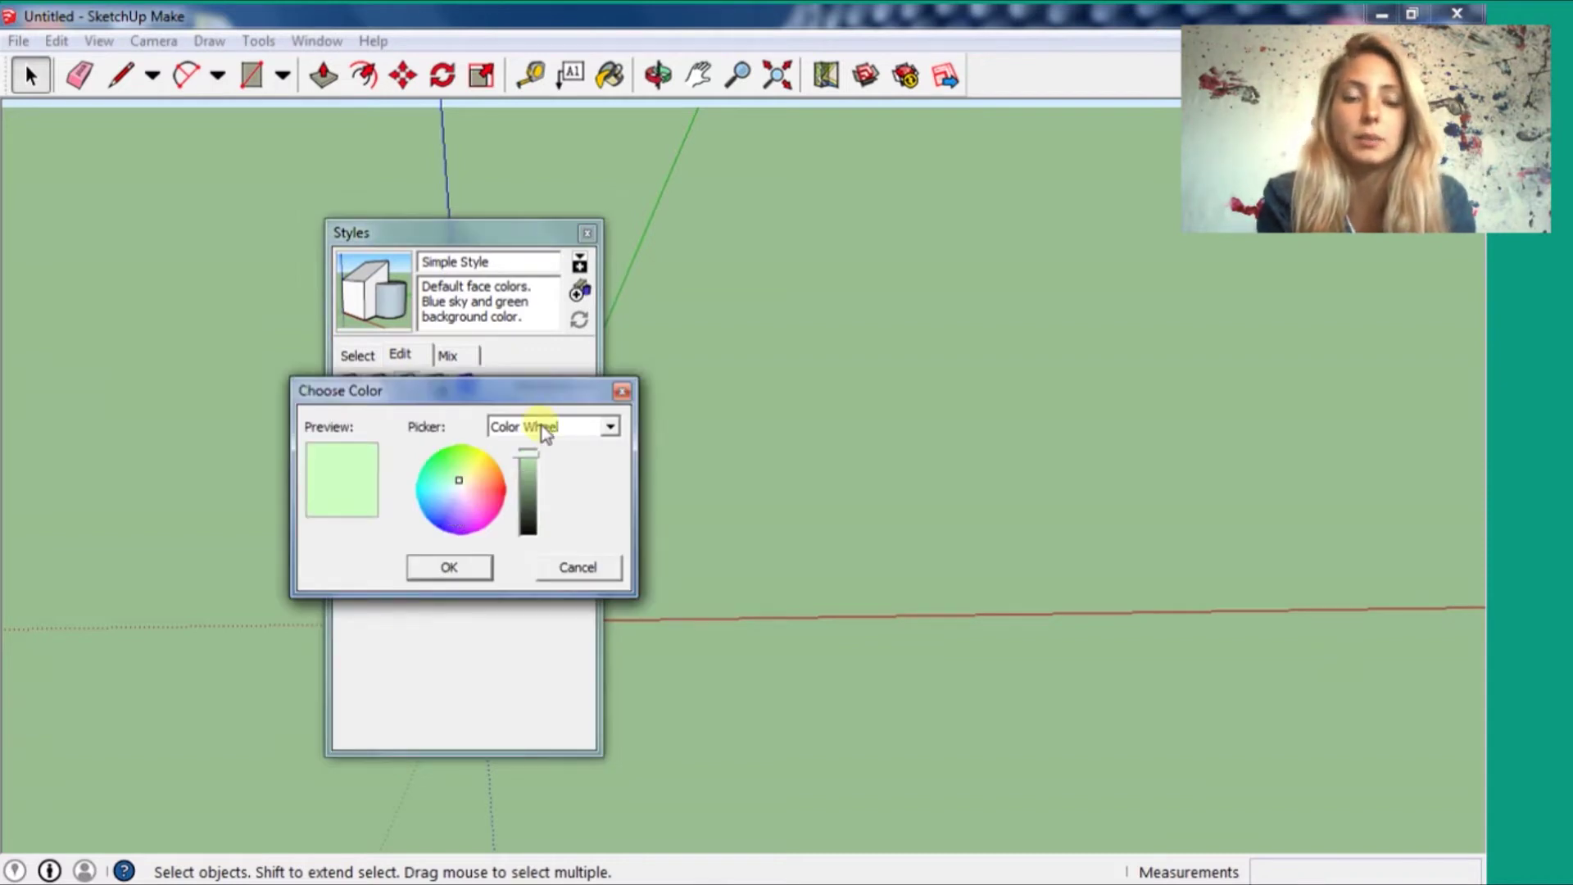
left_click(458, 490)
left_click(521, 427)
left_click(501, 463)
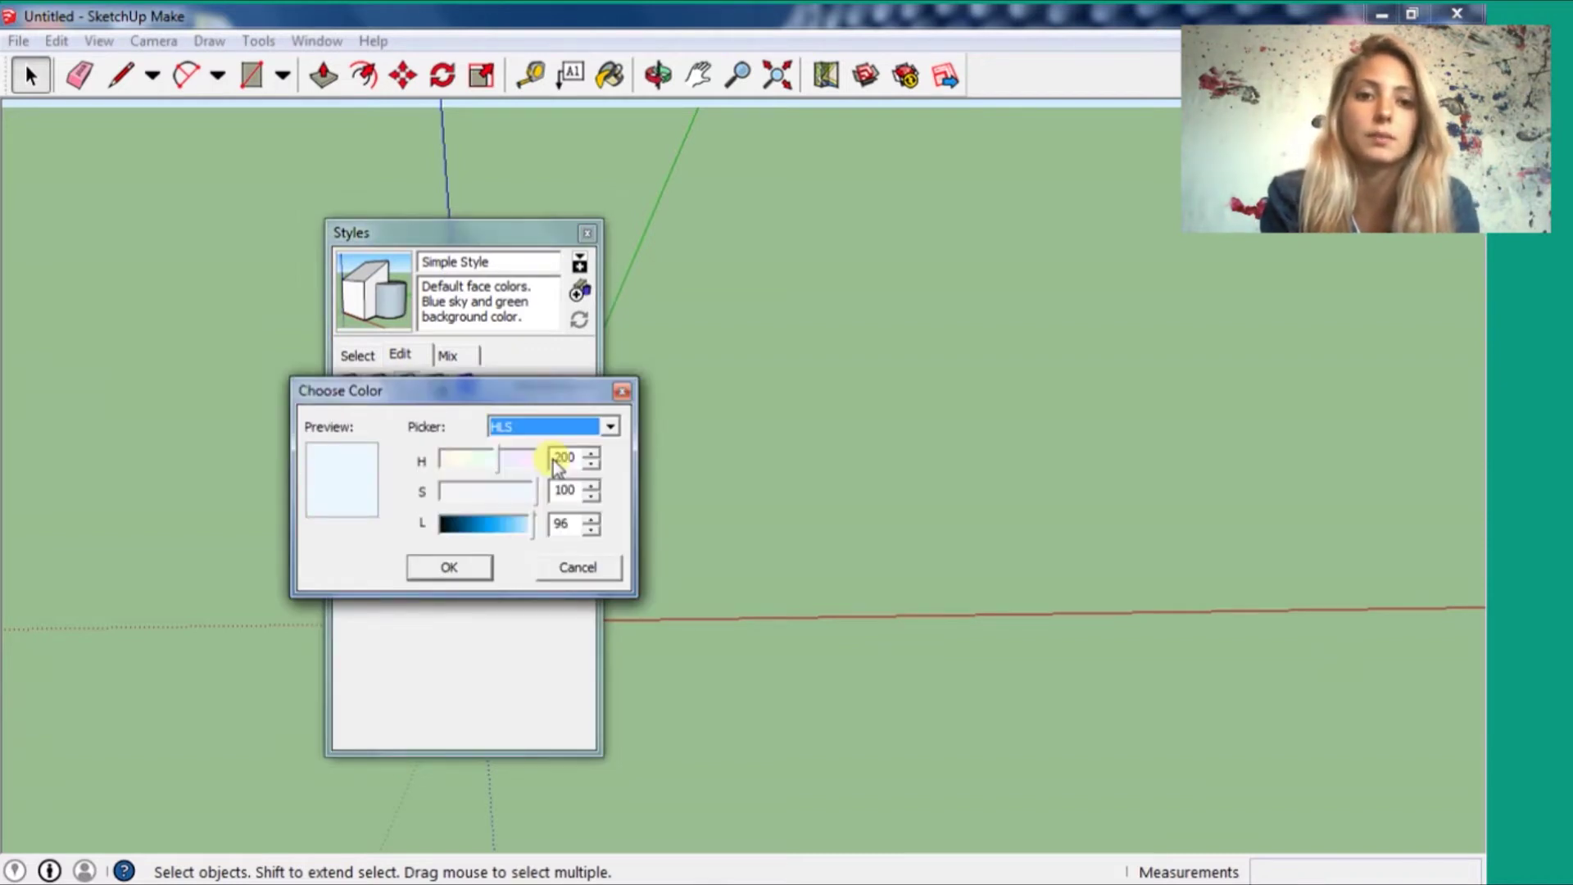
left_click(562, 529)
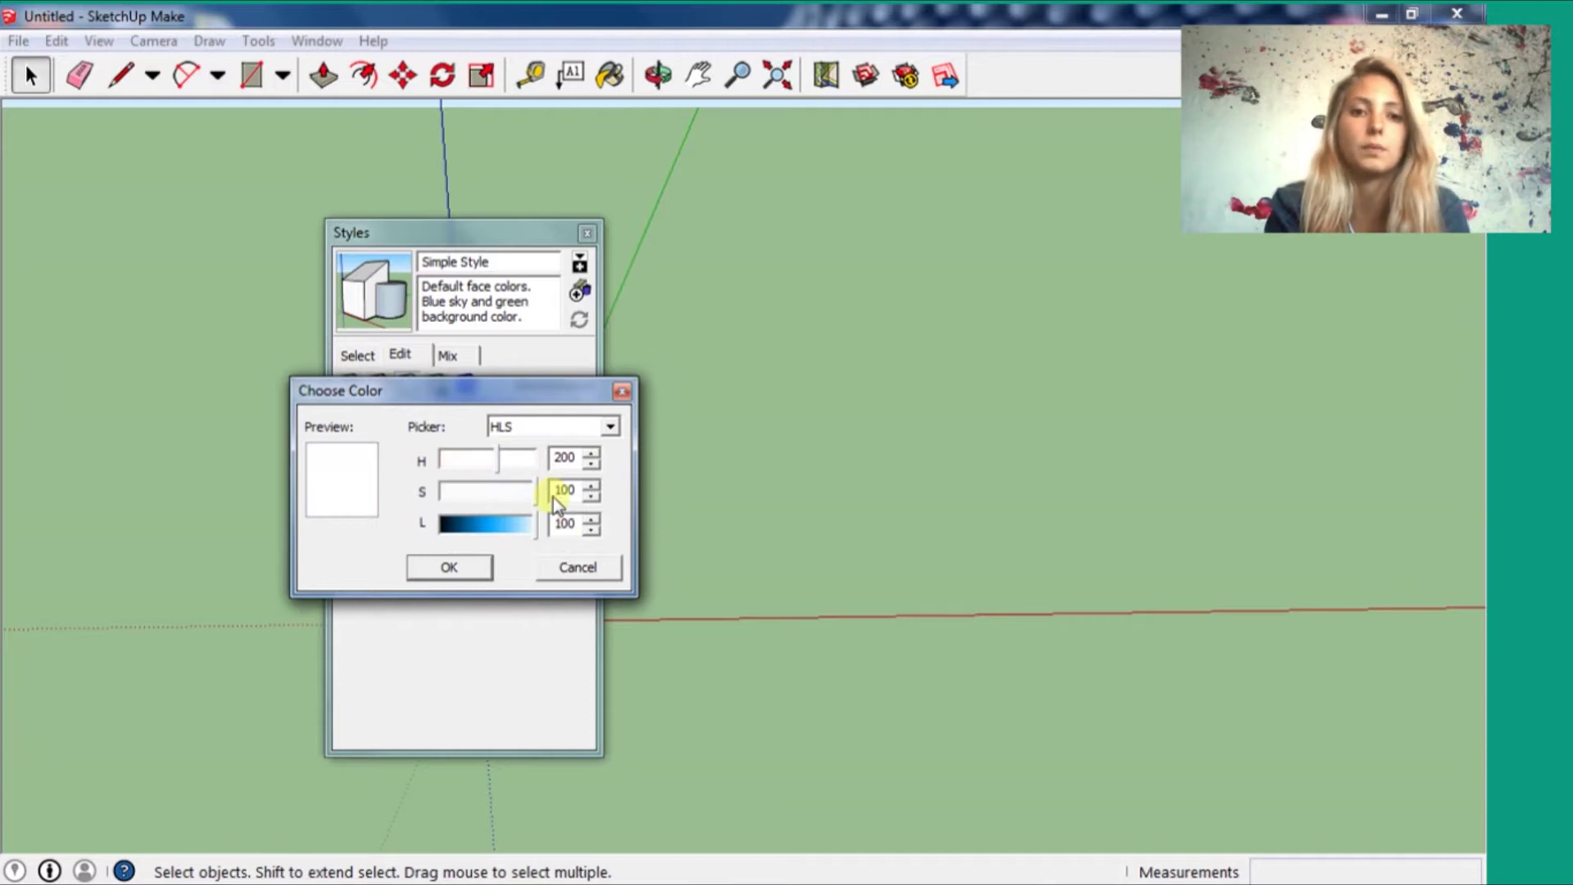
left_click(451, 566)
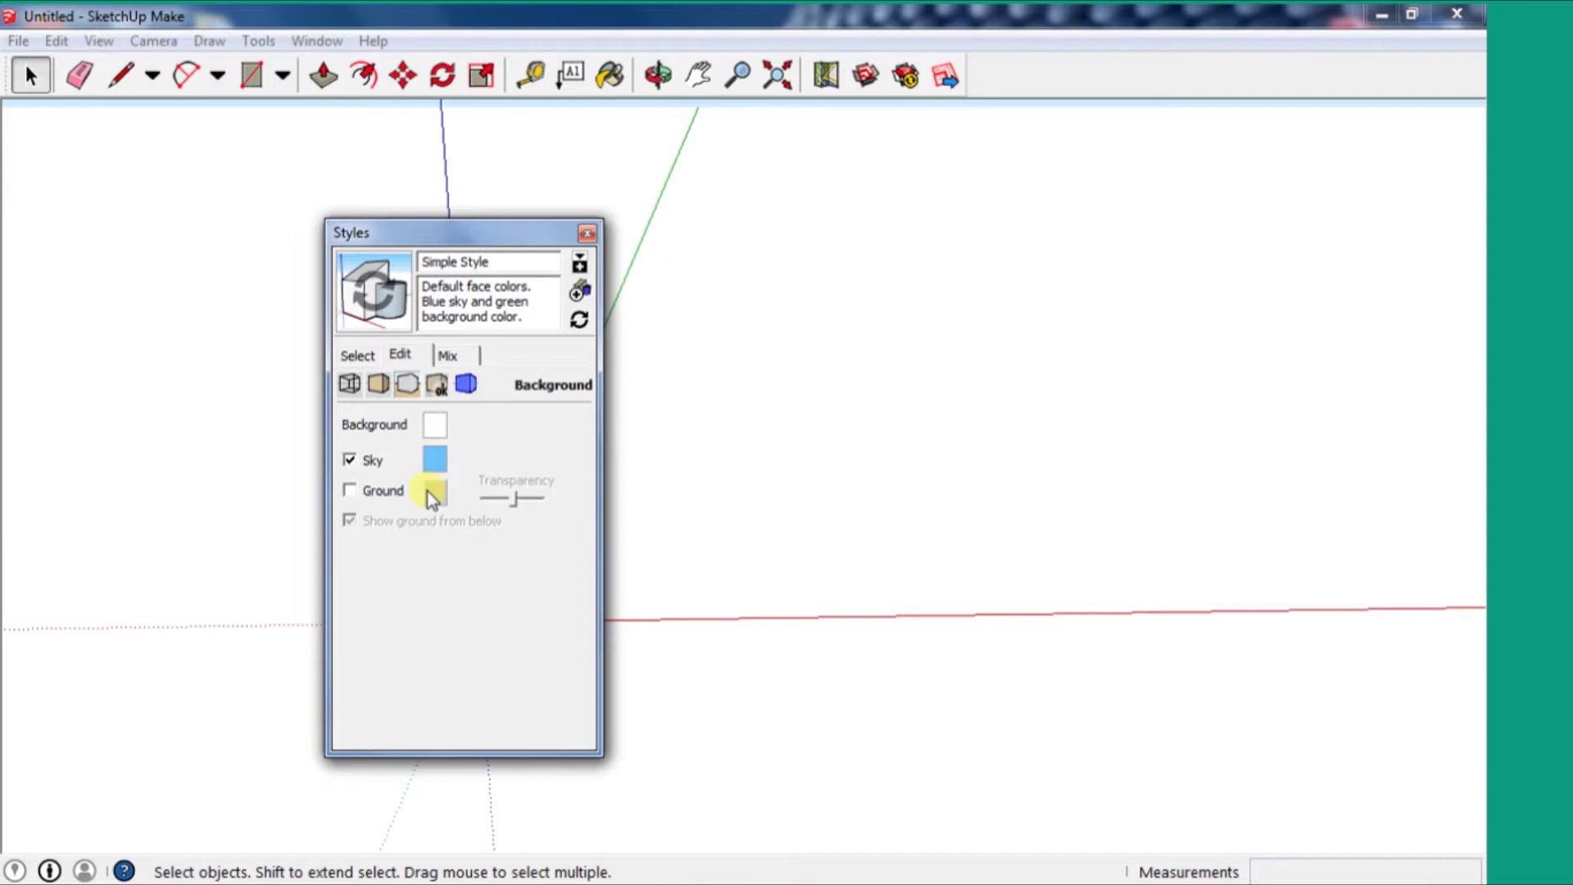
left_click(458, 354)
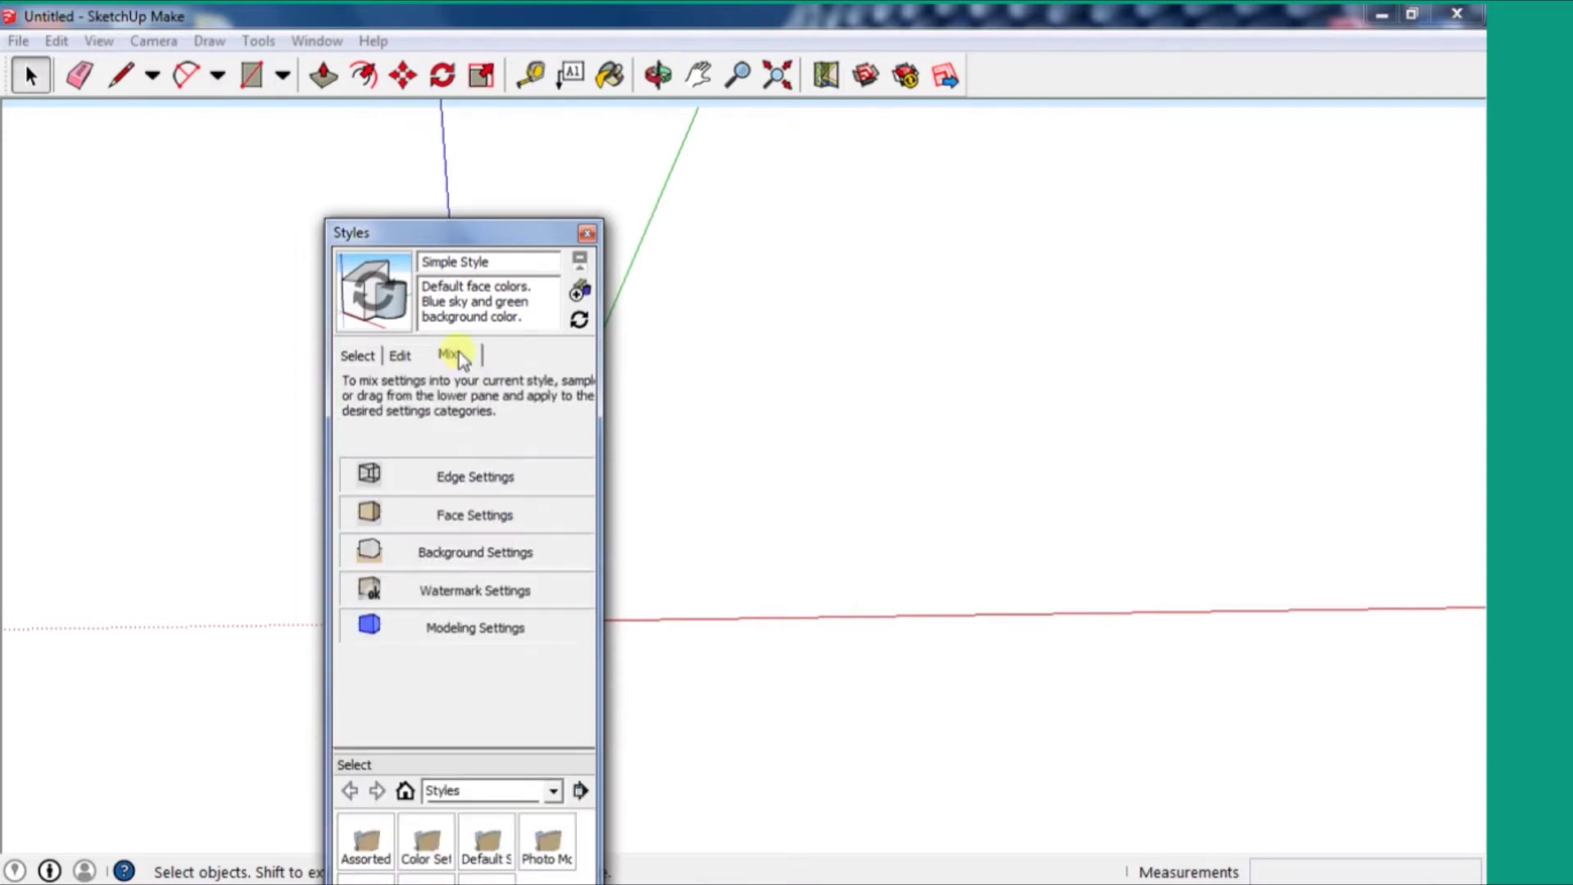
- Close the Styles settings and open the Model Info window
left_click(587, 234)
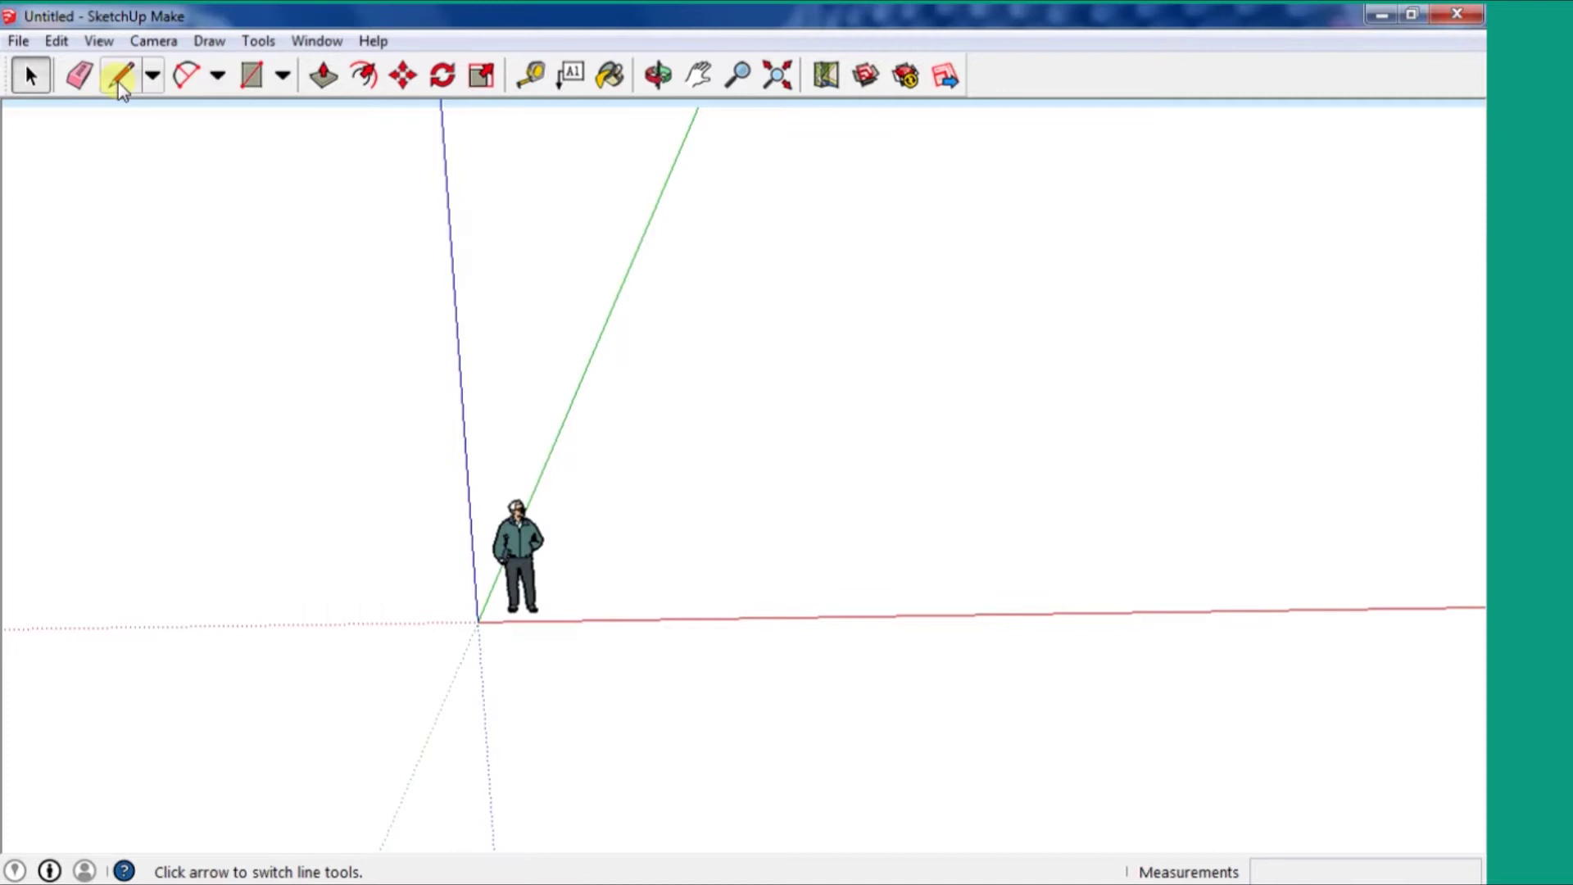
left_click(249, 77)
left_click(328, 40)
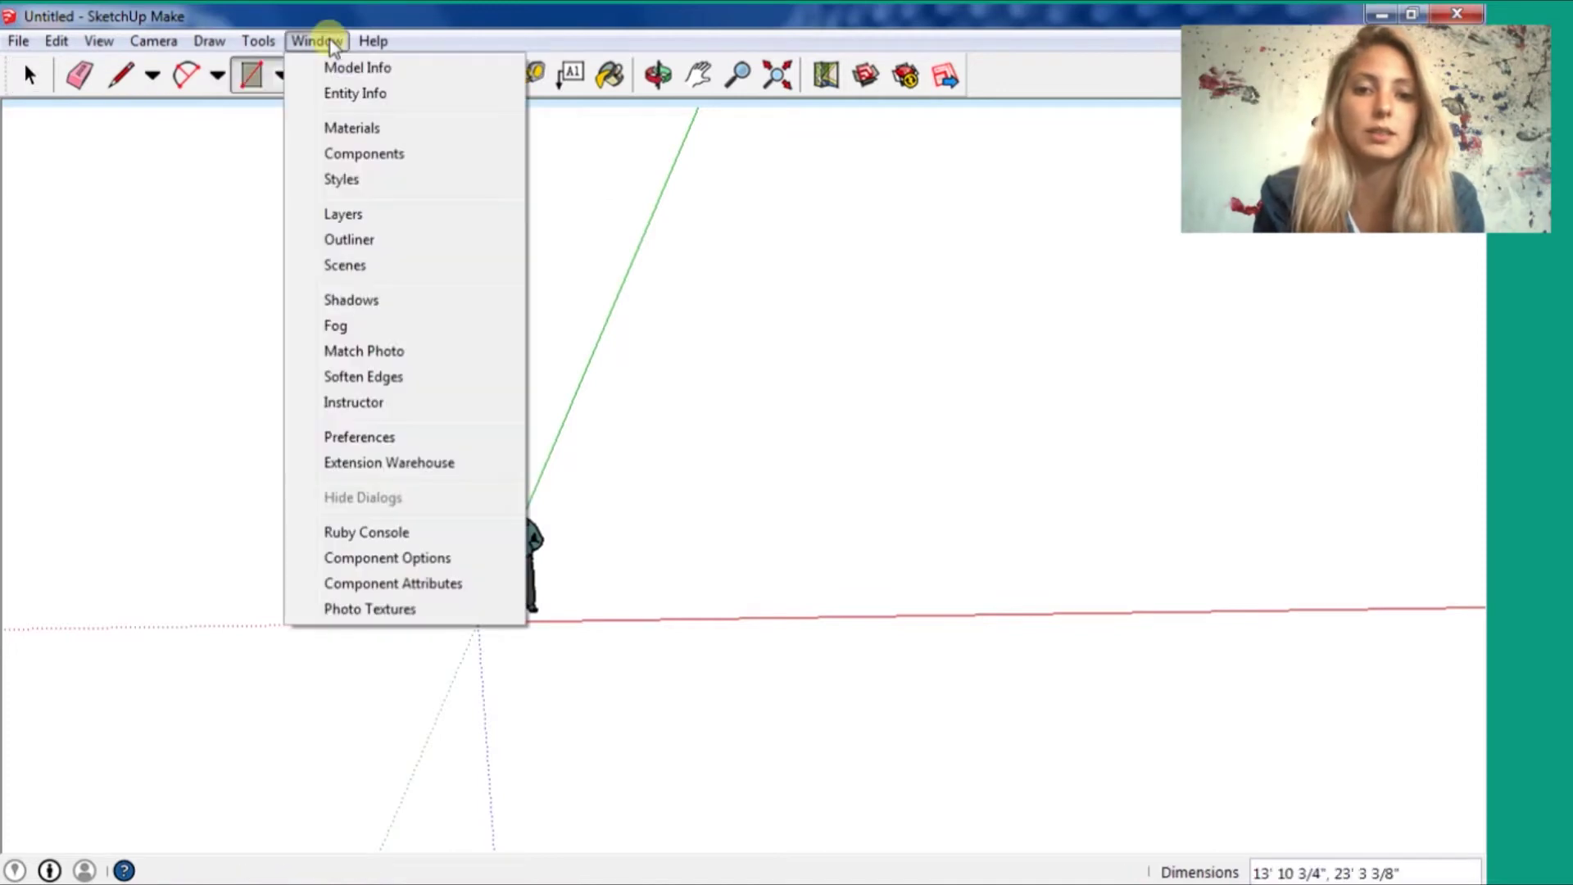
left_click(393, 93)
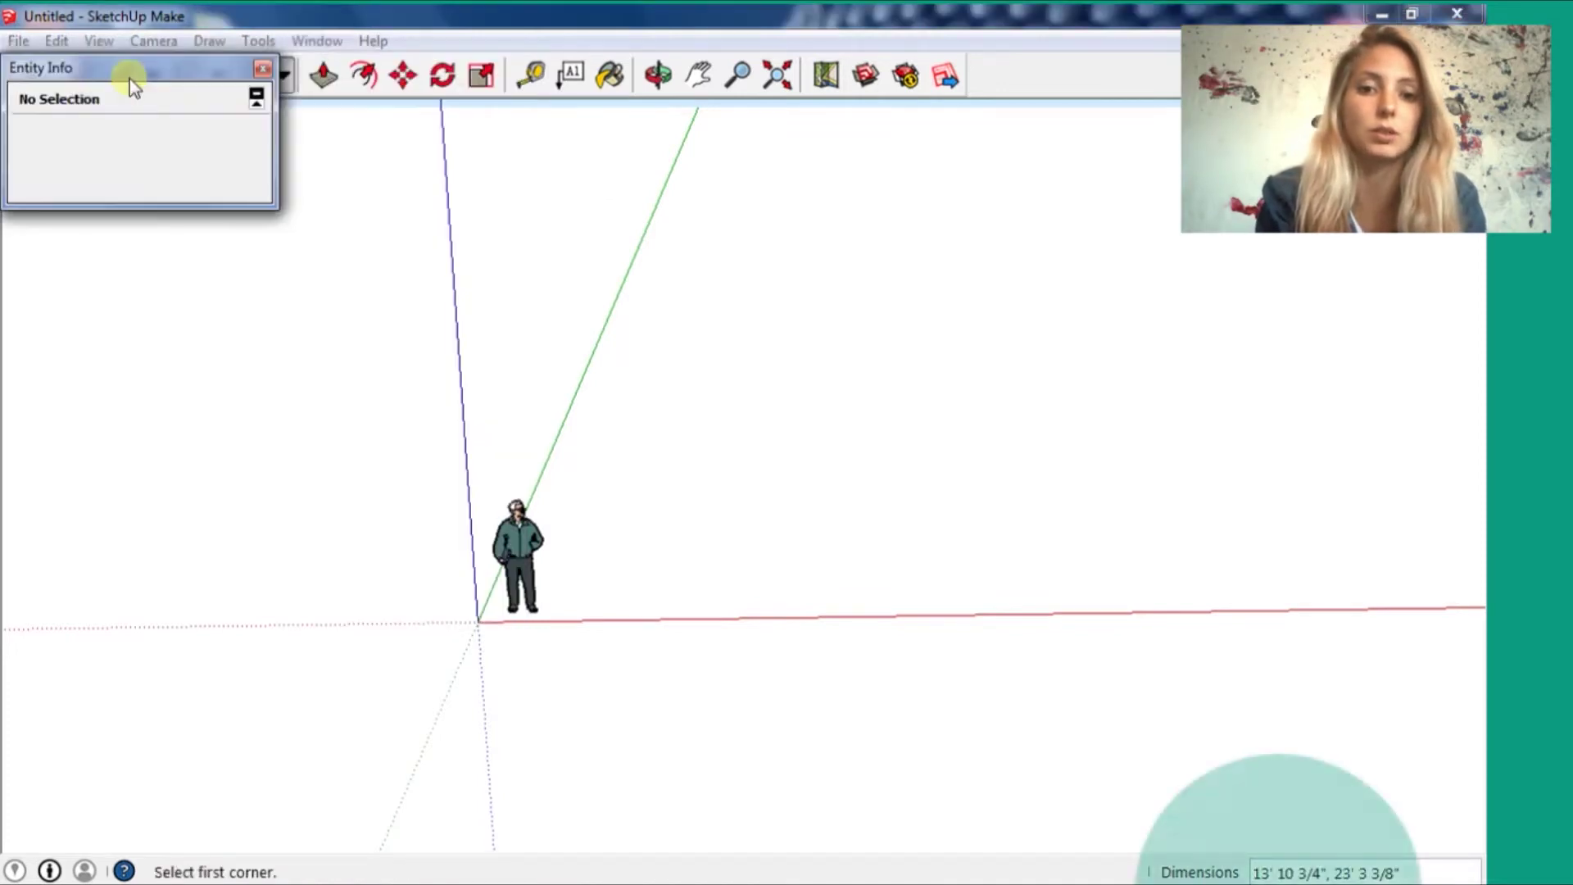
left_click(264, 72)
left_click(317, 41)
left_click(333, 68)
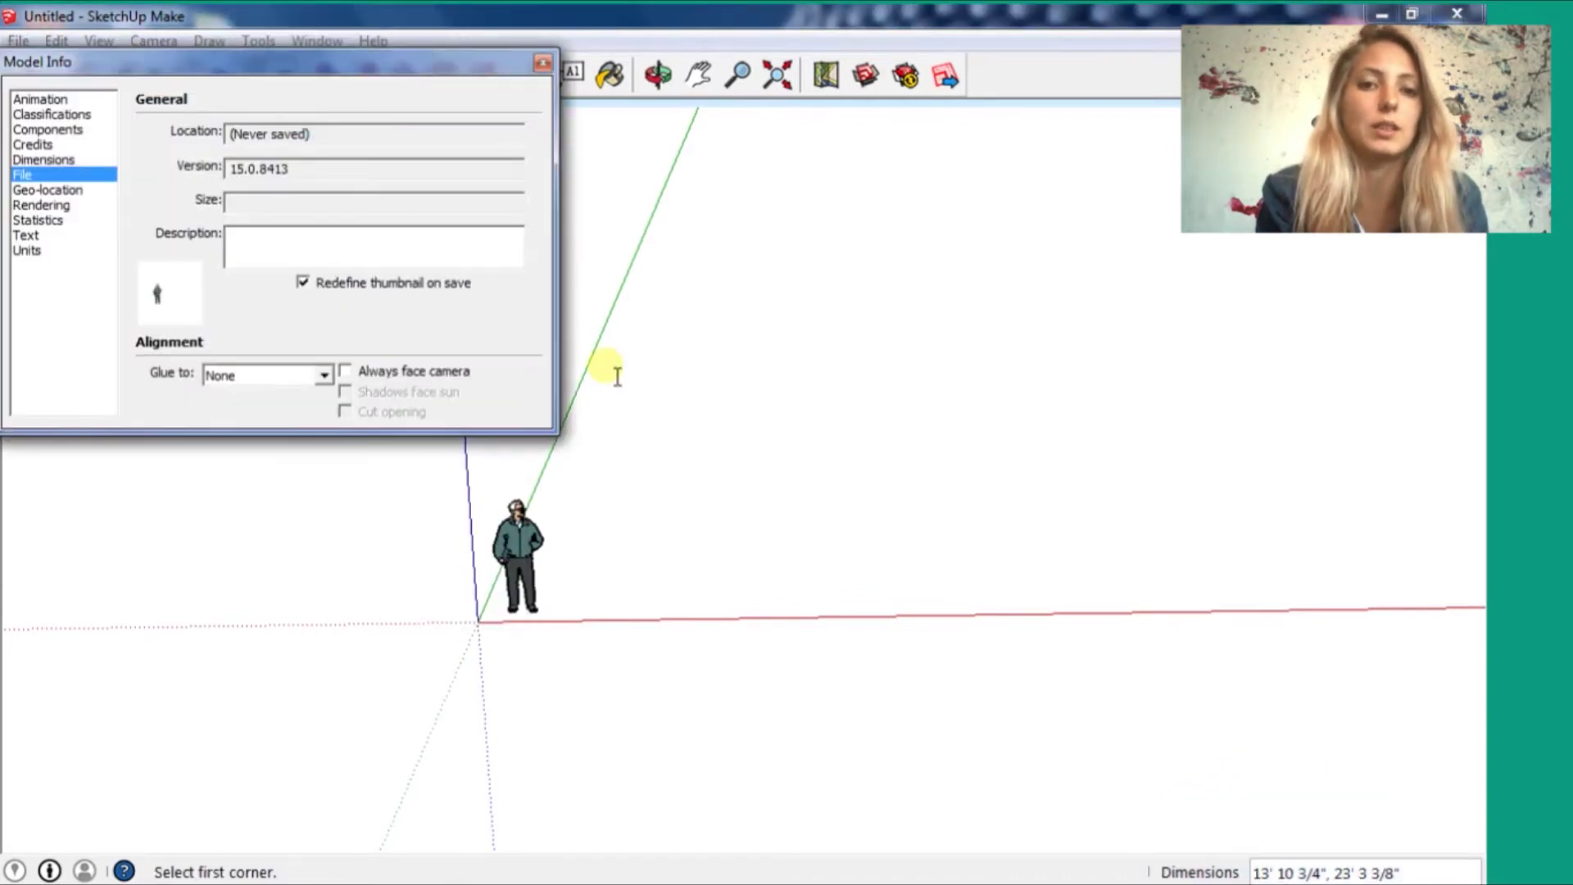
- Set the units to Decimal metres with 0.00 precision and close Model Info
left_click(37, 253)
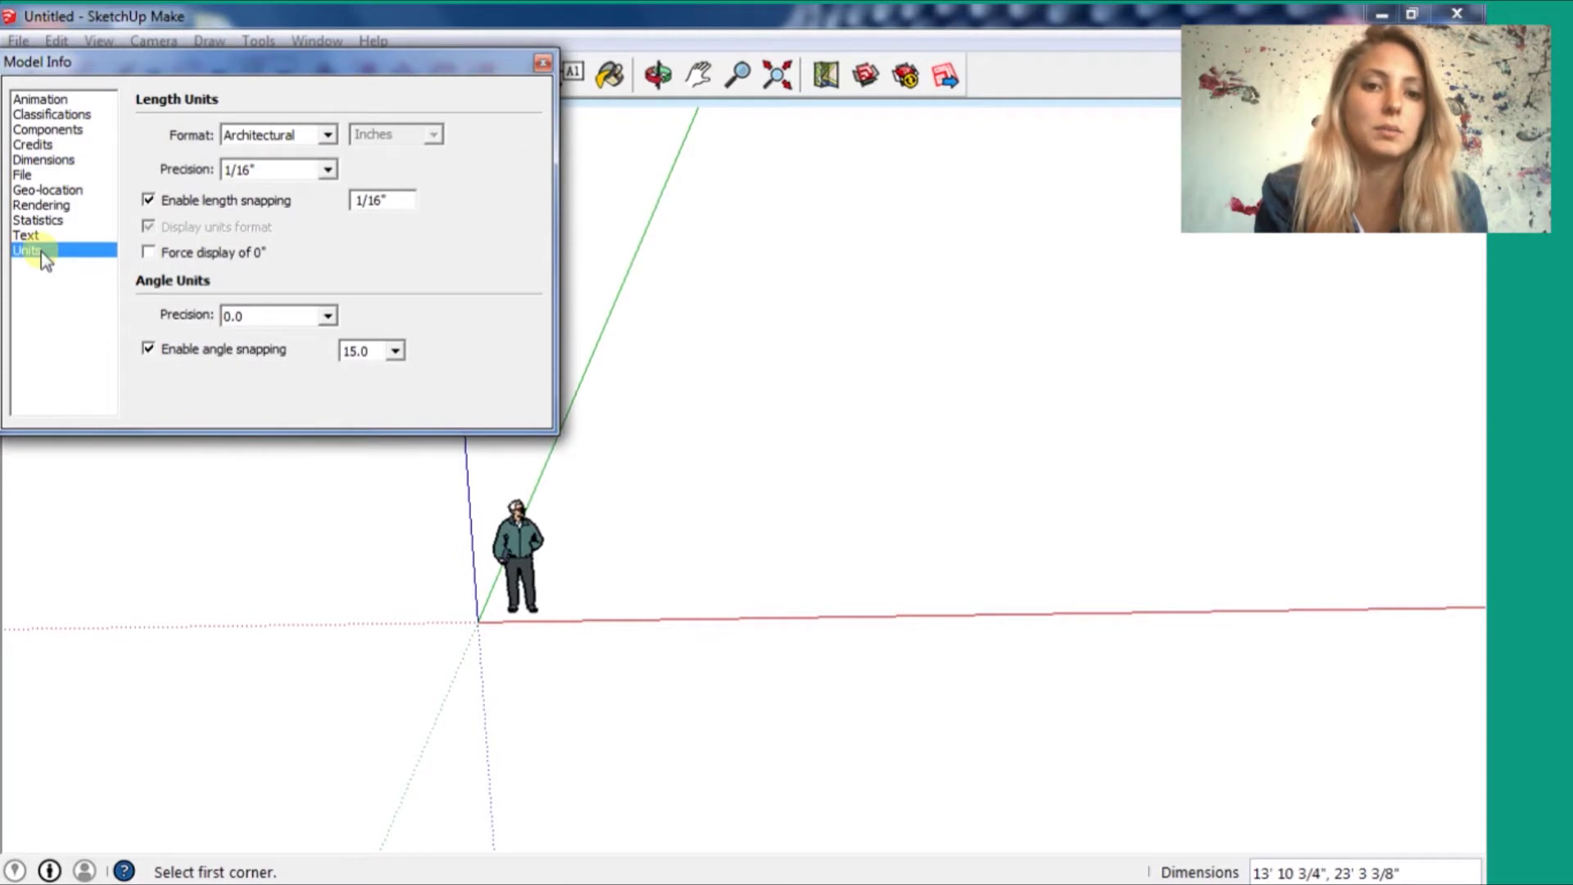
left_click(323, 137)
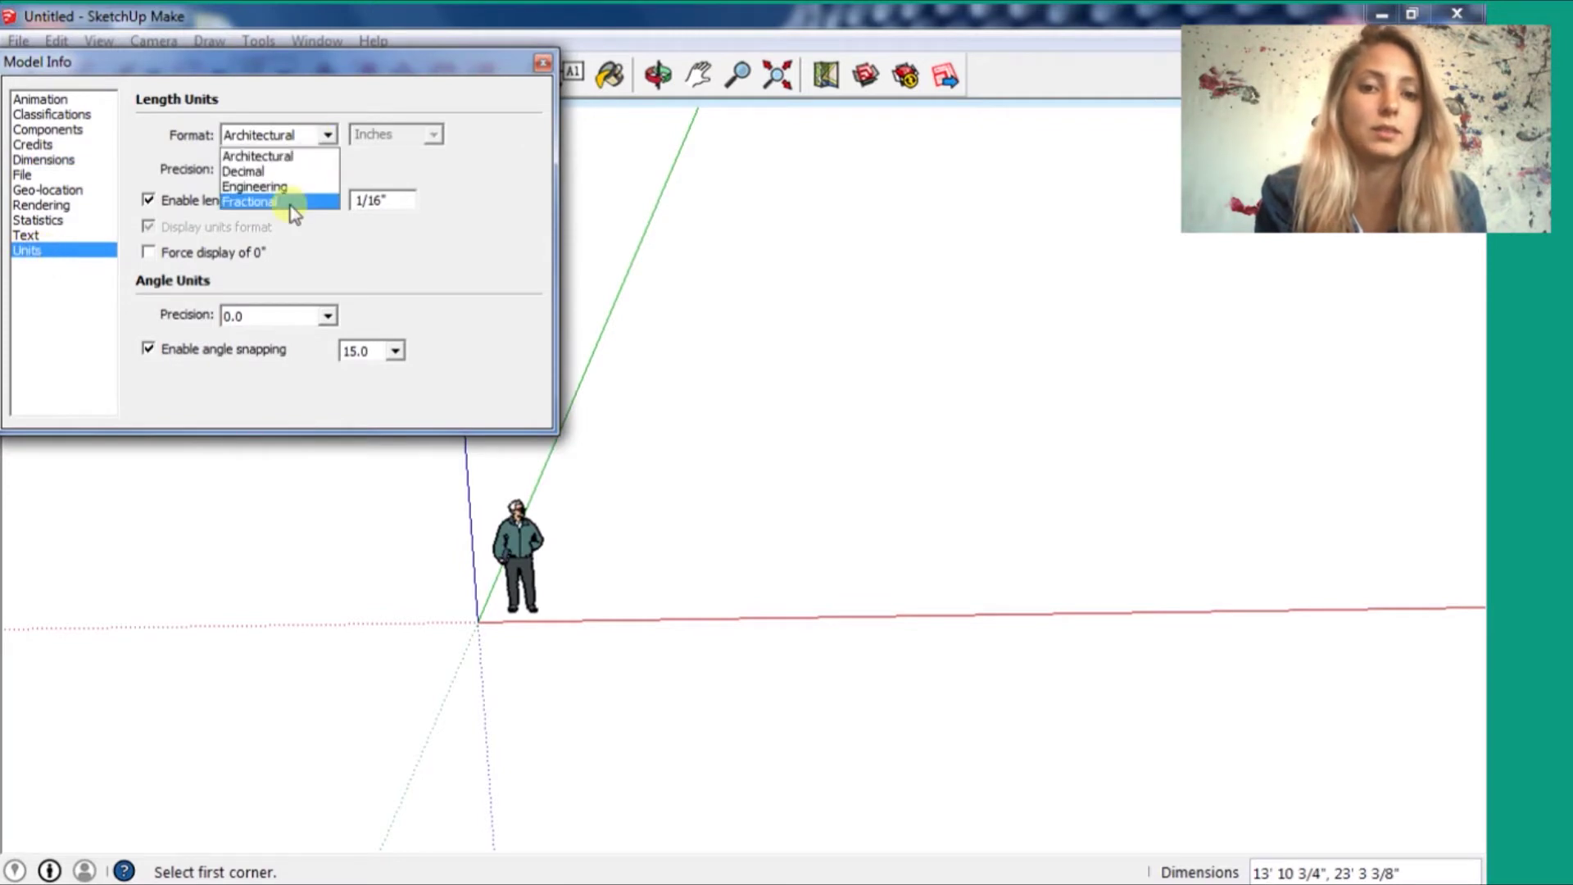
left_click(298, 172)
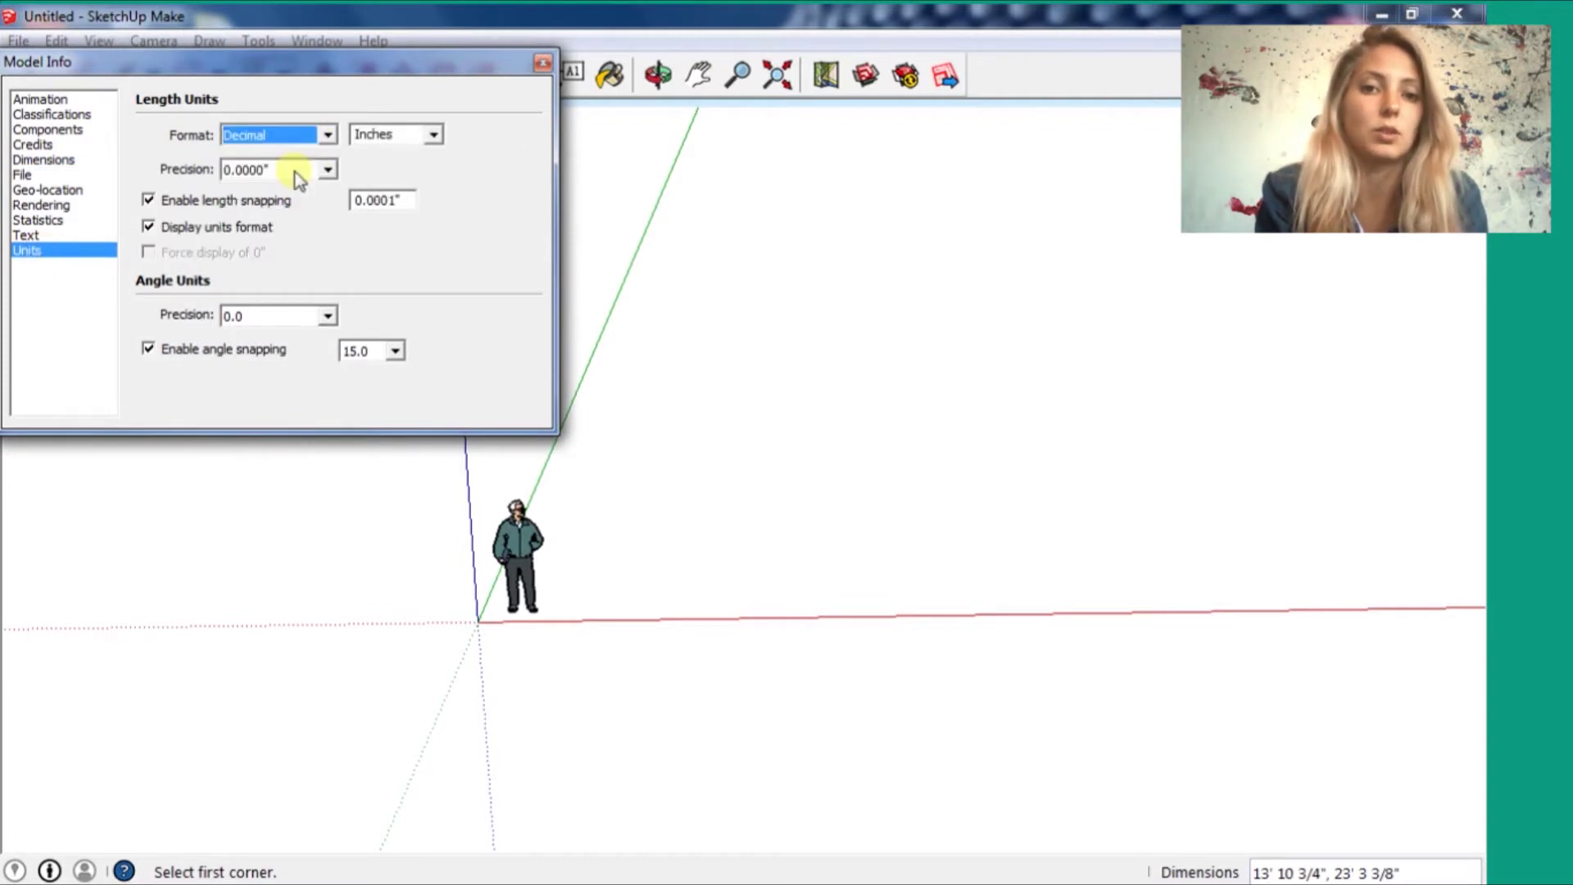
left_click(381, 146)
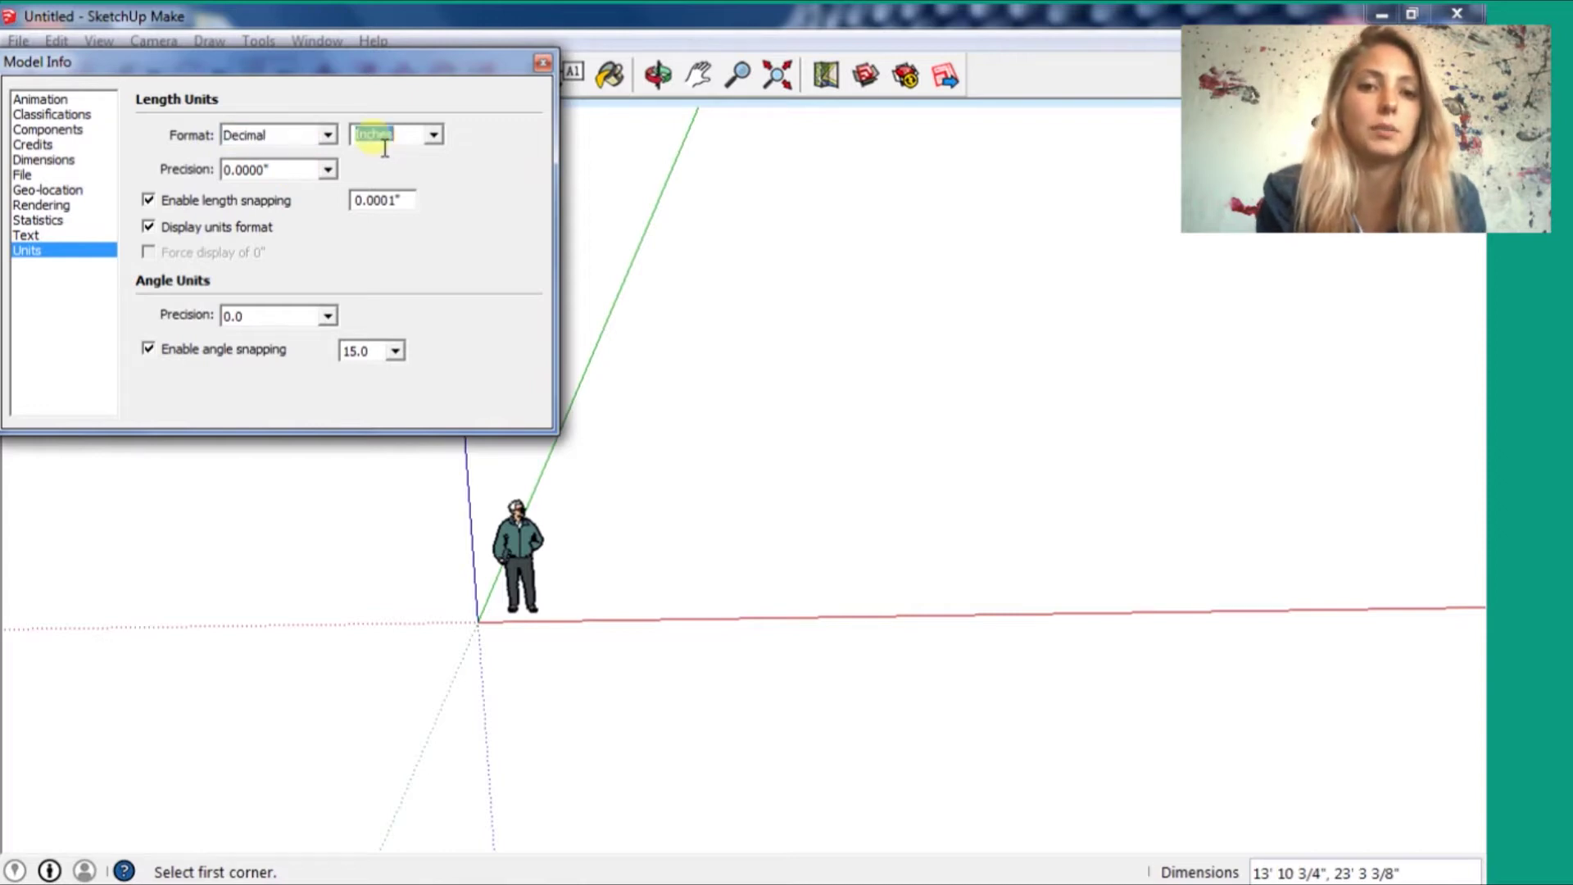
left_click(433, 134)
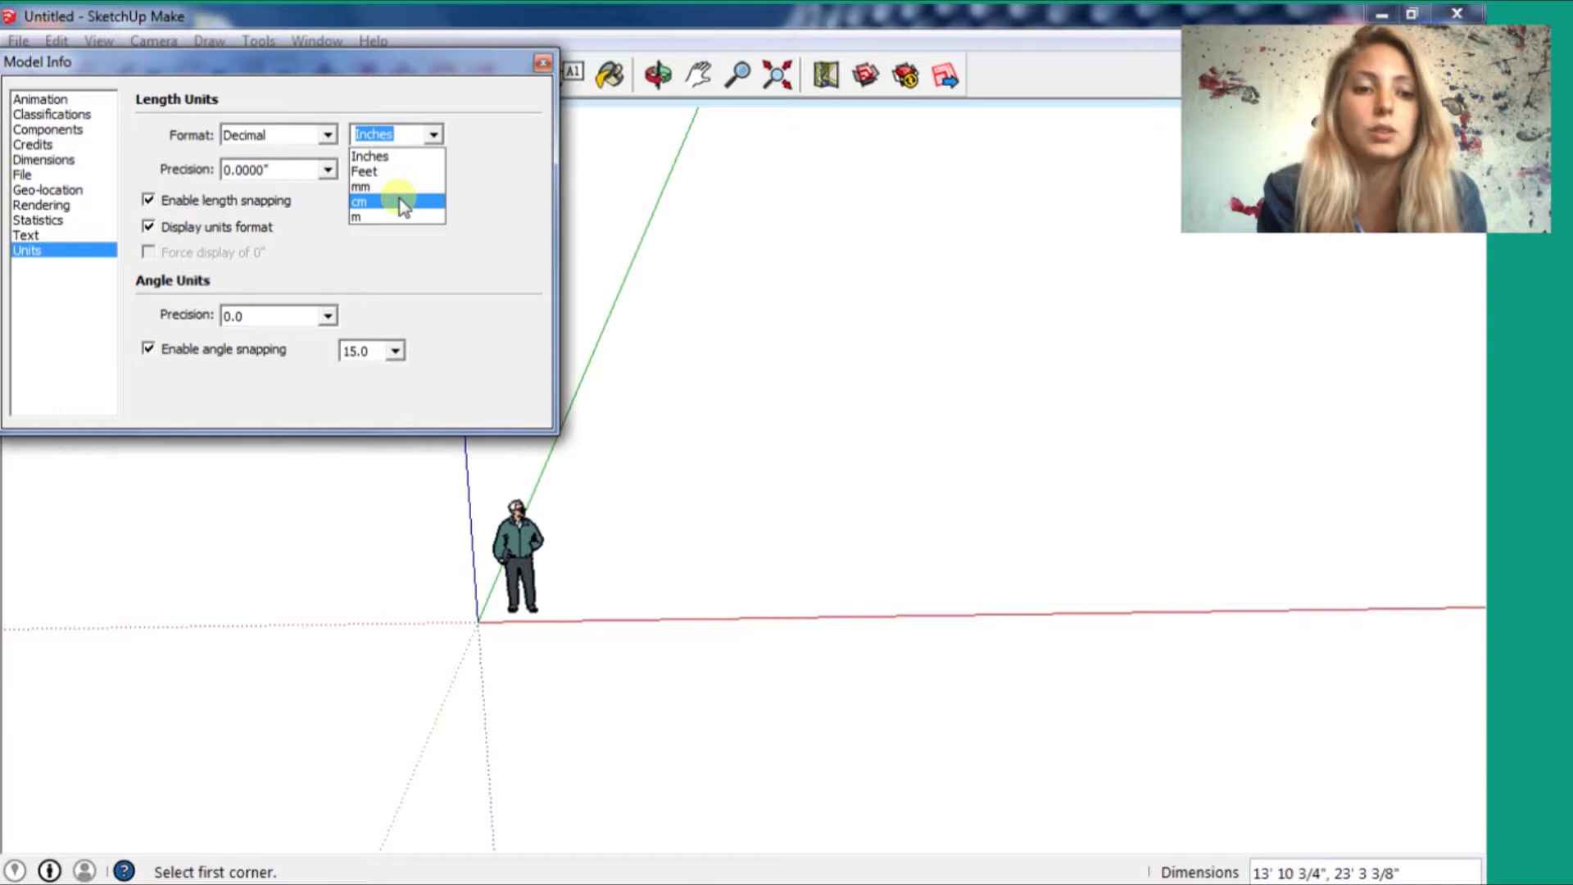
left_click(398, 217)
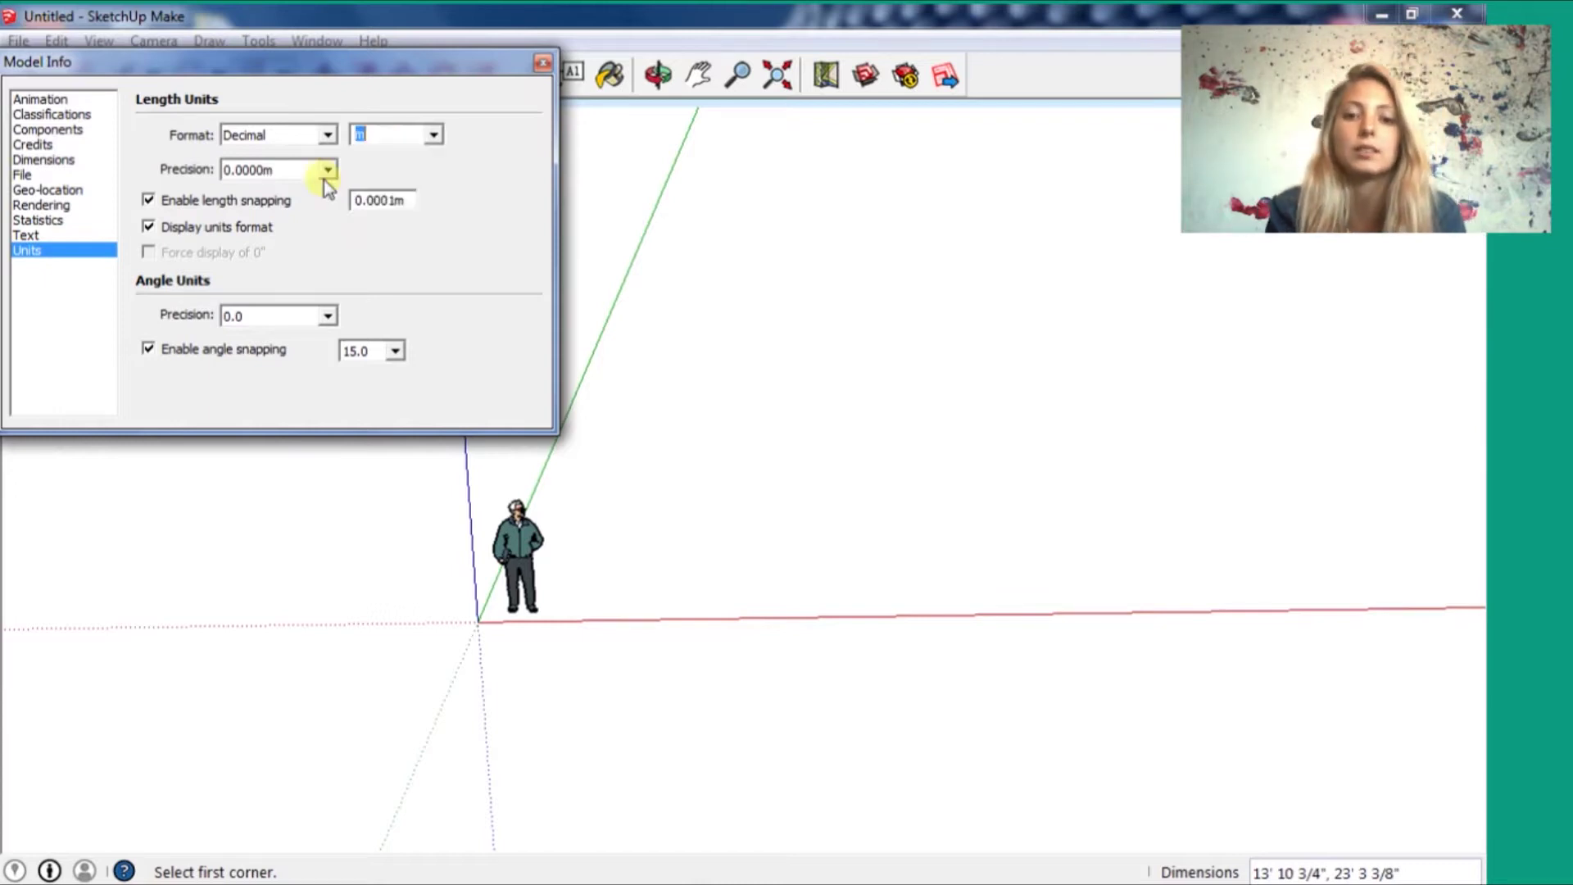
left_click(328, 170)
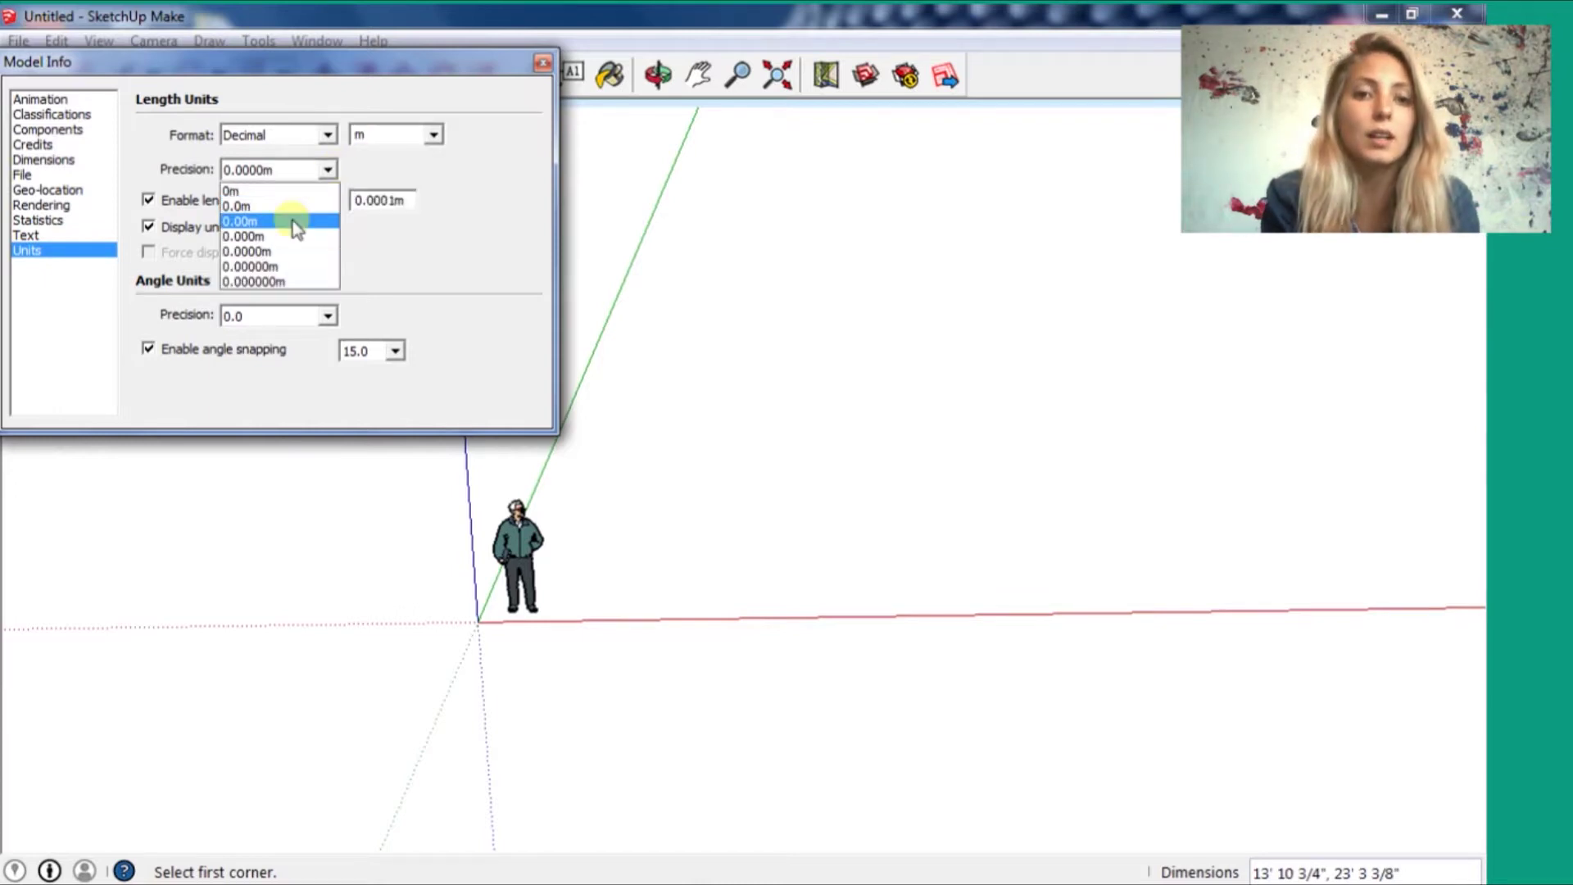
left_click(294, 222)
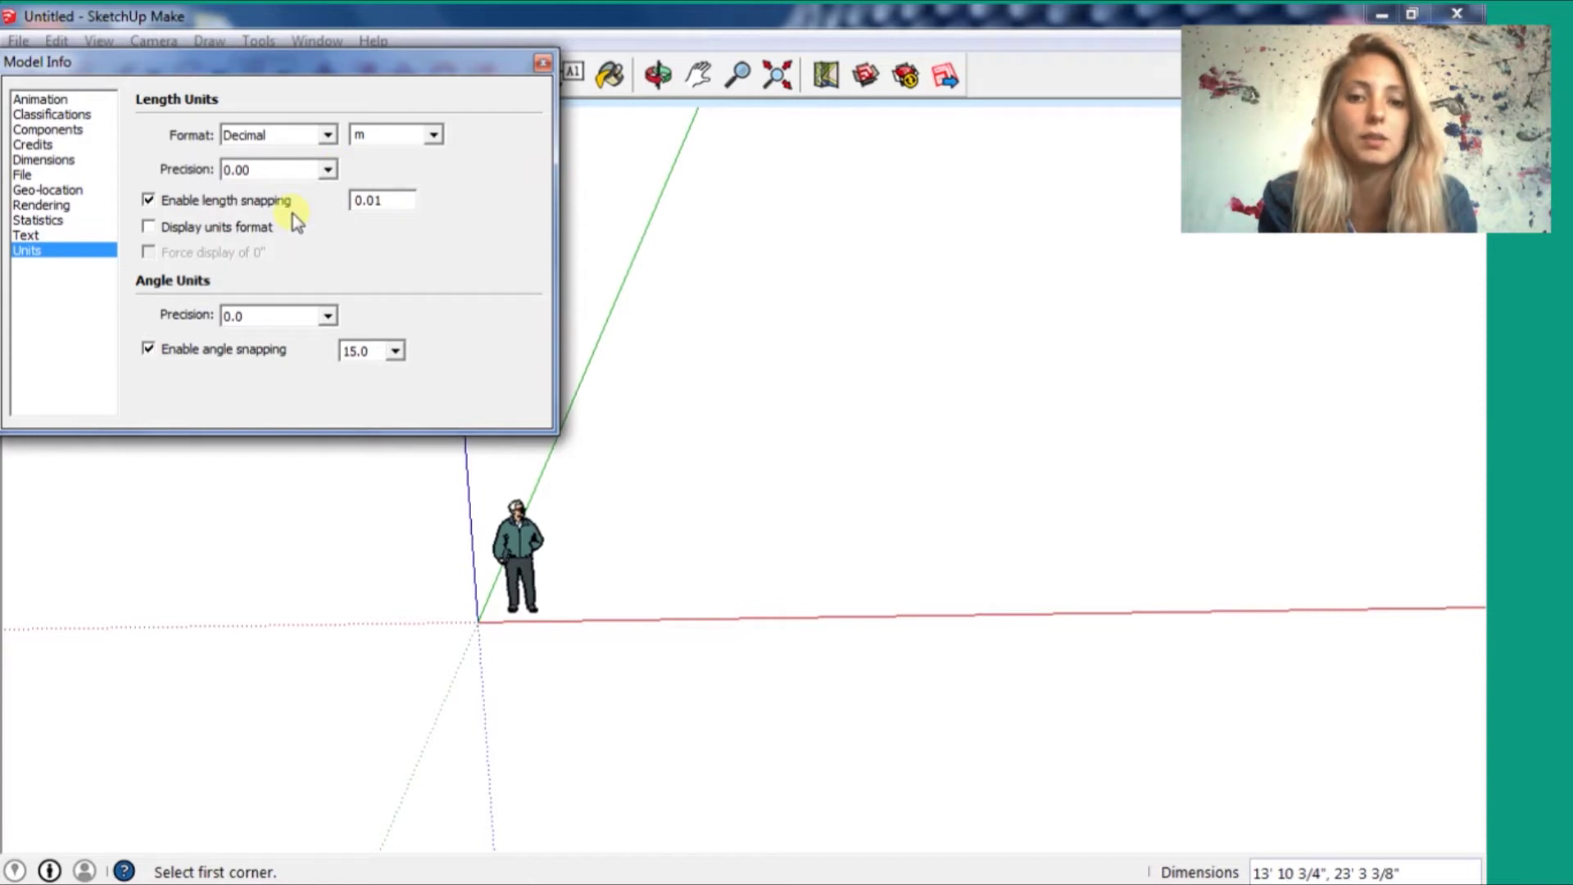
left_click(543, 63)
- Adjust the camera and start a line on the ground near the figure
middle_click_drag(502, 426, 67, 127)
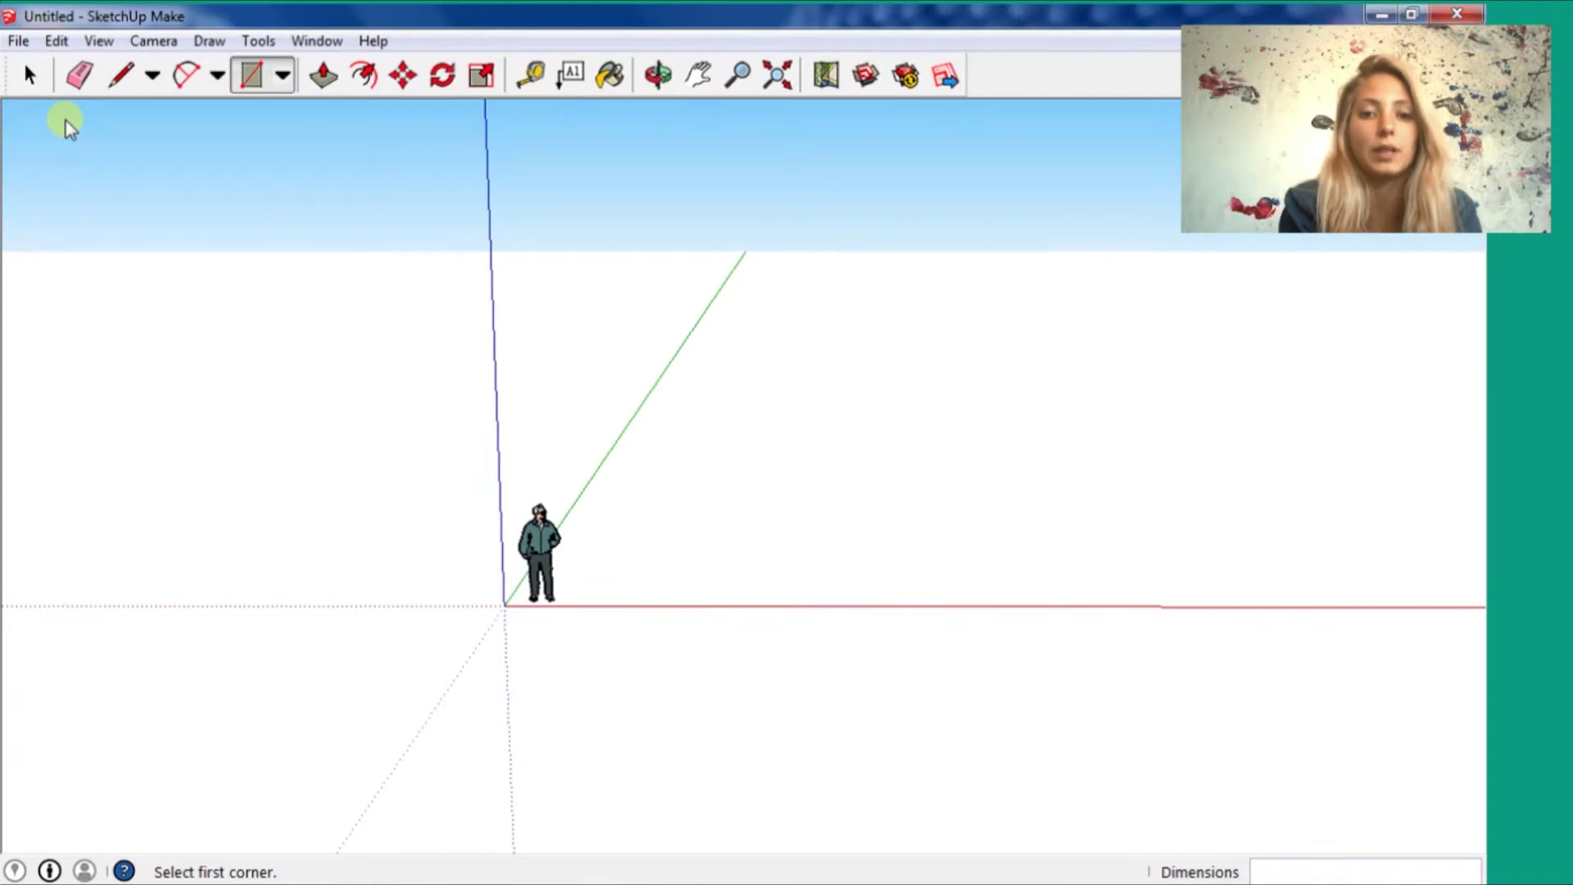
left_click(153, 41)
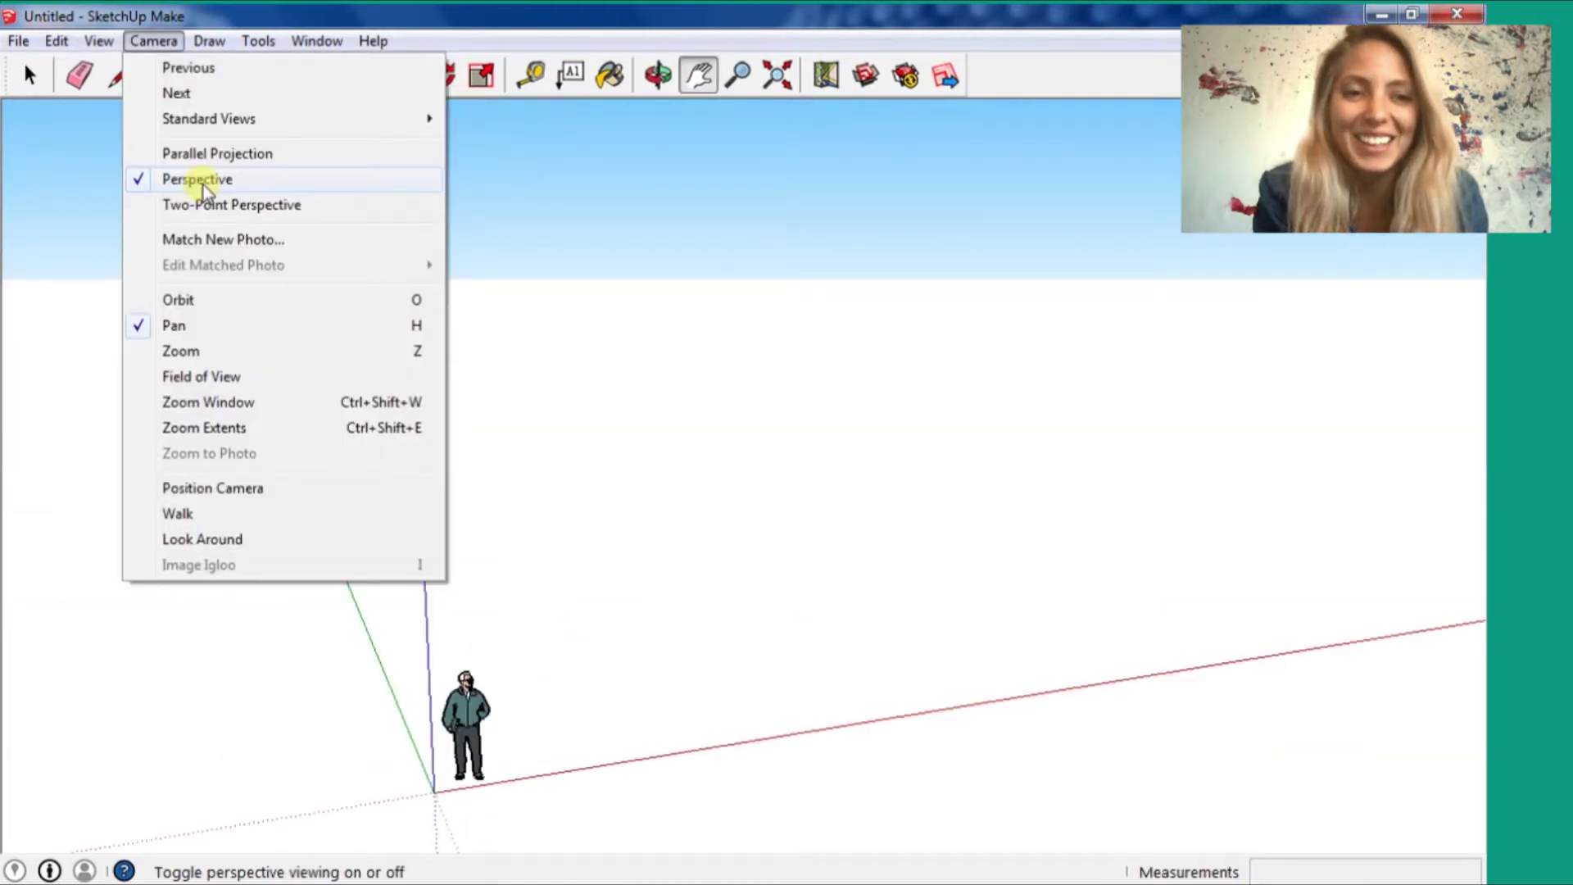
left_click(122, 75)
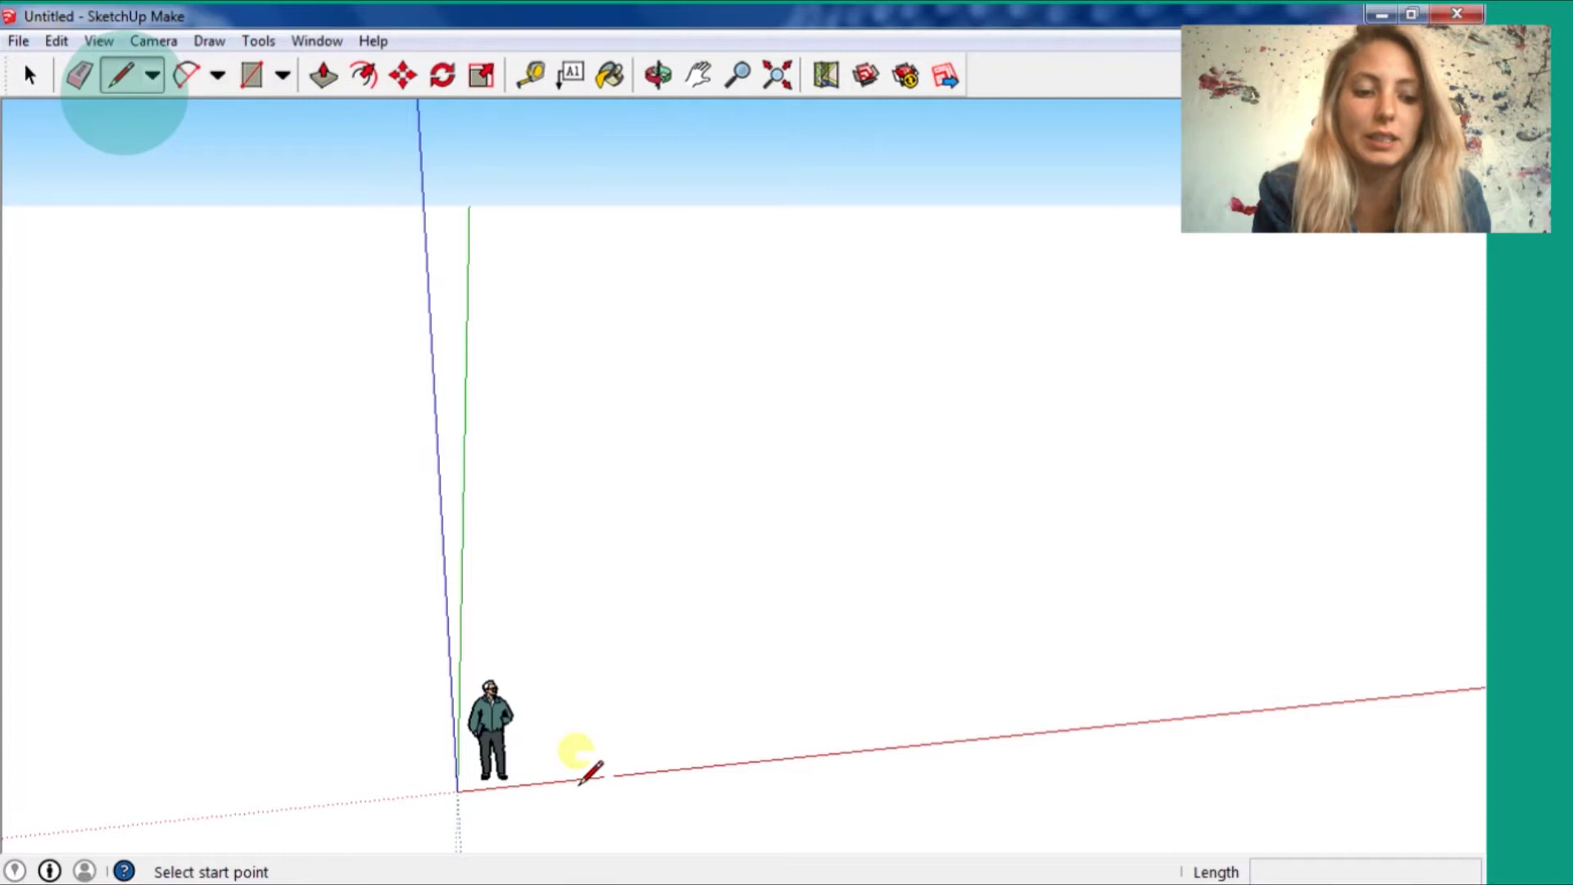
left_click(586, 721)
middle_click_drag(597, 594, 551, 447)
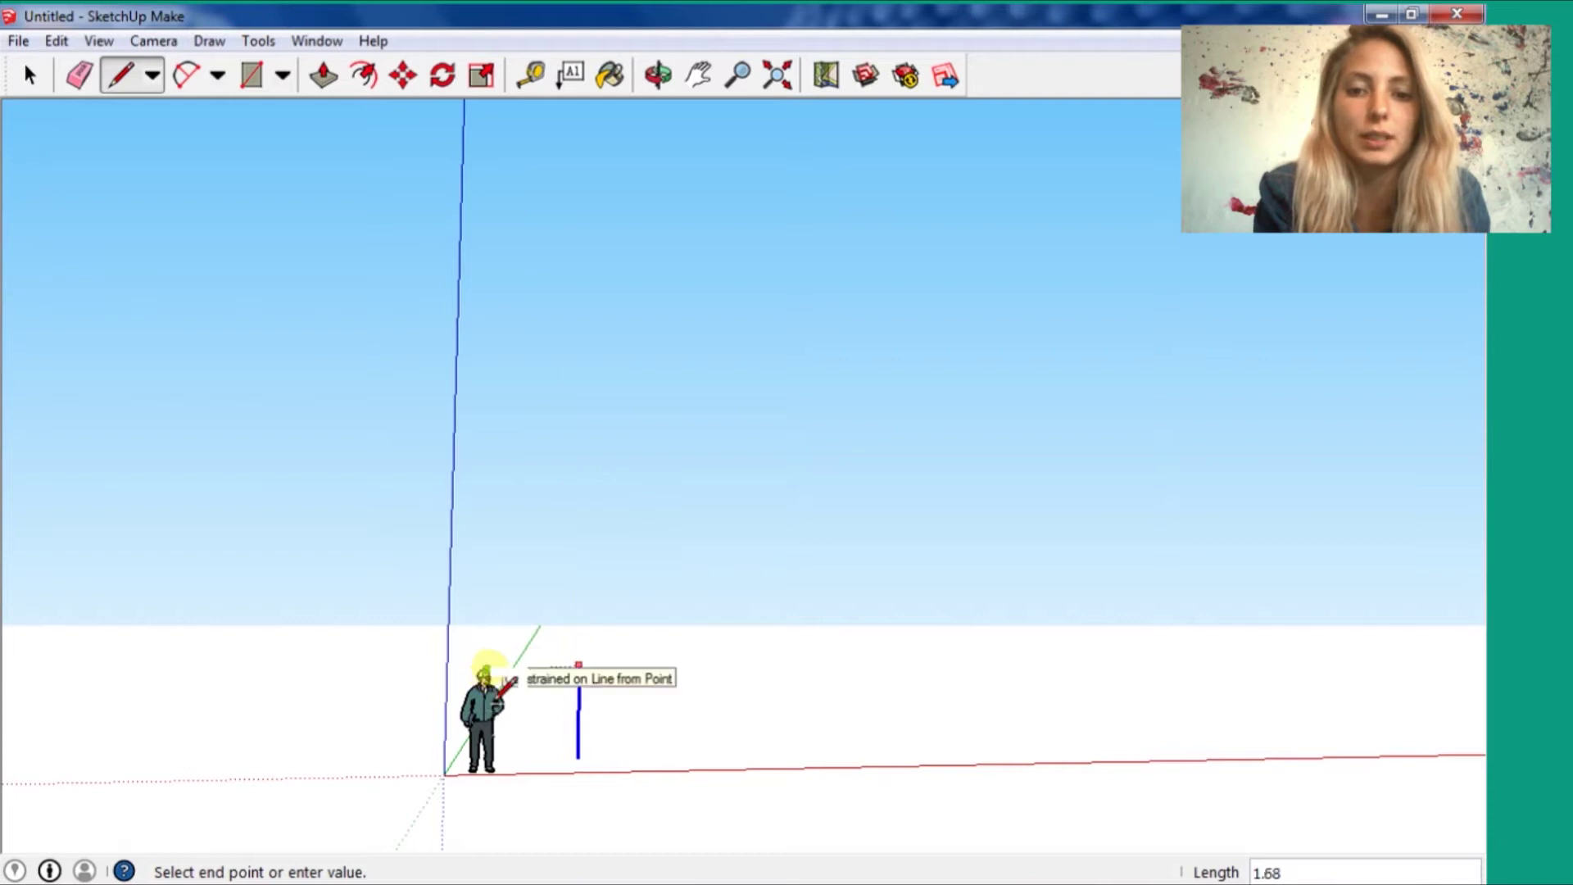
middle_click_drag(489, 660, 649, 870)
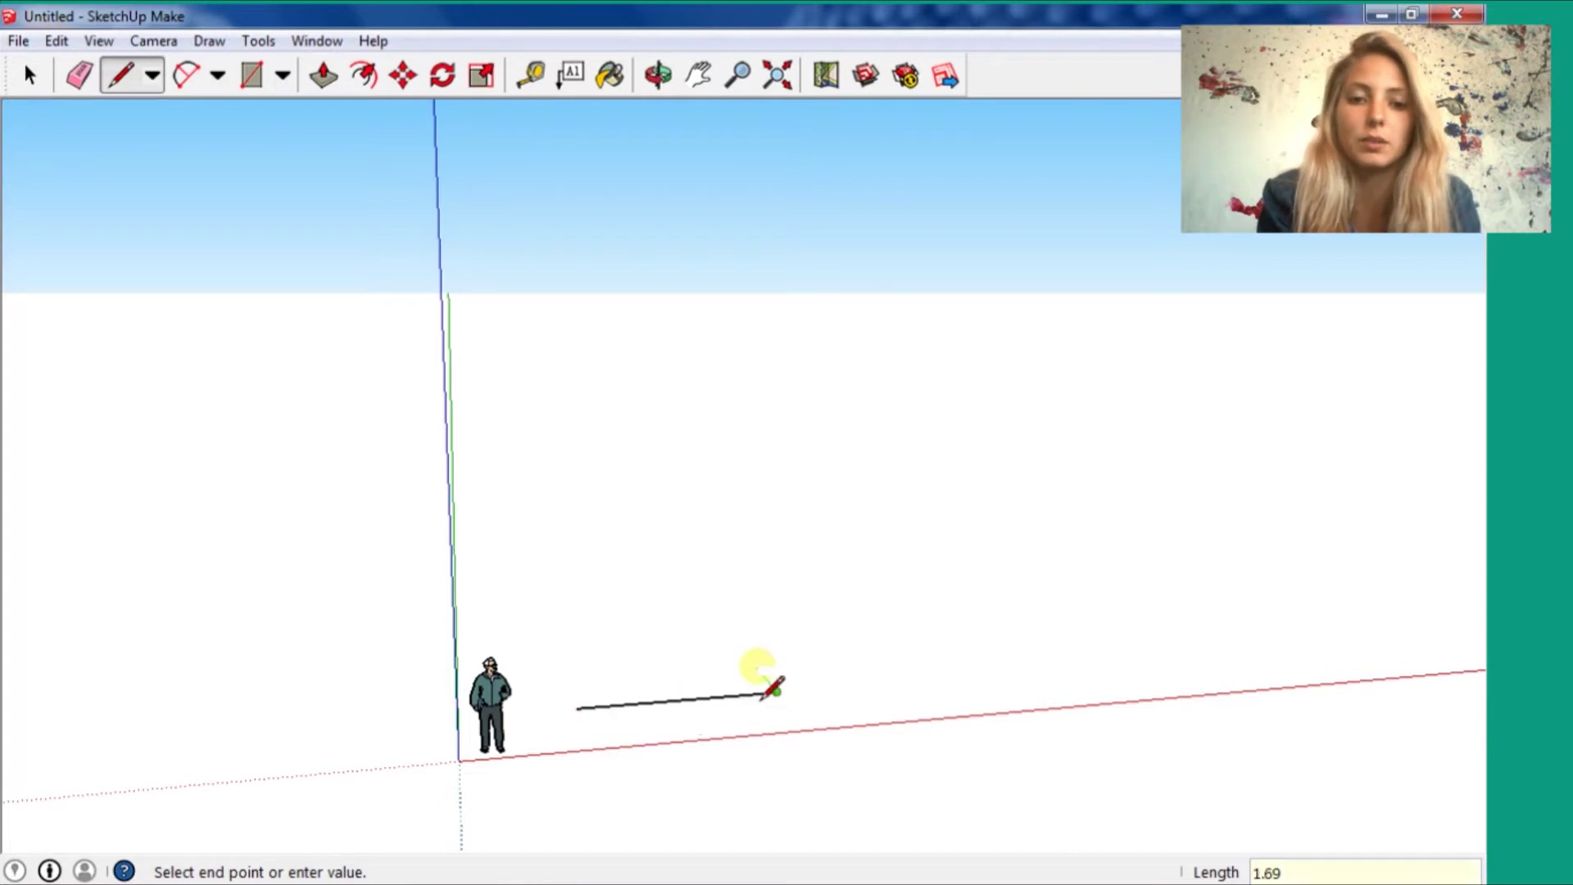
- Trace the 4 m edges and close the outline into a rectangular floor face
type("4")
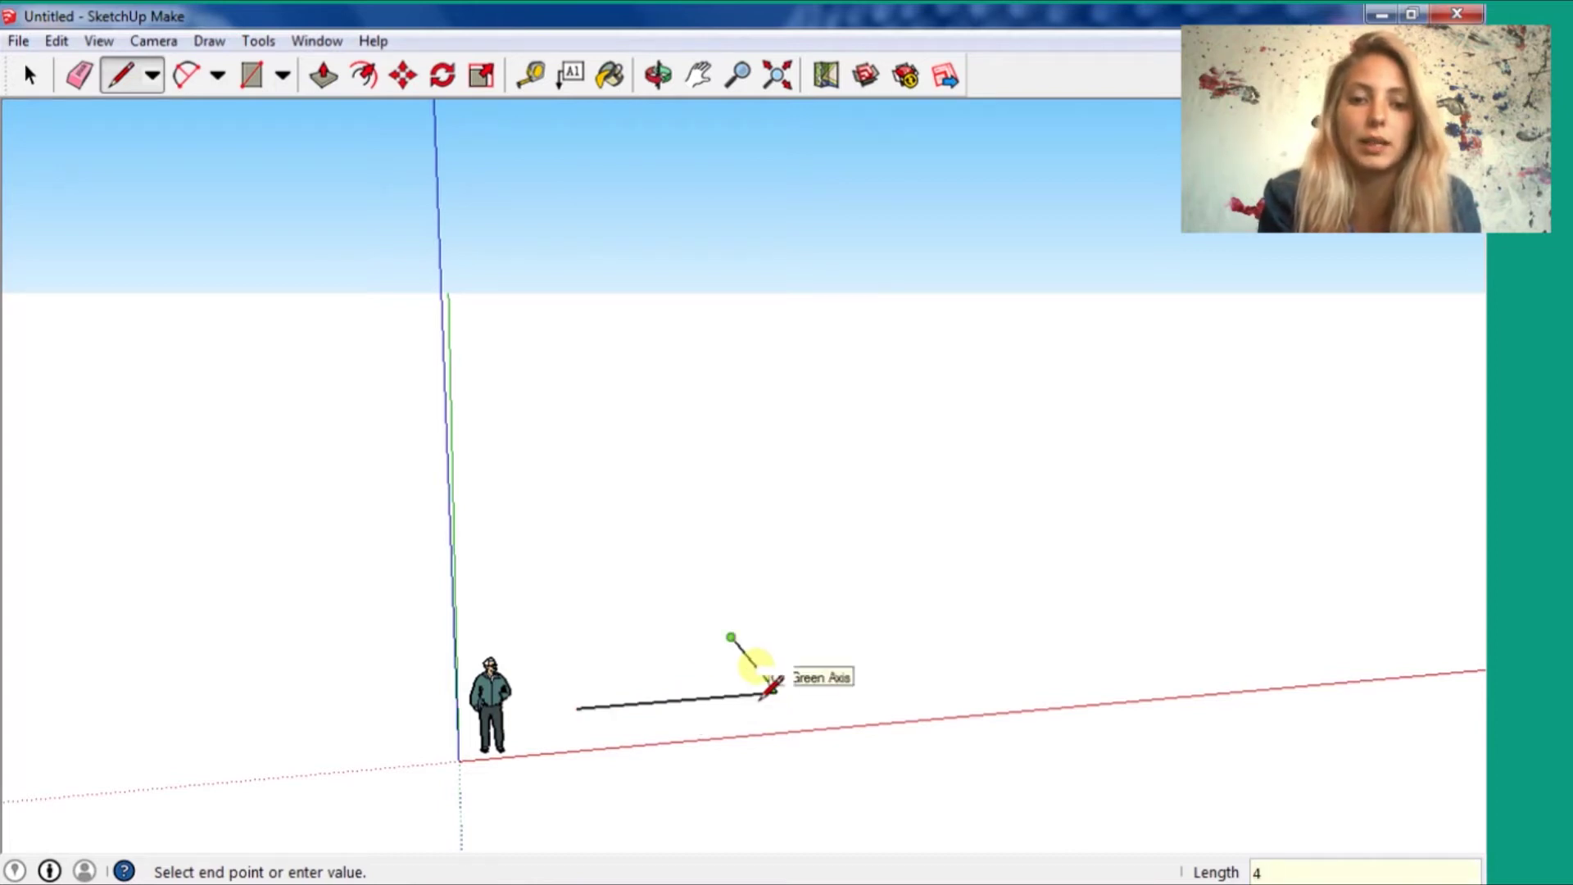
key("Return")
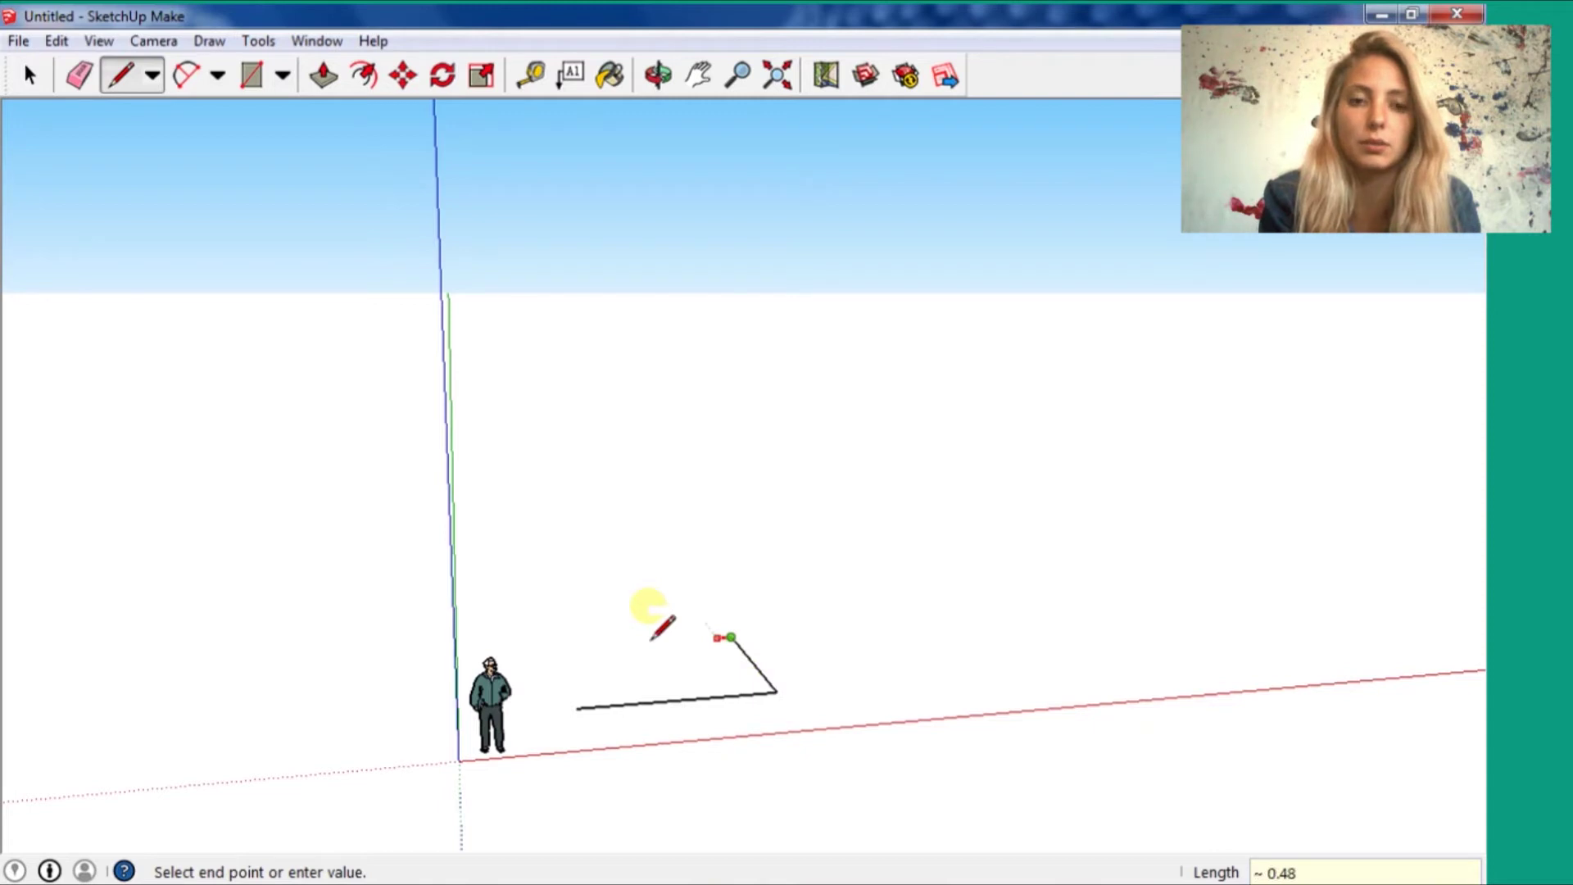
left_click(558, 650)
left_click(578, 707)
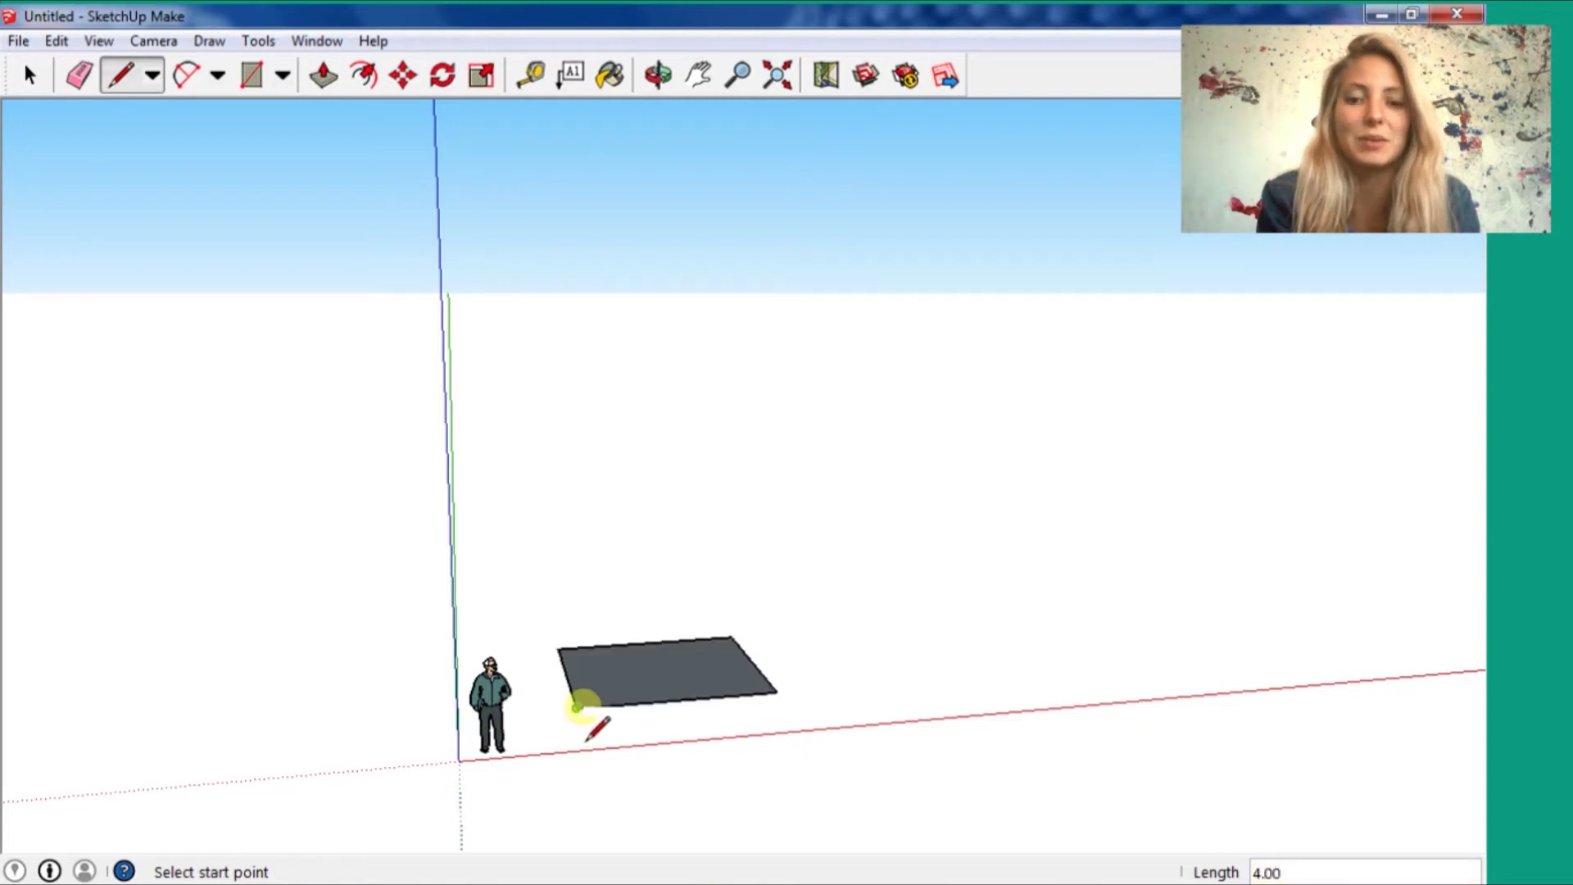
scroll(579, 706, "up", 2)
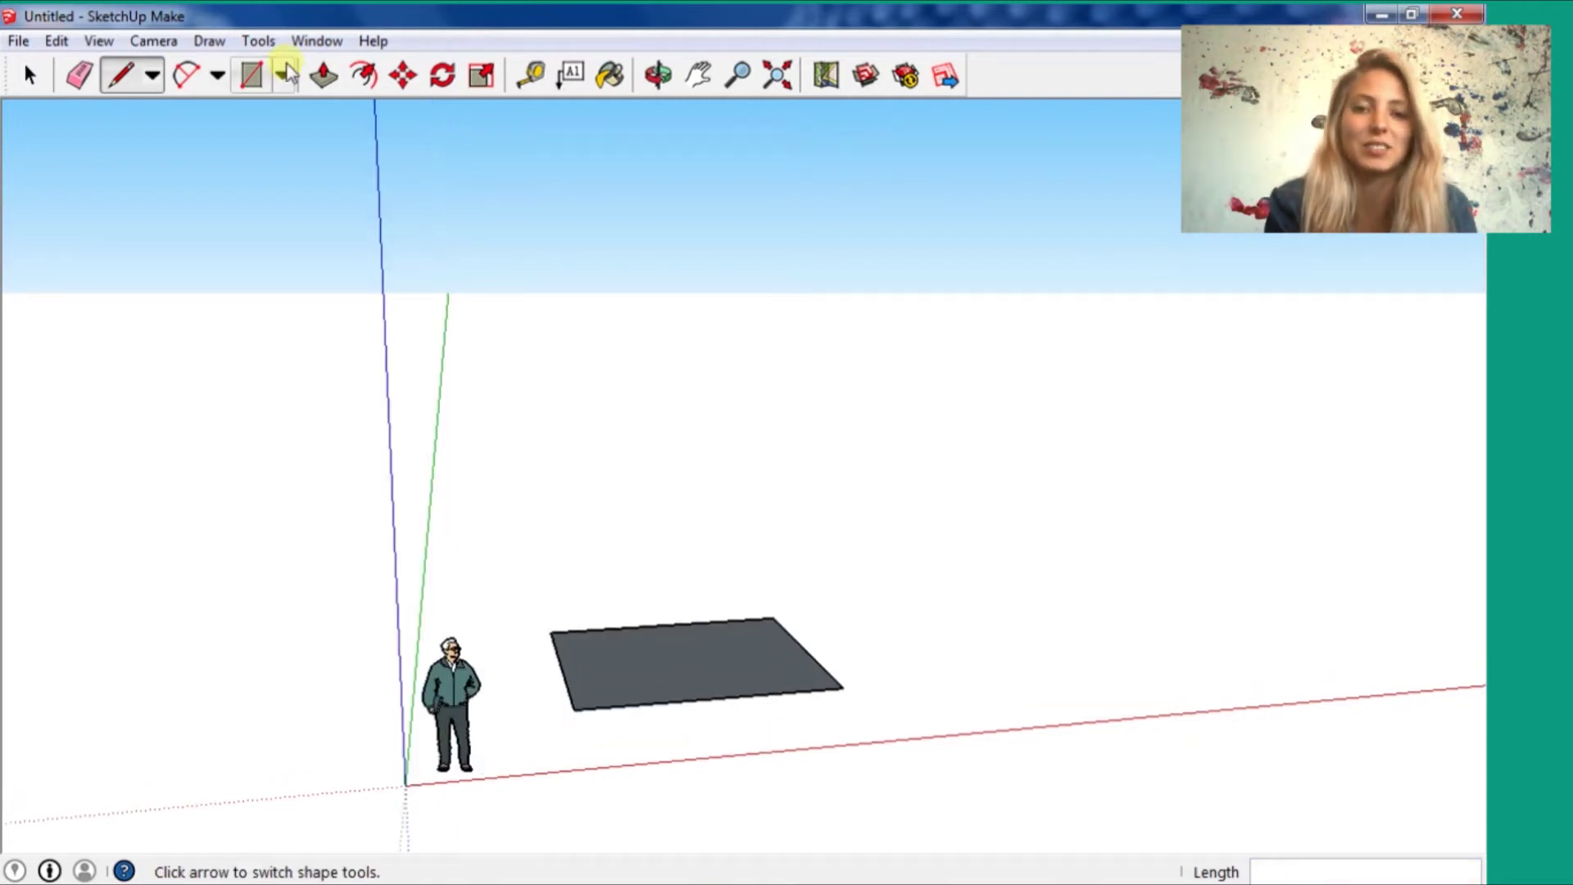
middle_click_drag(623, 623, 645, 848)
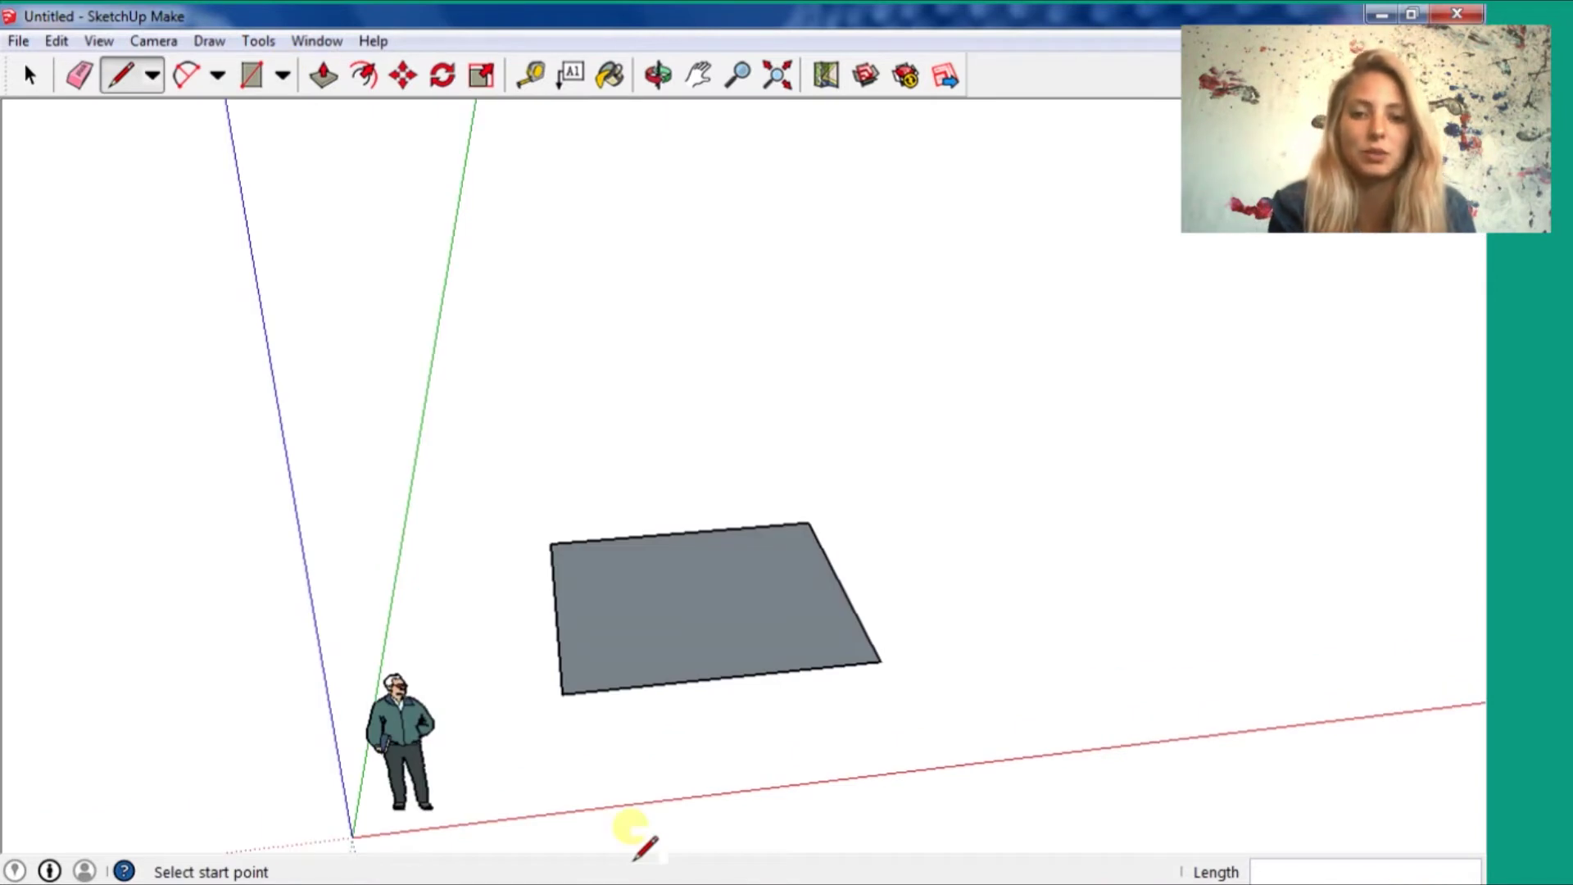
- Check the Edge Style settings and trial-resize the rectangle without changing it
scroll(645, 848, "up", 1)
left_click(99, 40)
mouse_move(131, 325)
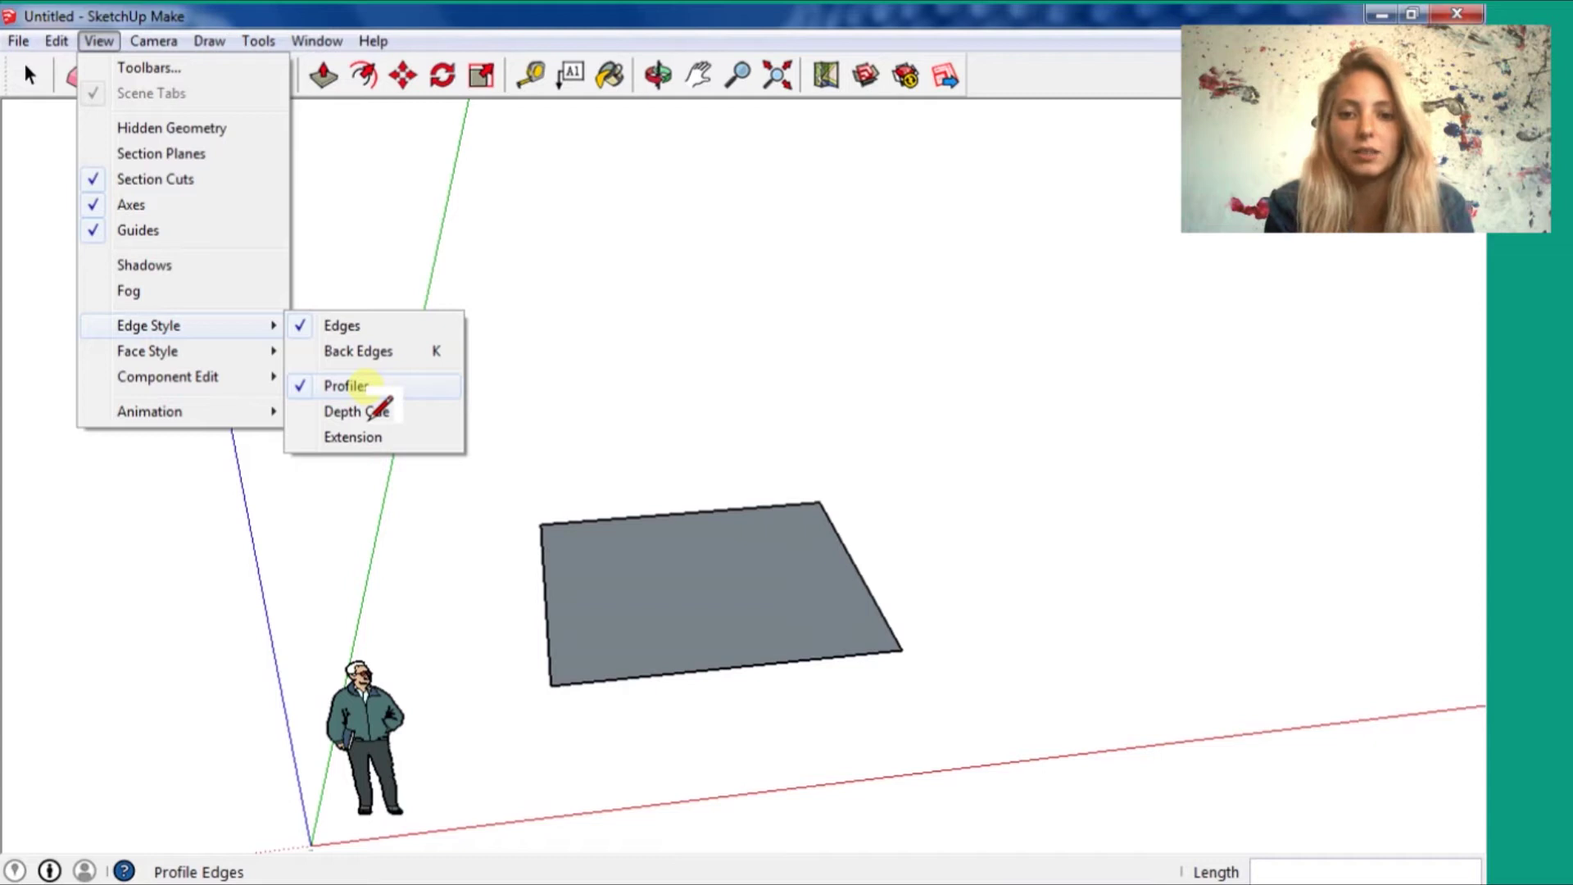
left_click(348, 386)
left_click(730, 666)
scroll(730, 666, "up", 1)
left_click(482, 74)
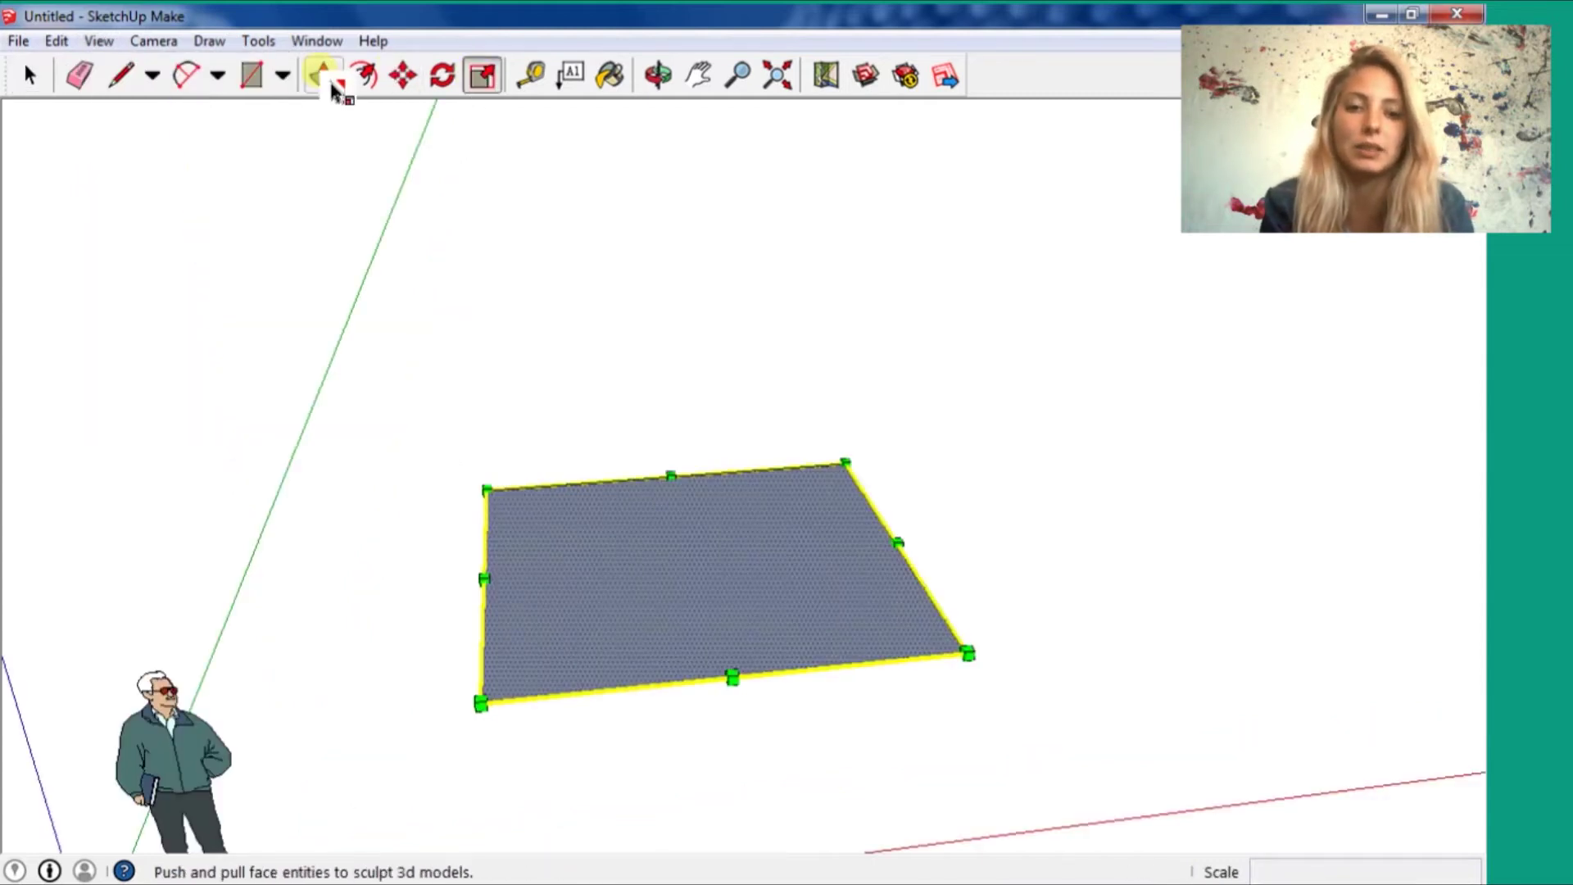
left_click(845, 464)
left_click(848, 448)
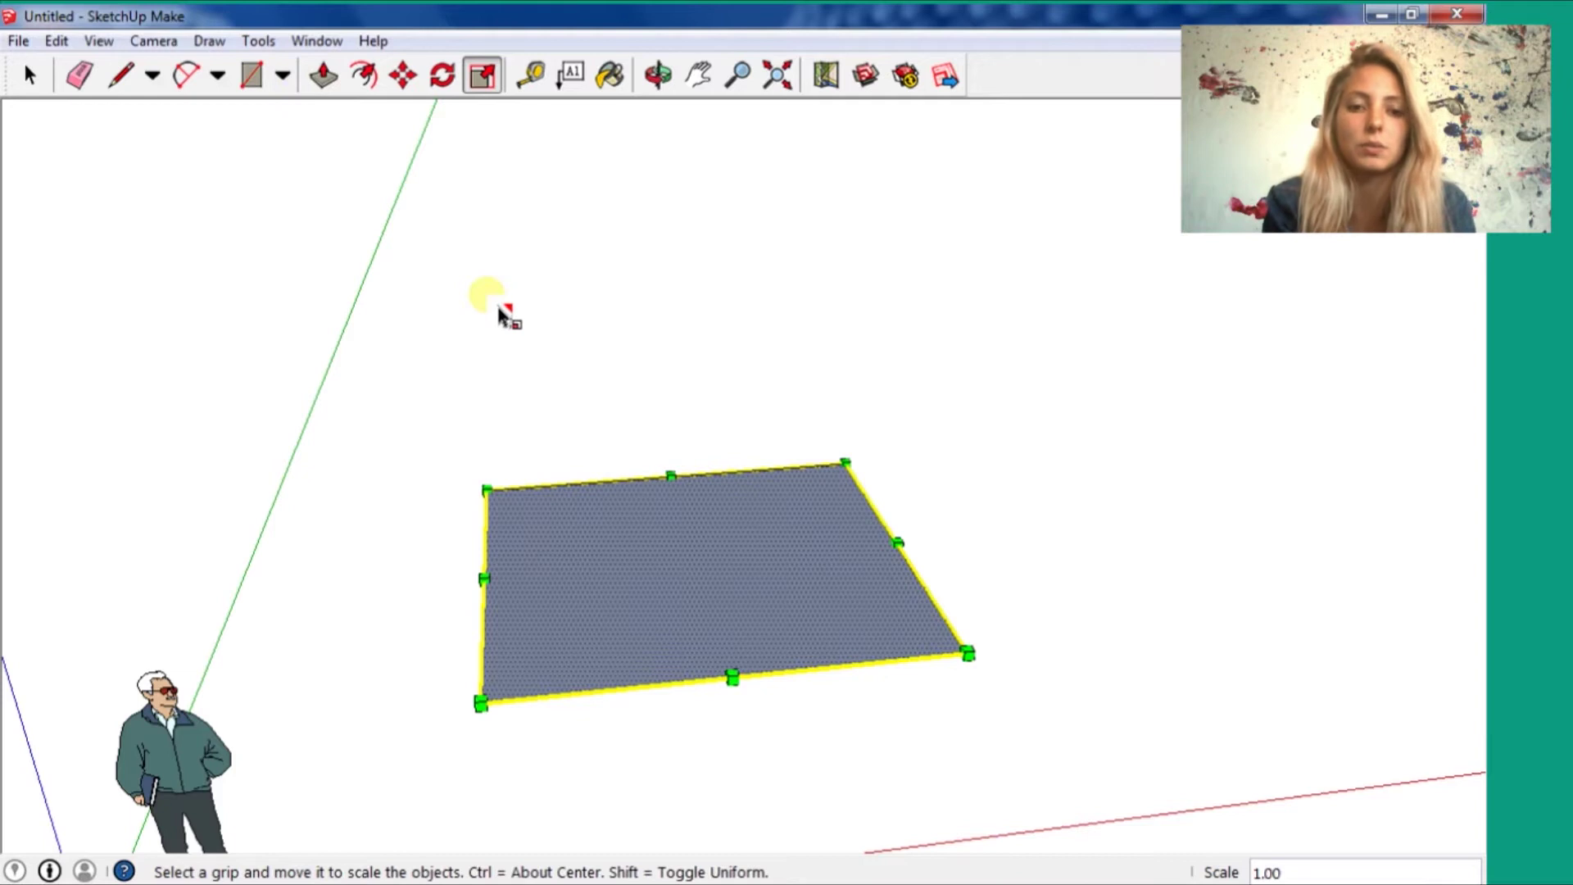
- Offset the rectangle's outline 0.15 inward to form the wall border
left_click(378, 85)
left_click(621, 515)
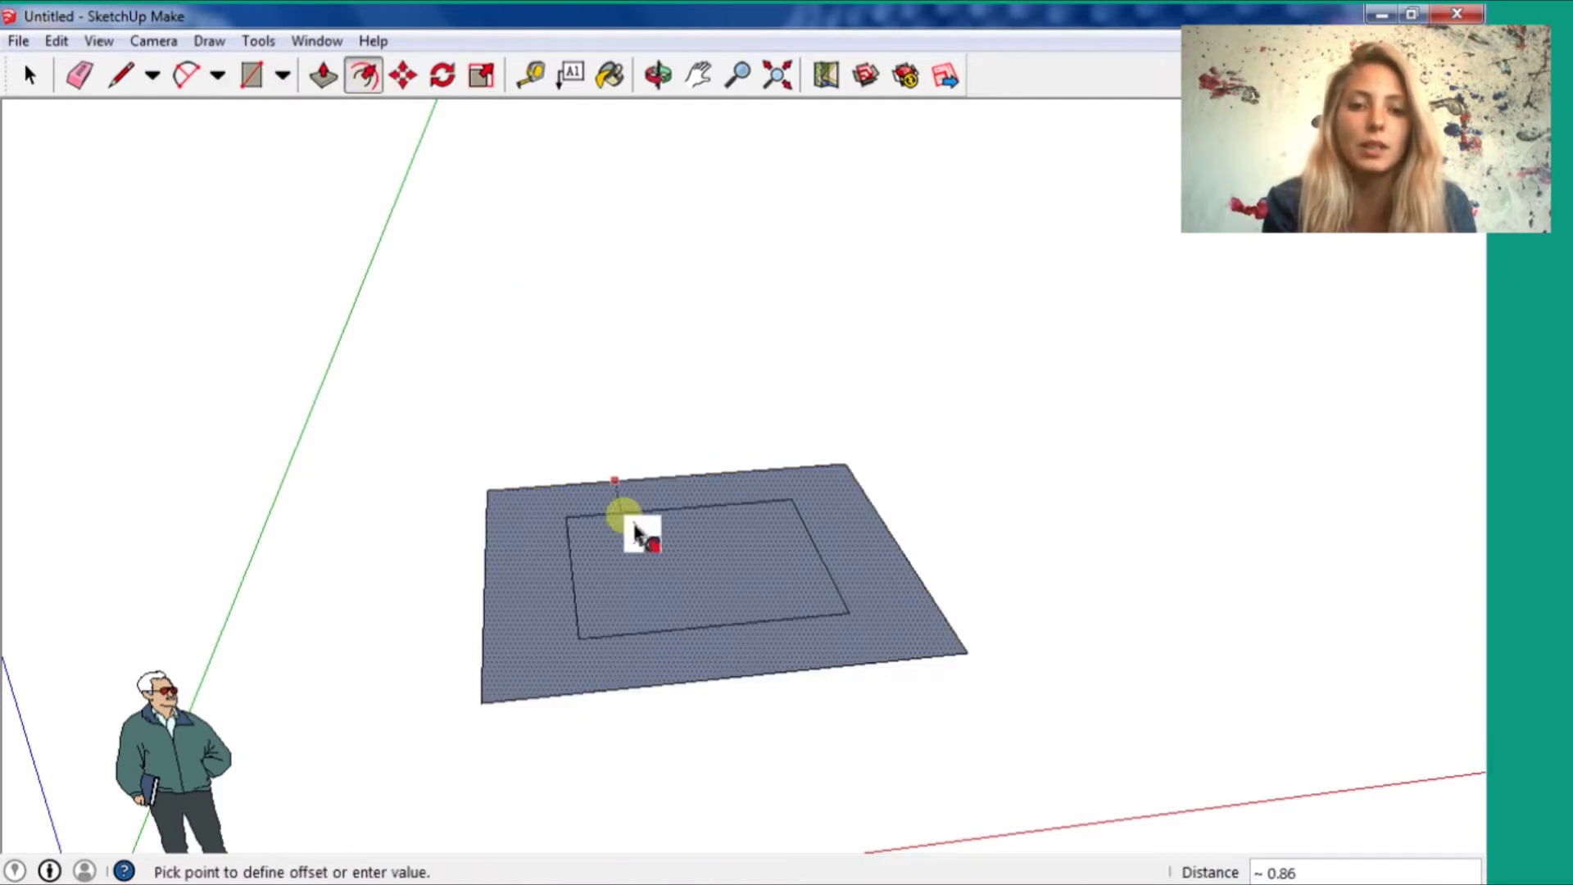
type(".")
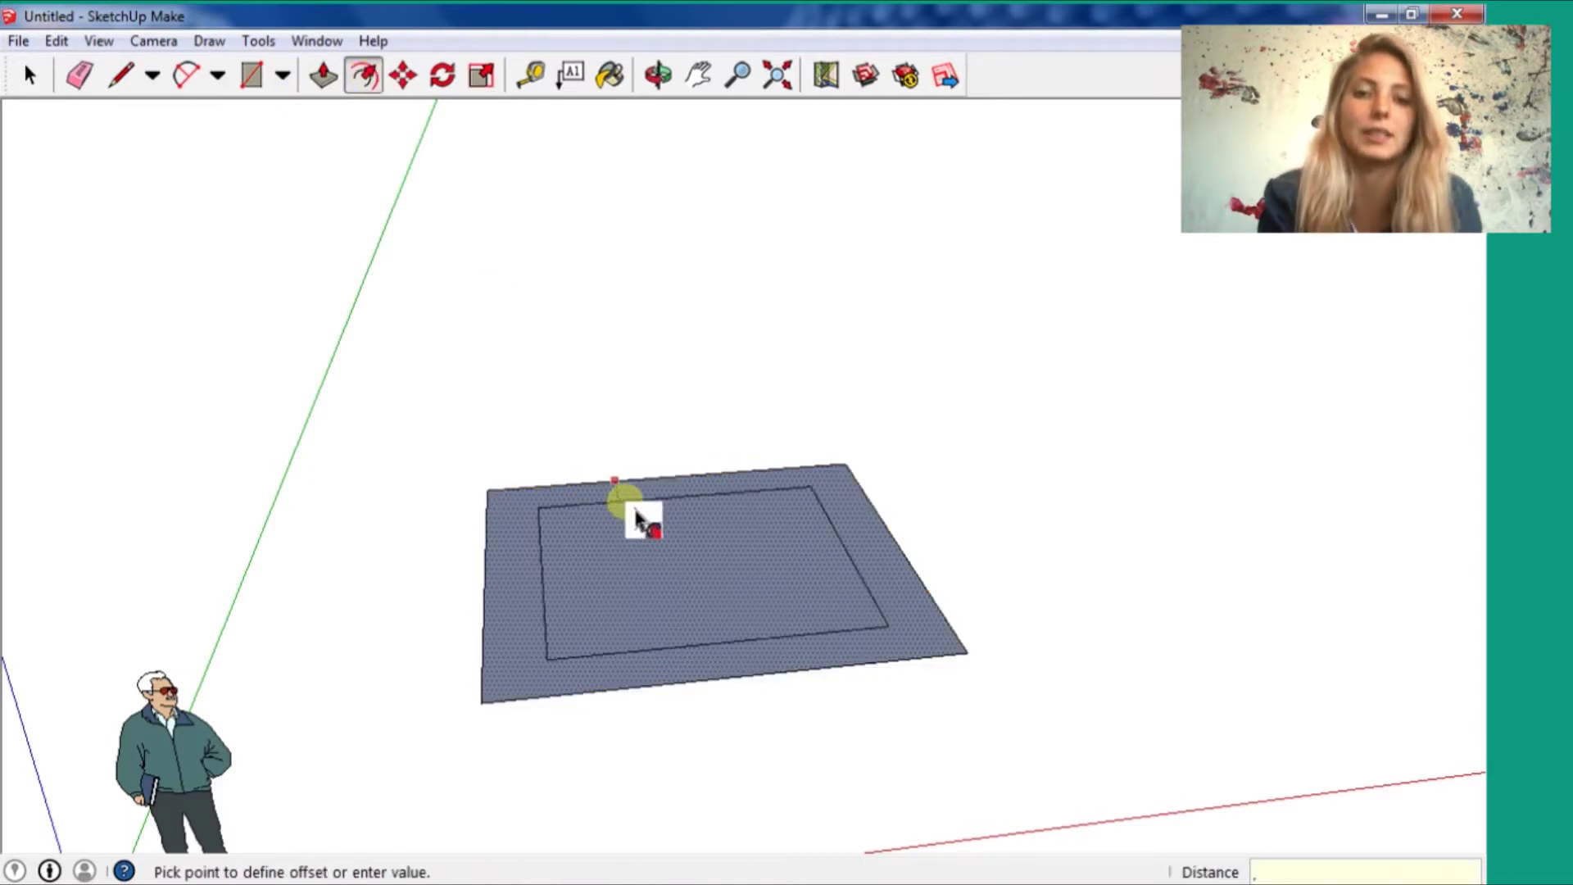
type("1")
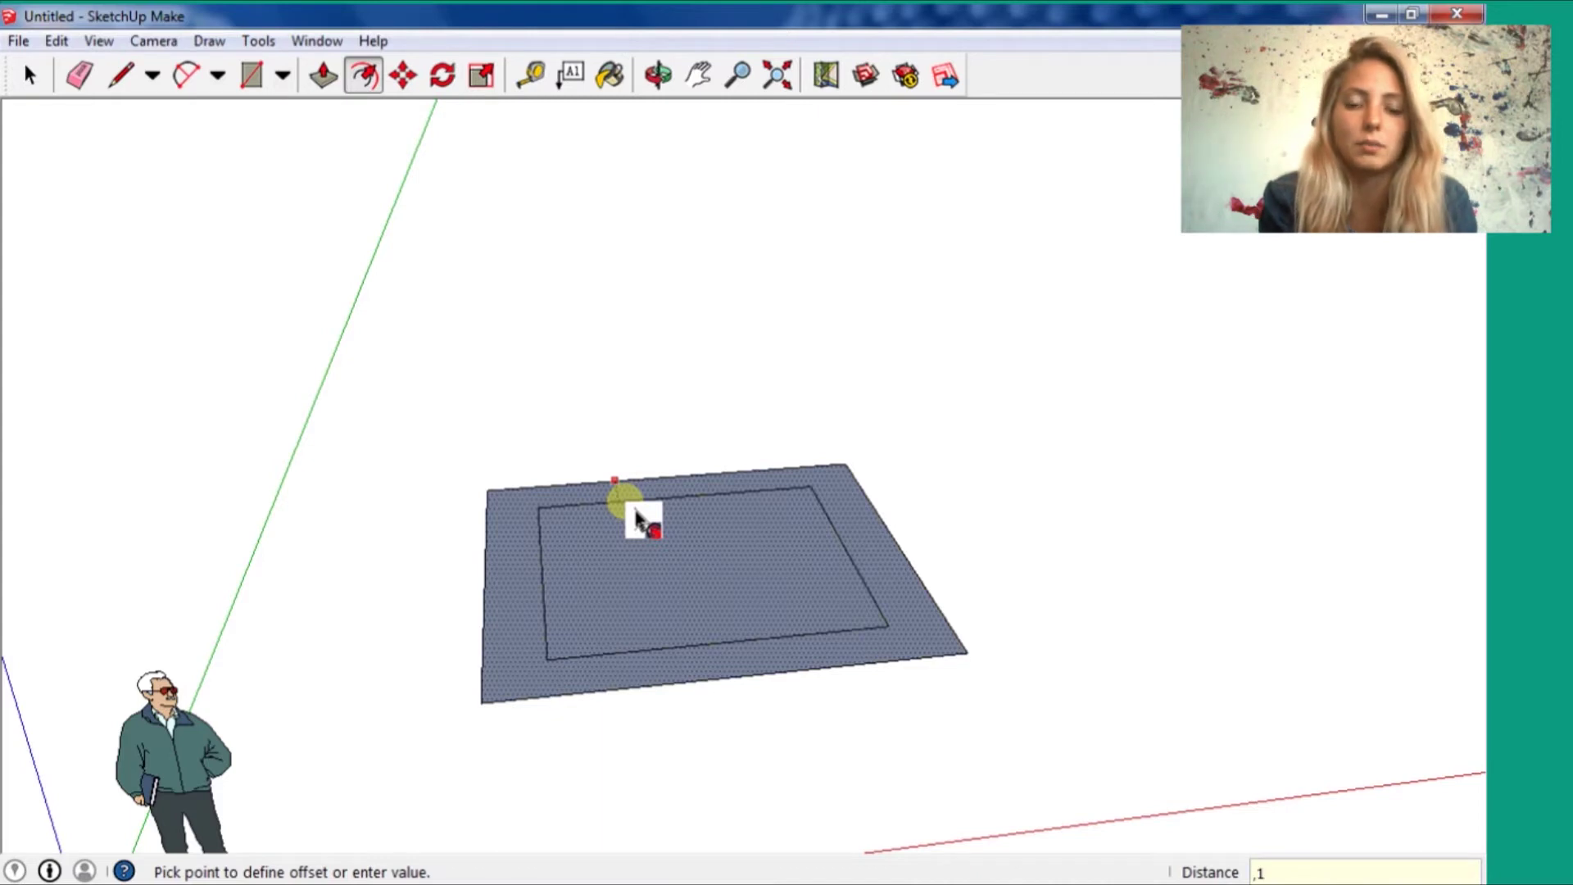
type("55")
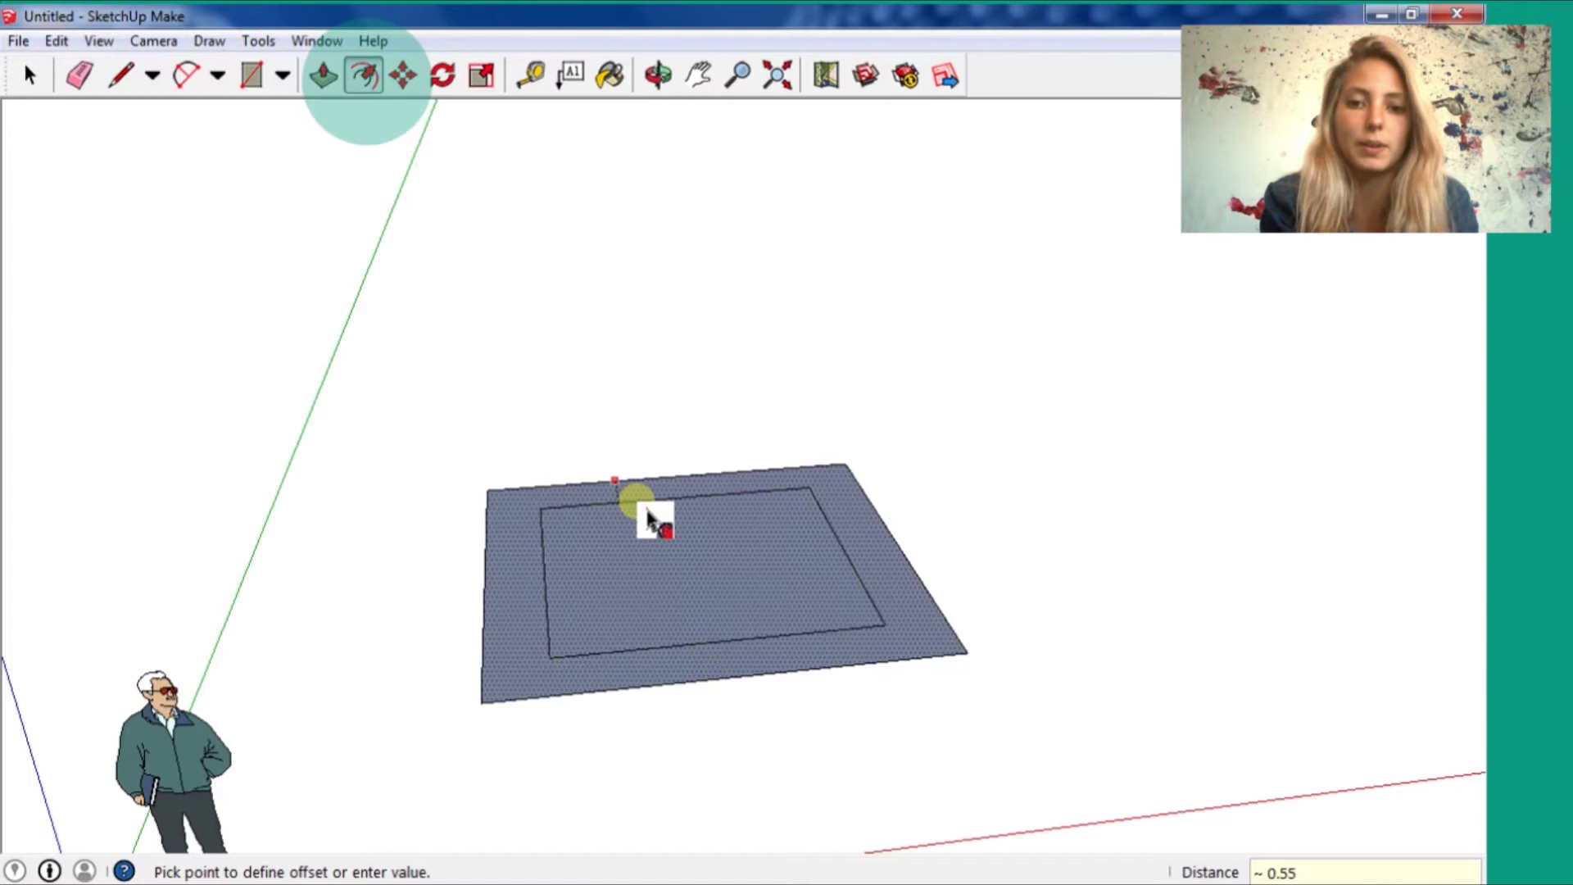
type(".15")
key("Return")
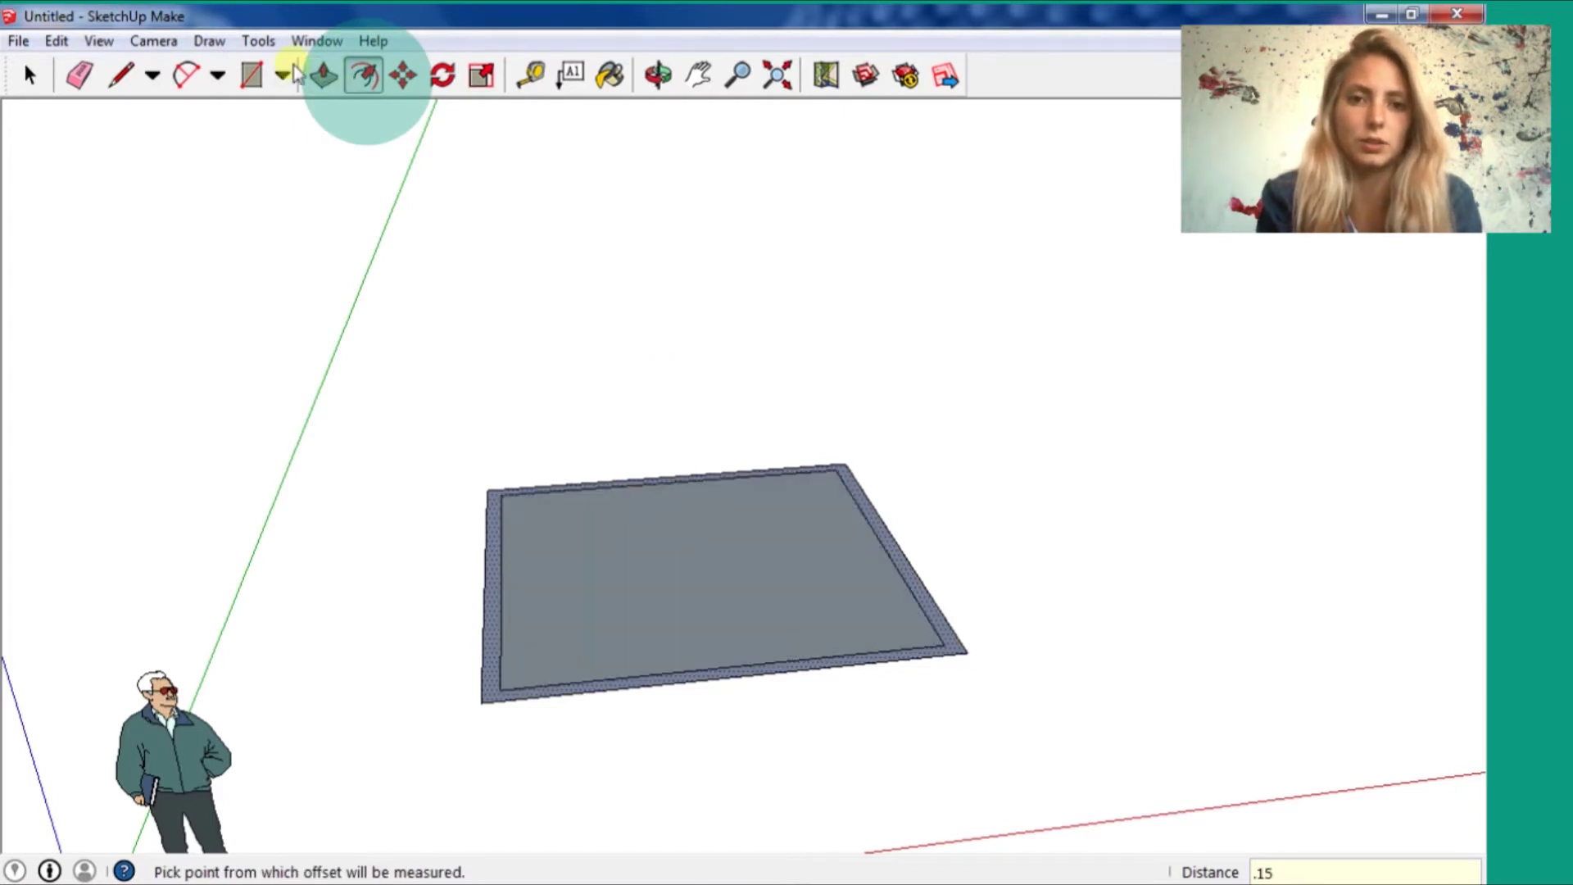
key("space")
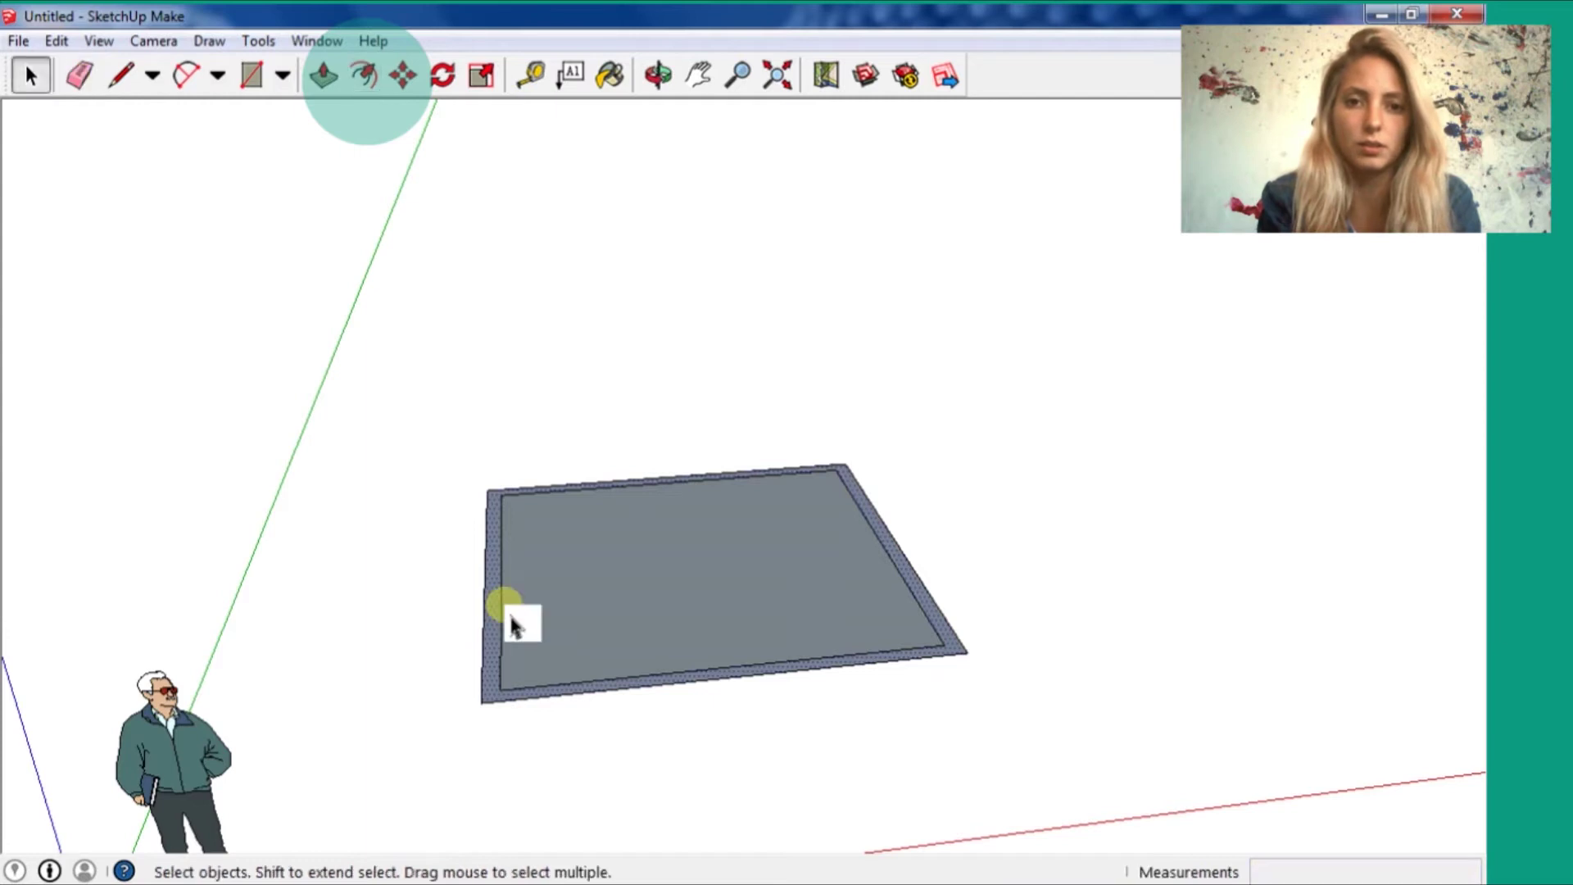
- Push/Pull the thin border strip upward into four walls
right_click(499, 604)
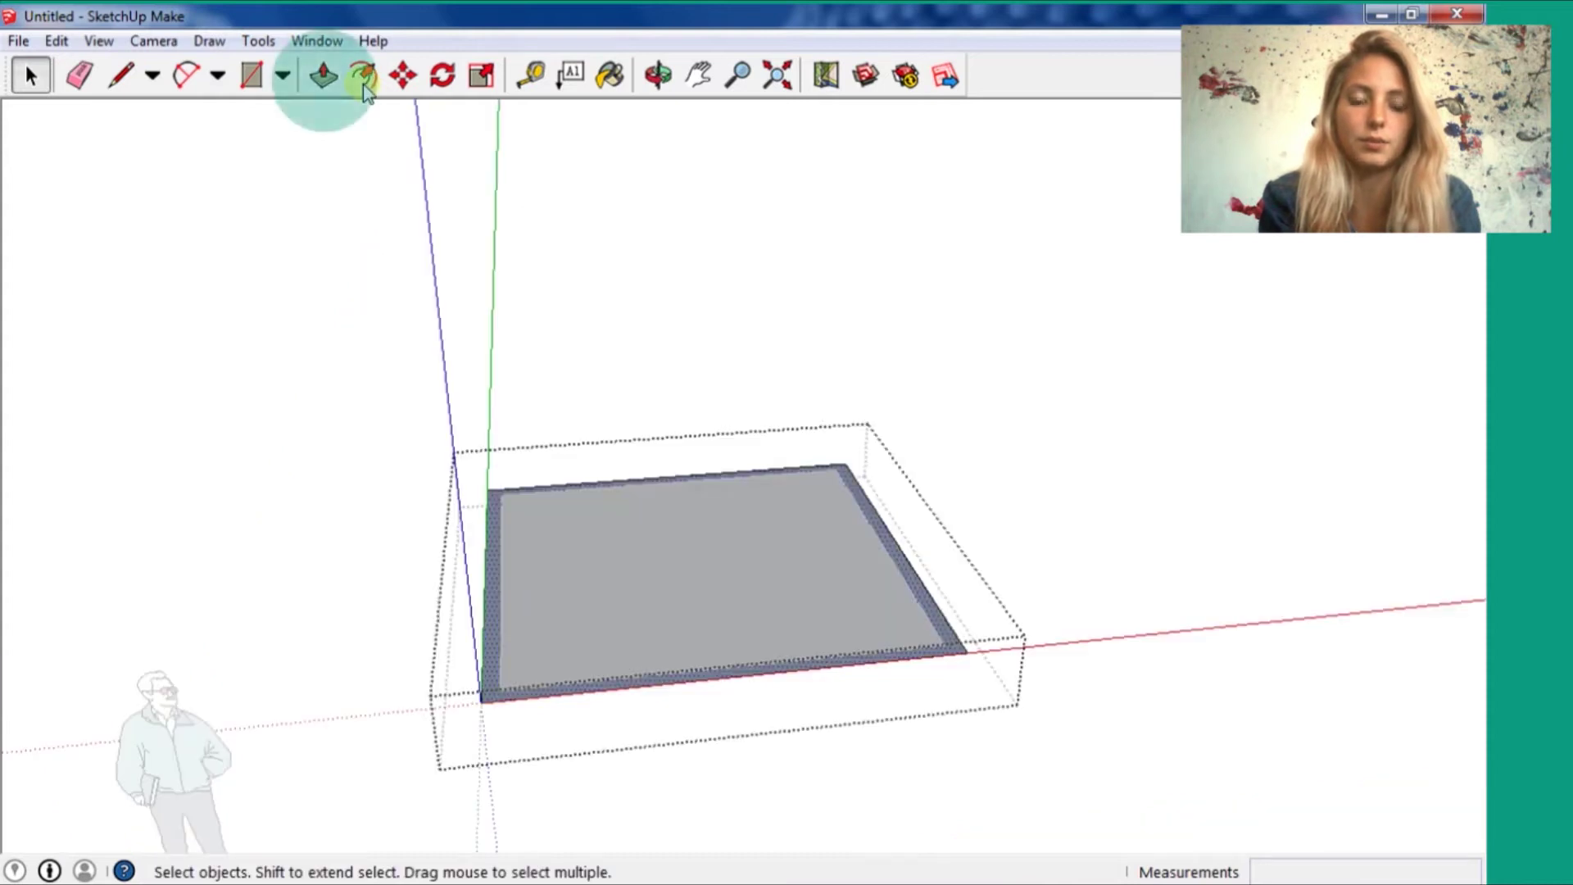
left_click(324, 76)
left_click_drag(531, 573, 255, 467)
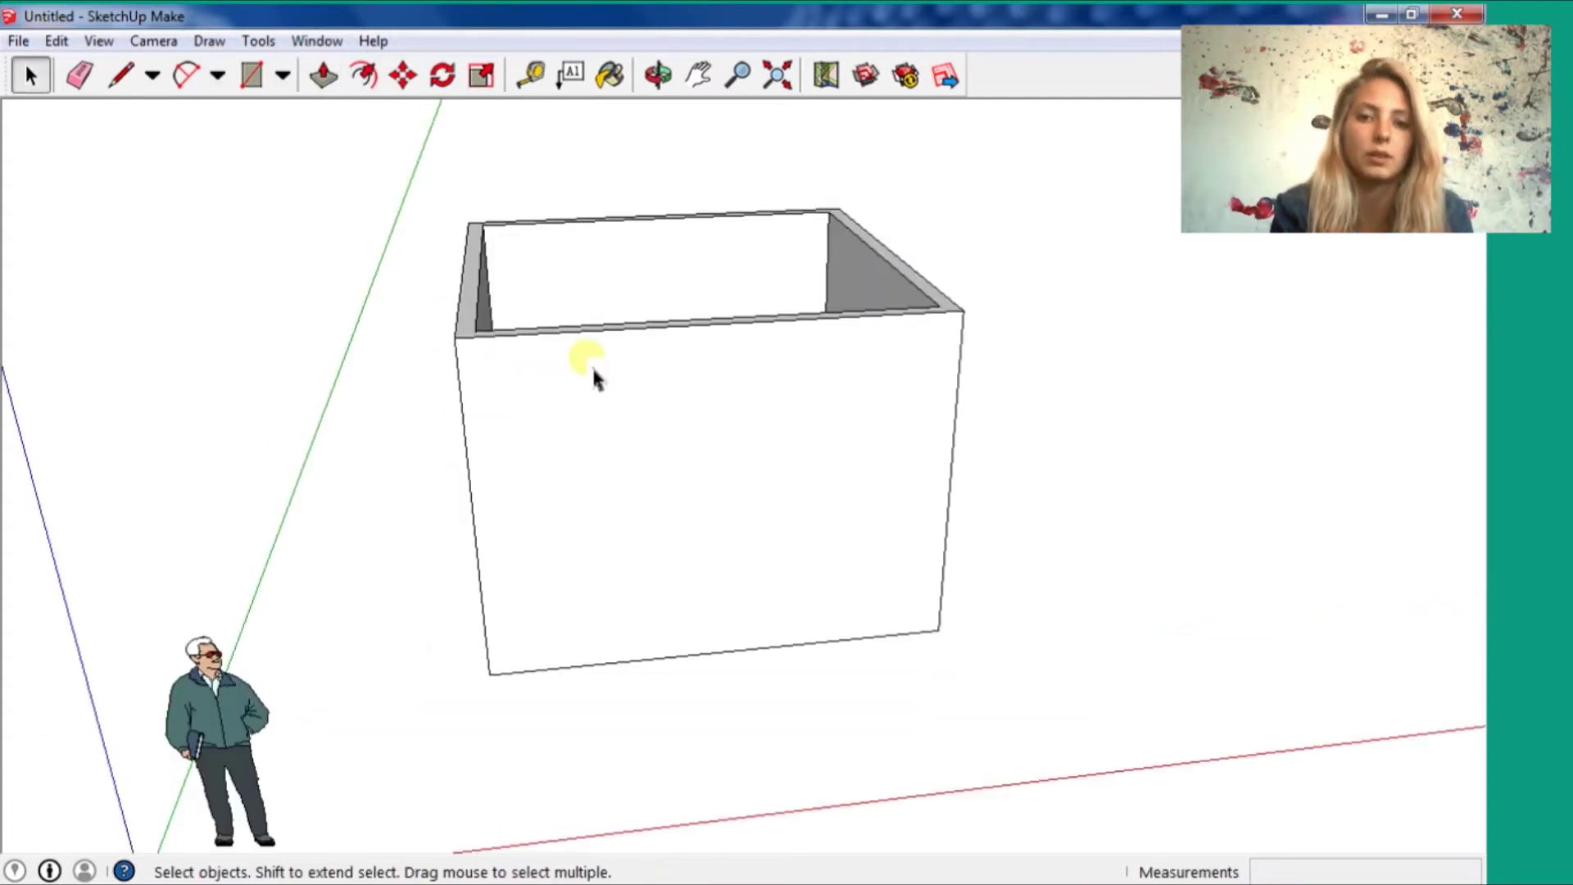
- Orbit to look into the box and select its floor face for scaling
left_click(685, 355)
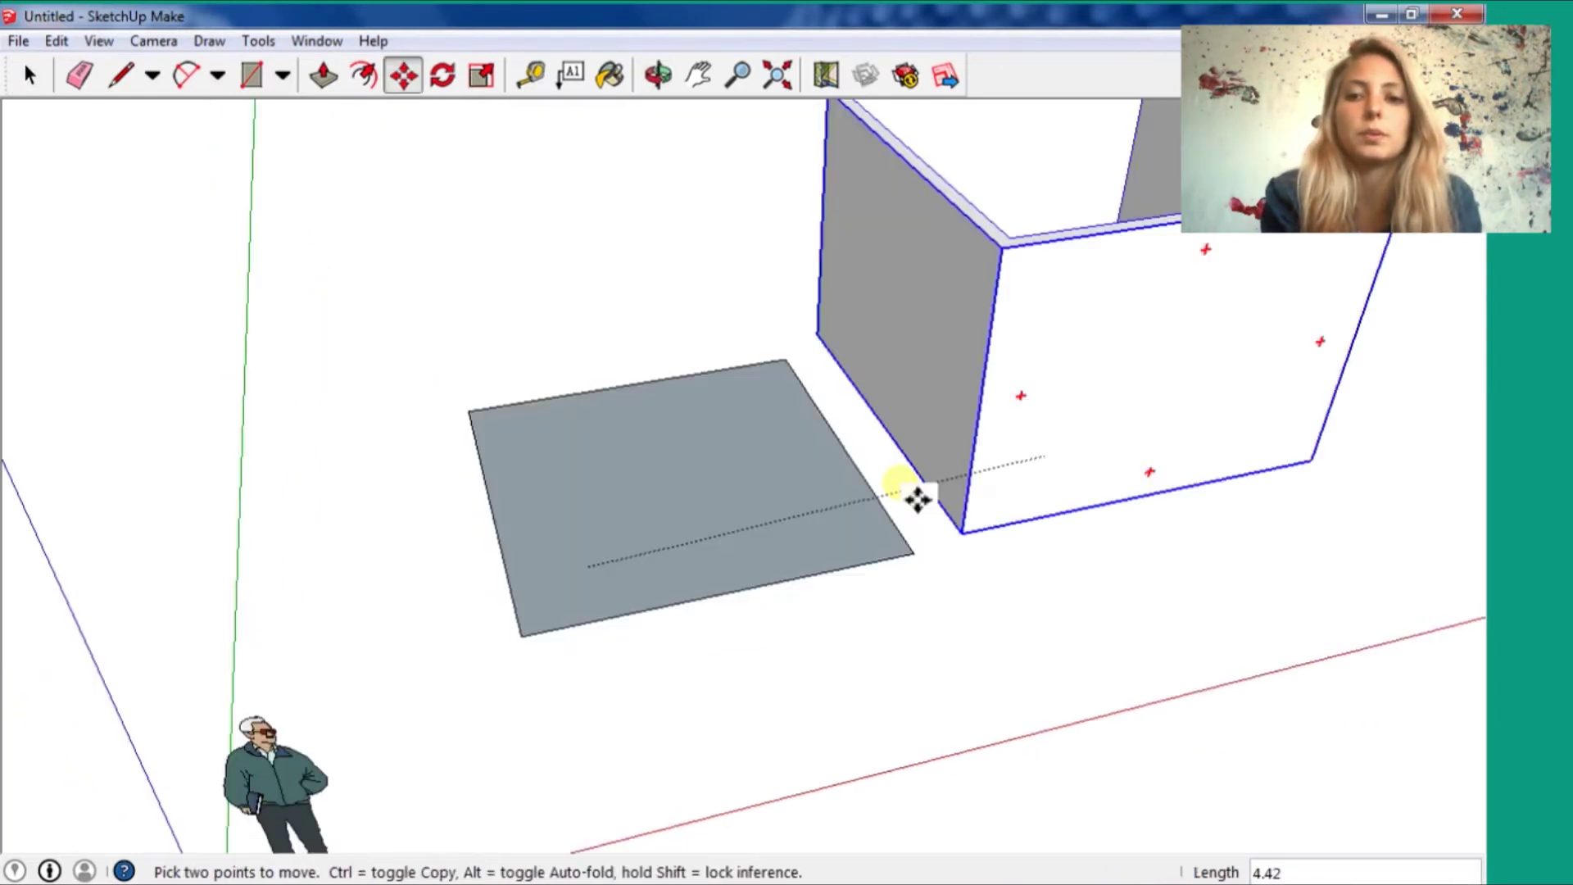
left_click_drag(918, 498, 1222, 455)
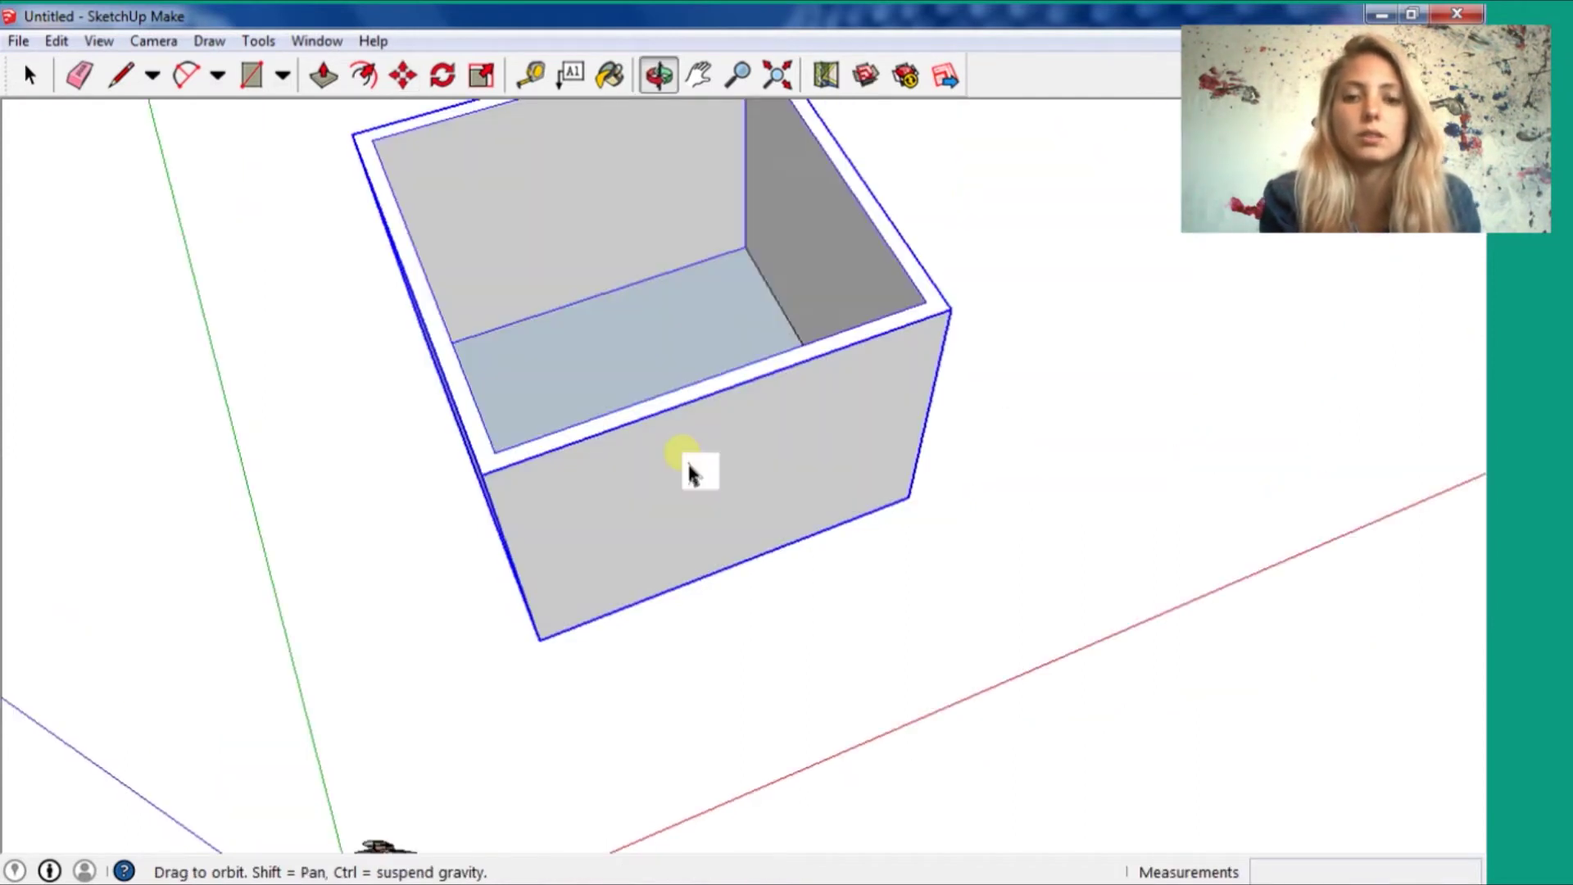
left_click(635, 274)
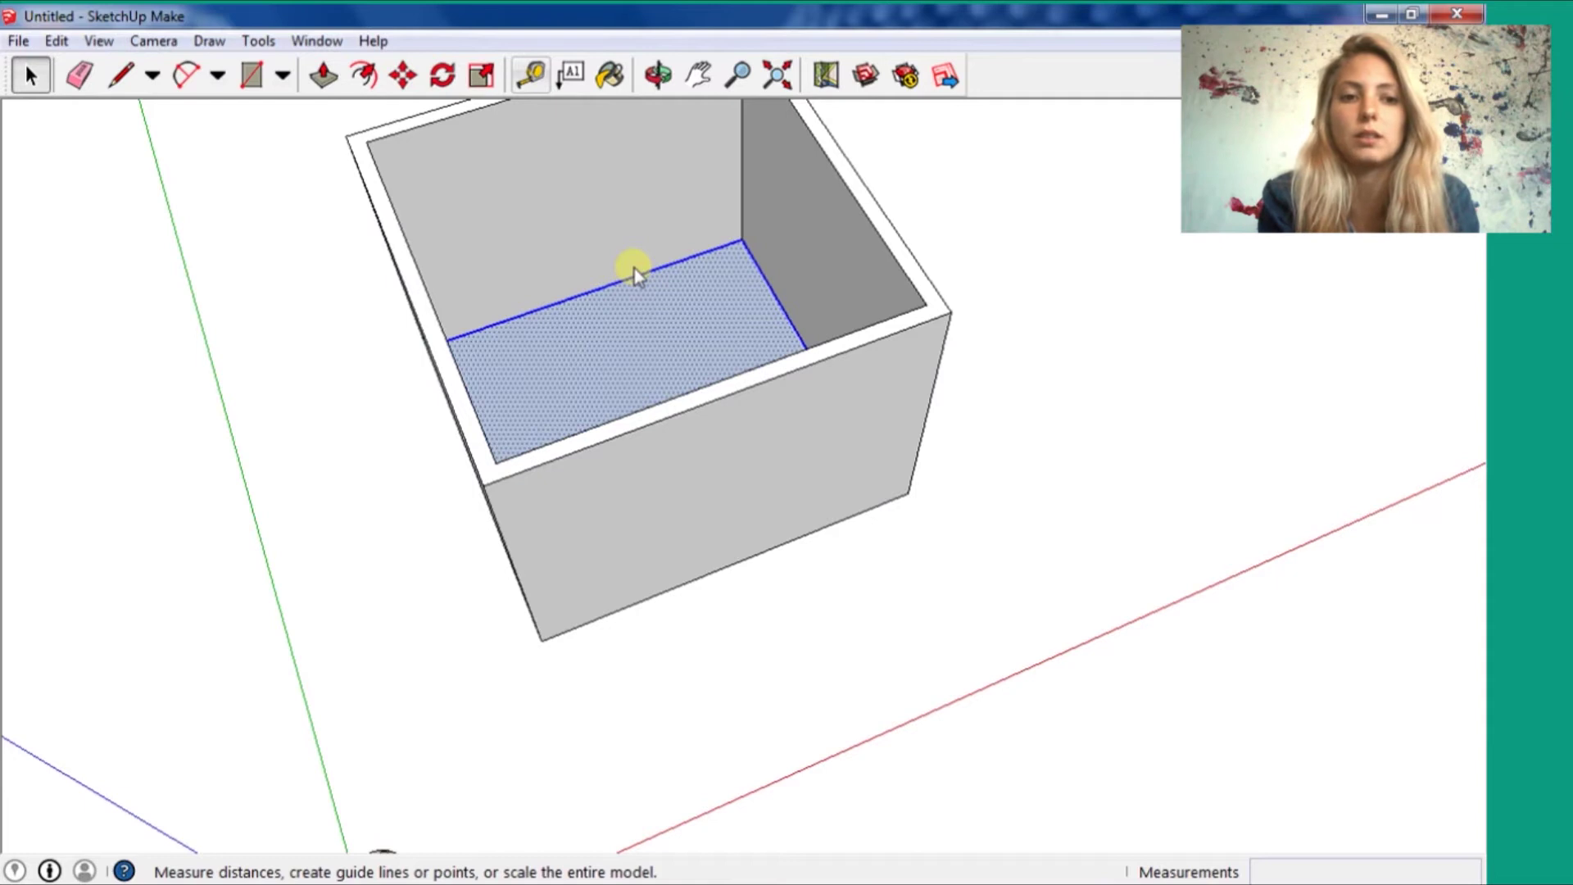
key("s")
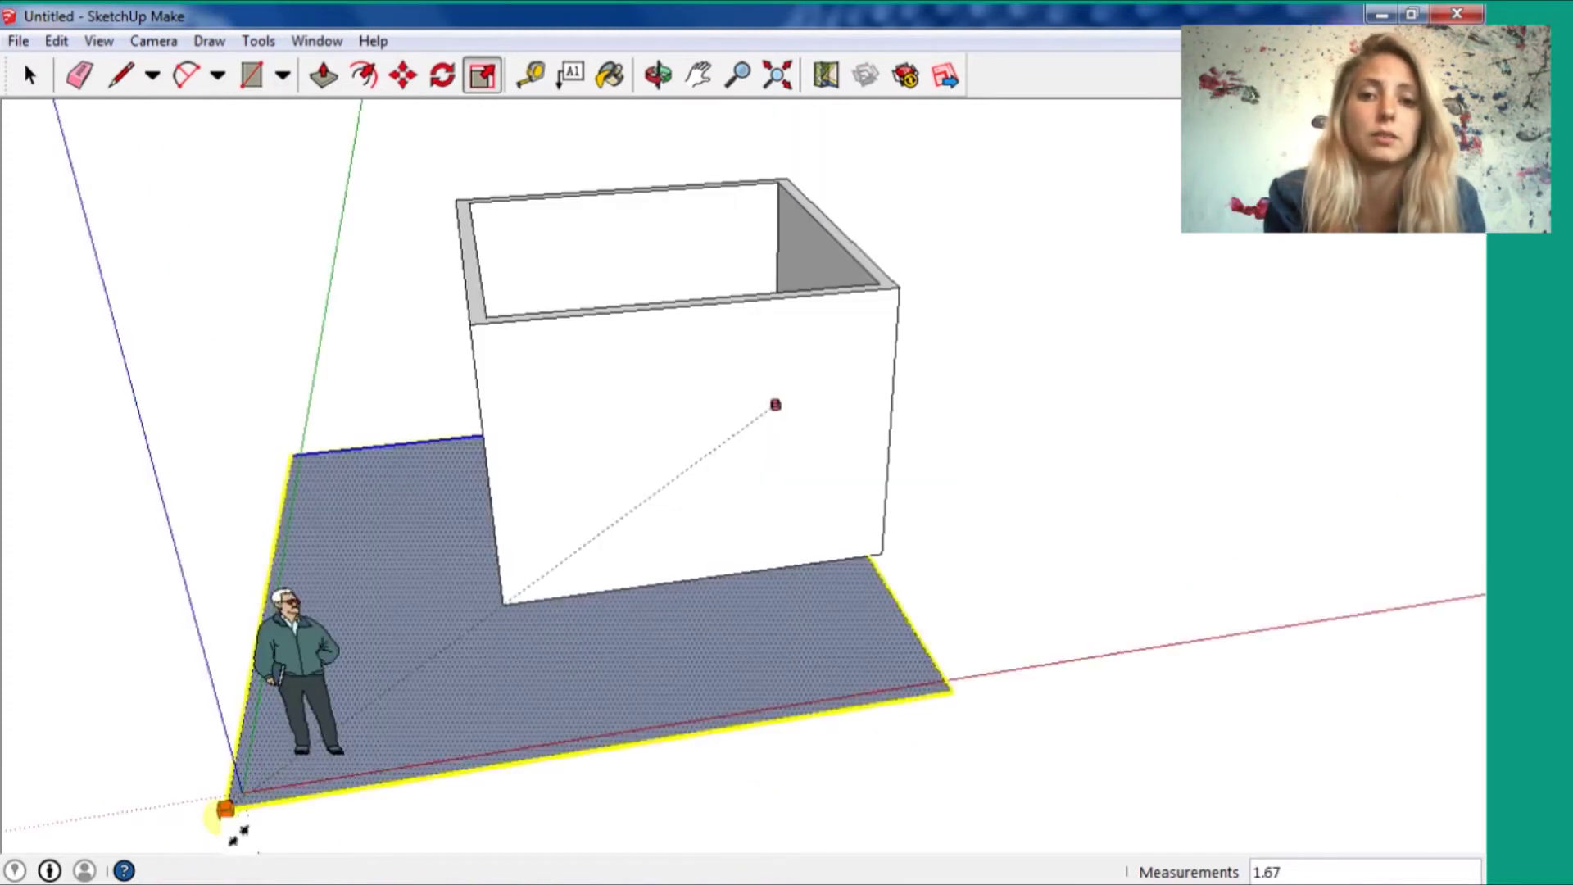
- Scale the floor face to 1.60 and restore the docked toolbar layout
left_click_drag(234, 829, 262, 780)
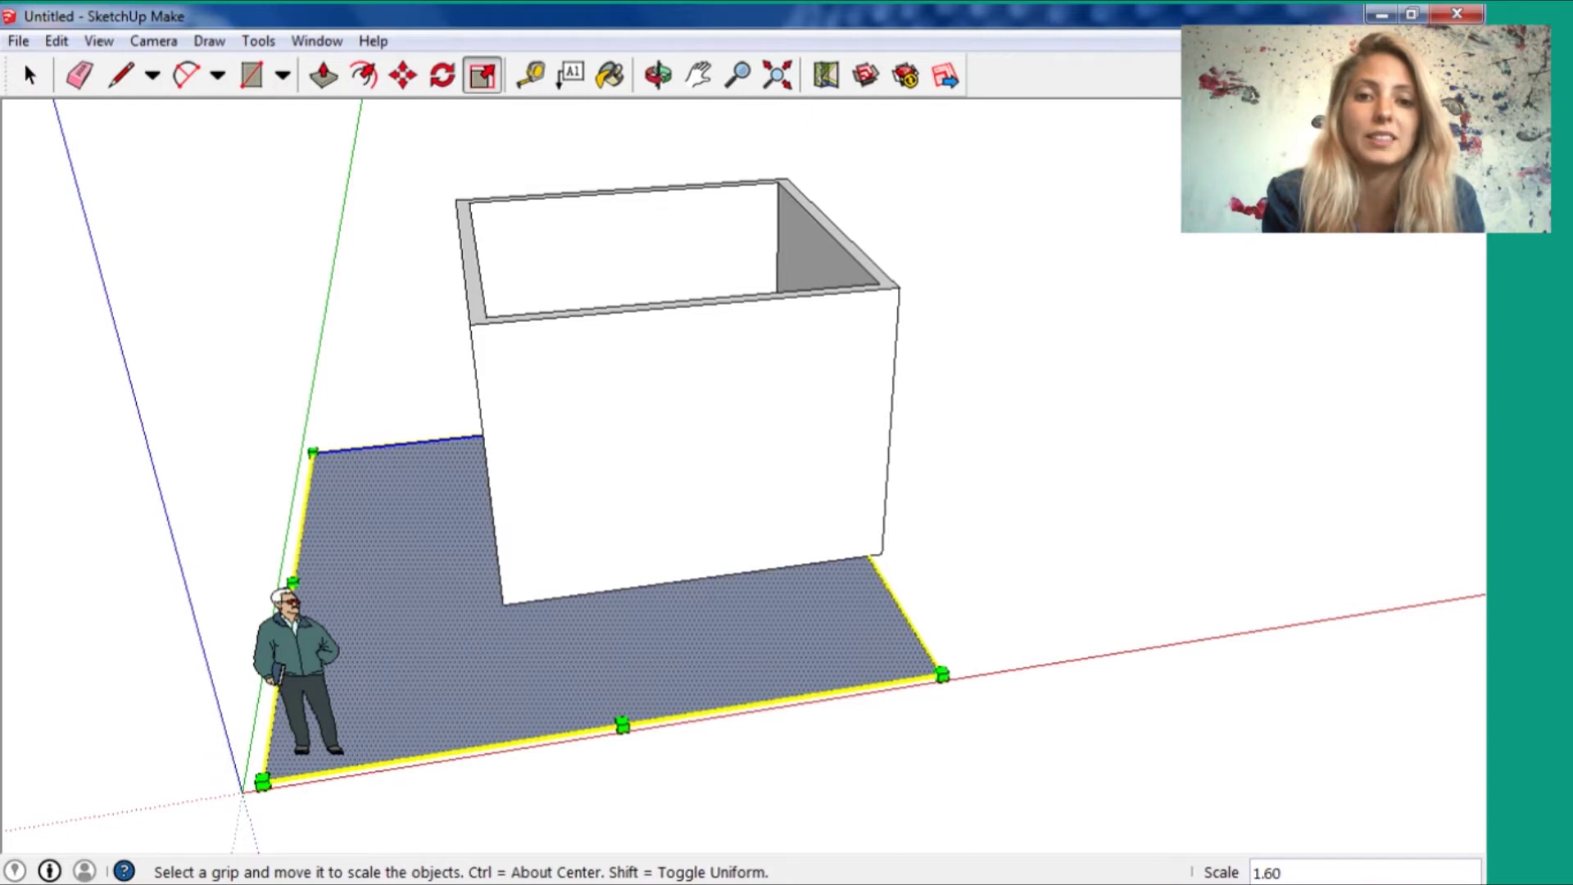
mouse_move(67, 61)
left_mouse_down()
mouse_move(72, 50)
mouse_move(66, 82)
left_mouse_up()
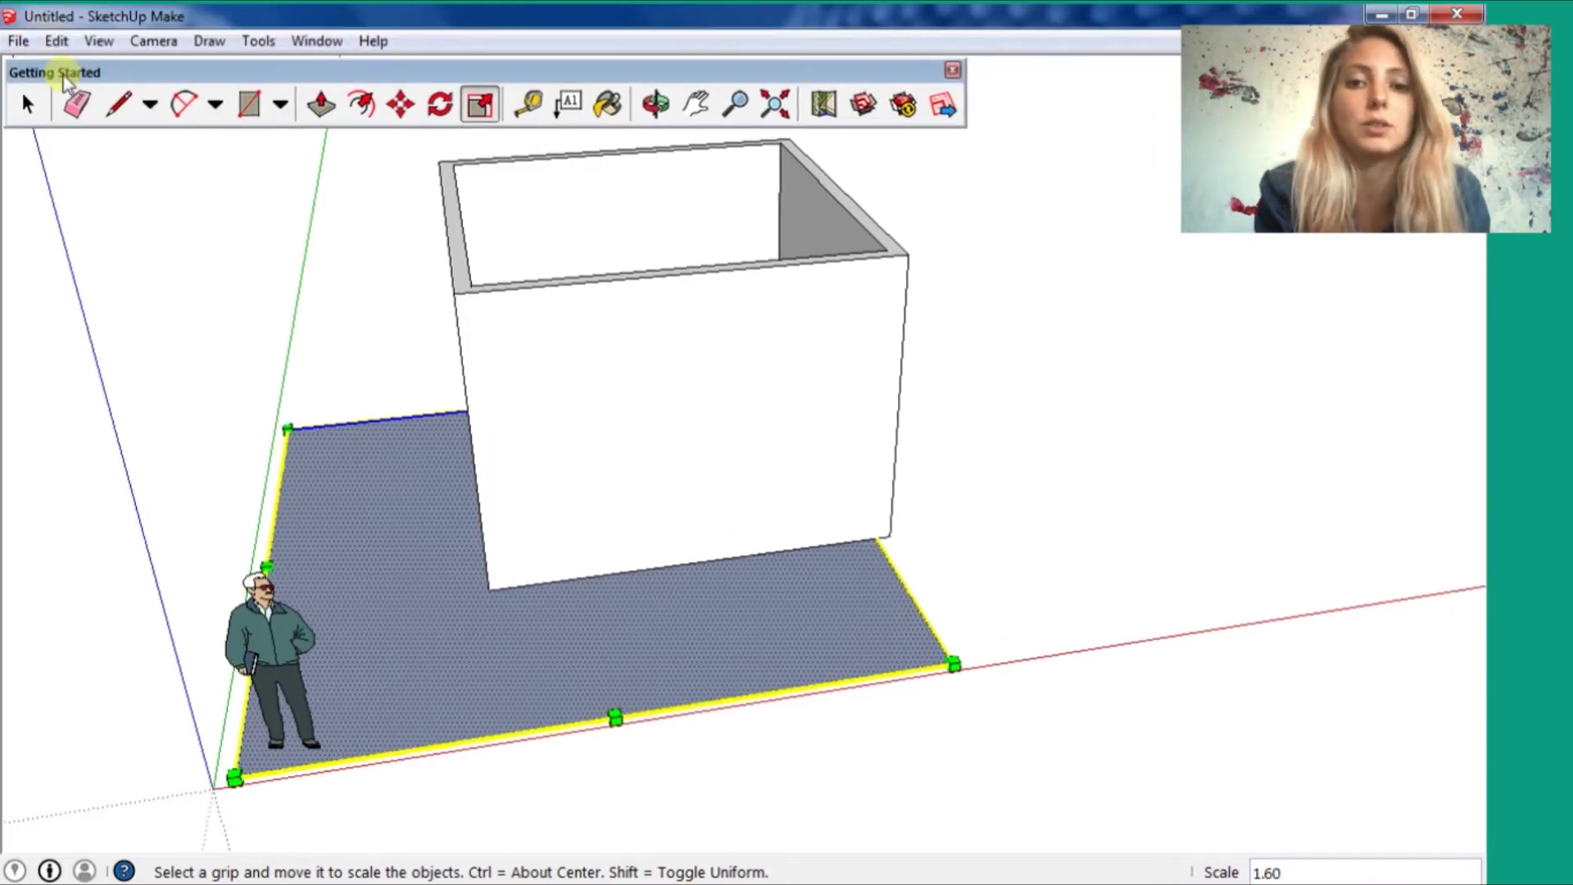
left_click(686, 459)
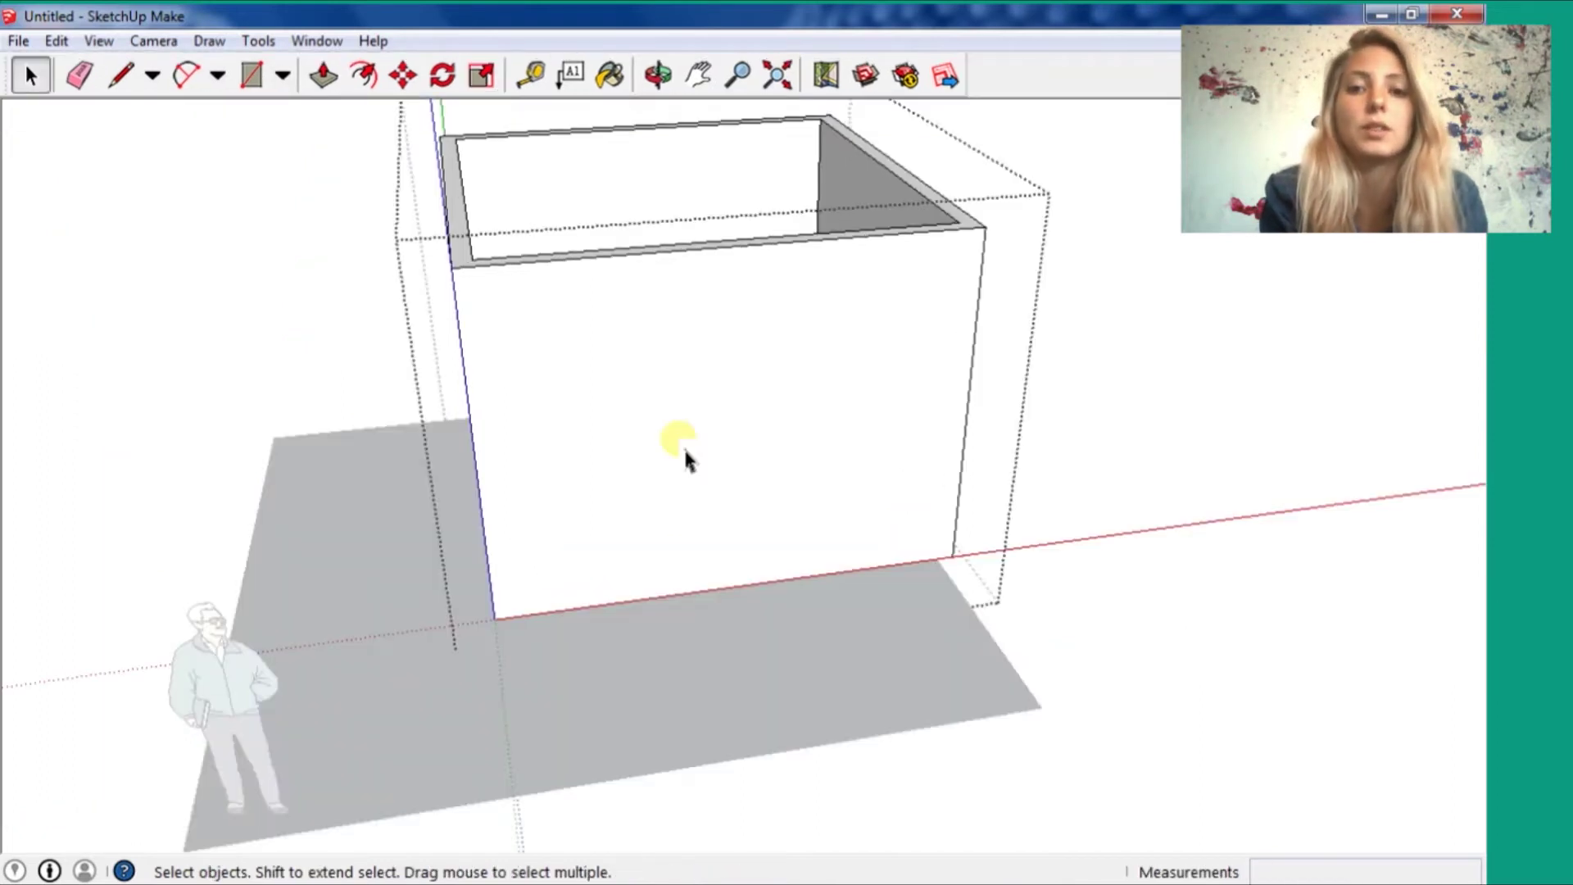
- Draw a 2.1-tall door rectangle on the front wall with the Line tool
left_click(685, 452)
left_click(153, 75)
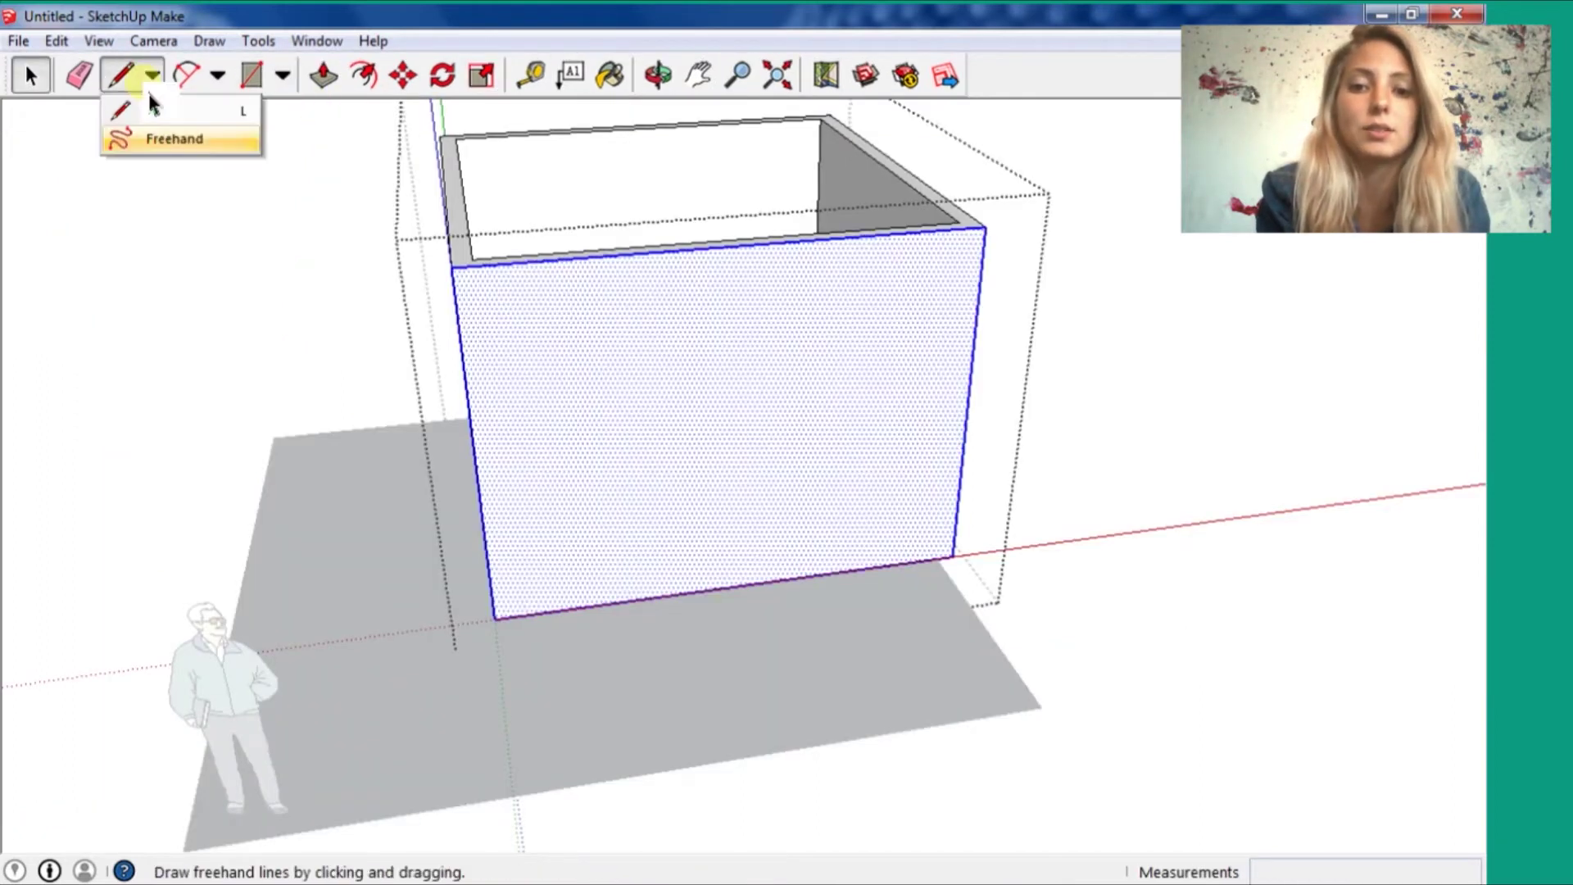
left_click(153, 108)
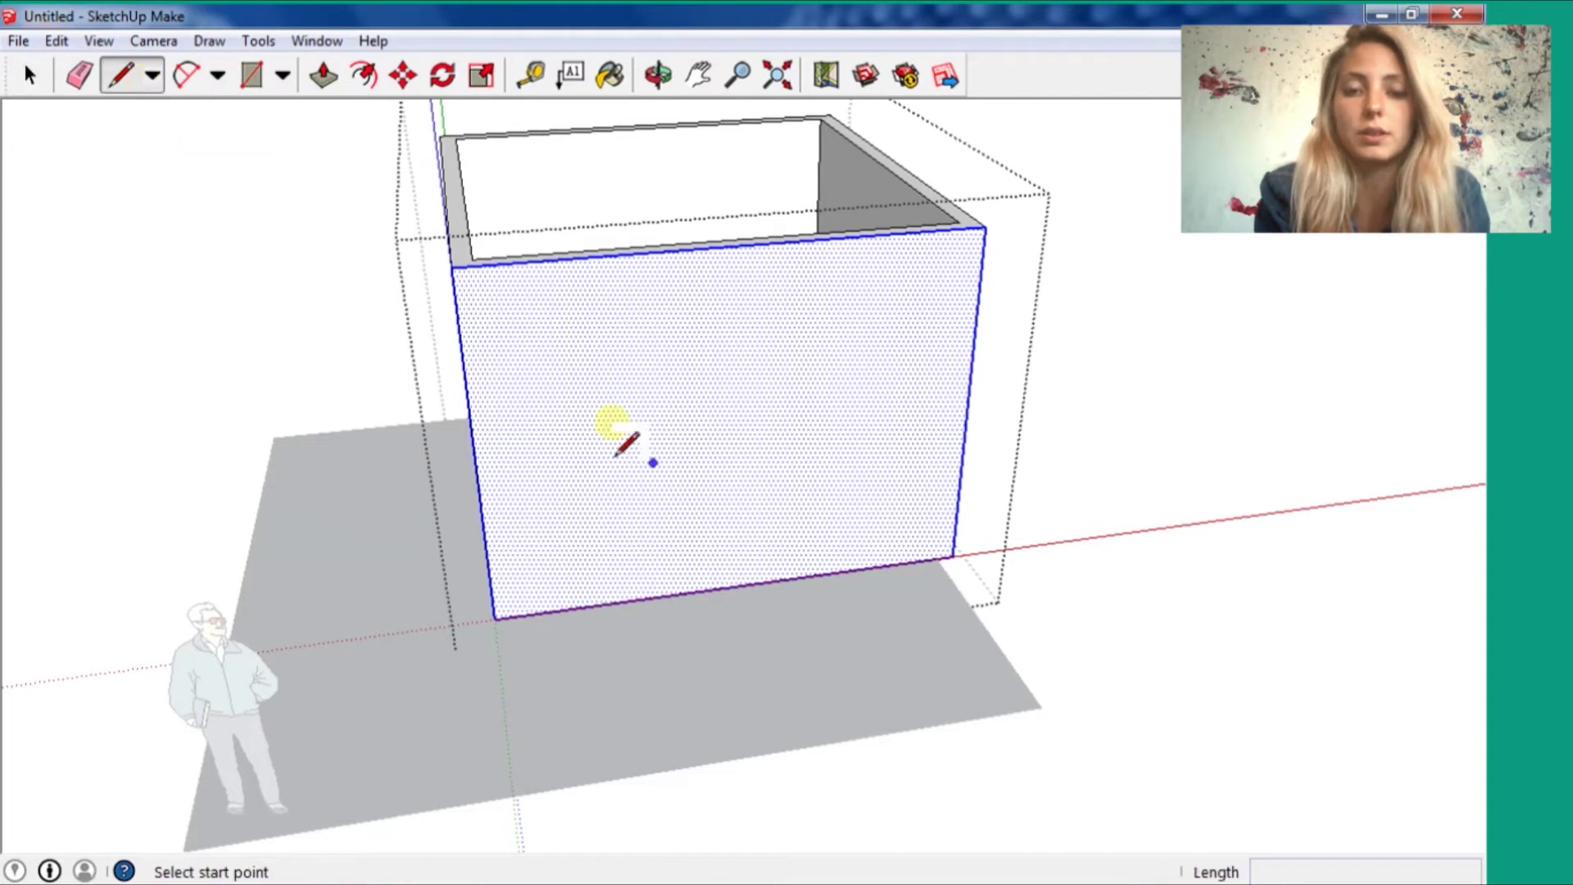
left_click(732, 586)
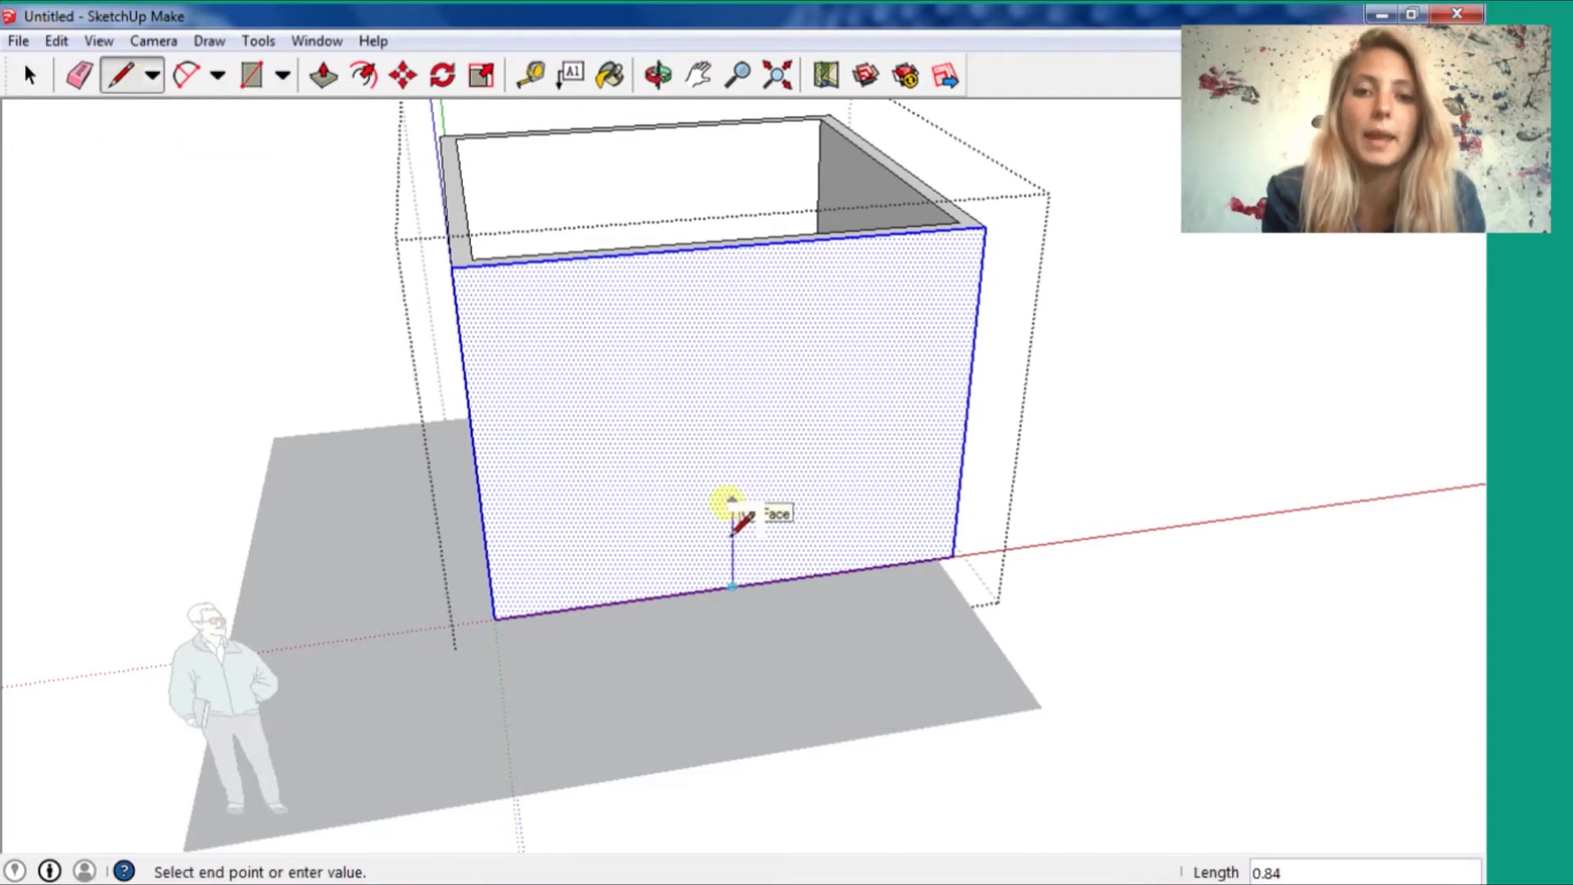
type("2.1")
key("Return")
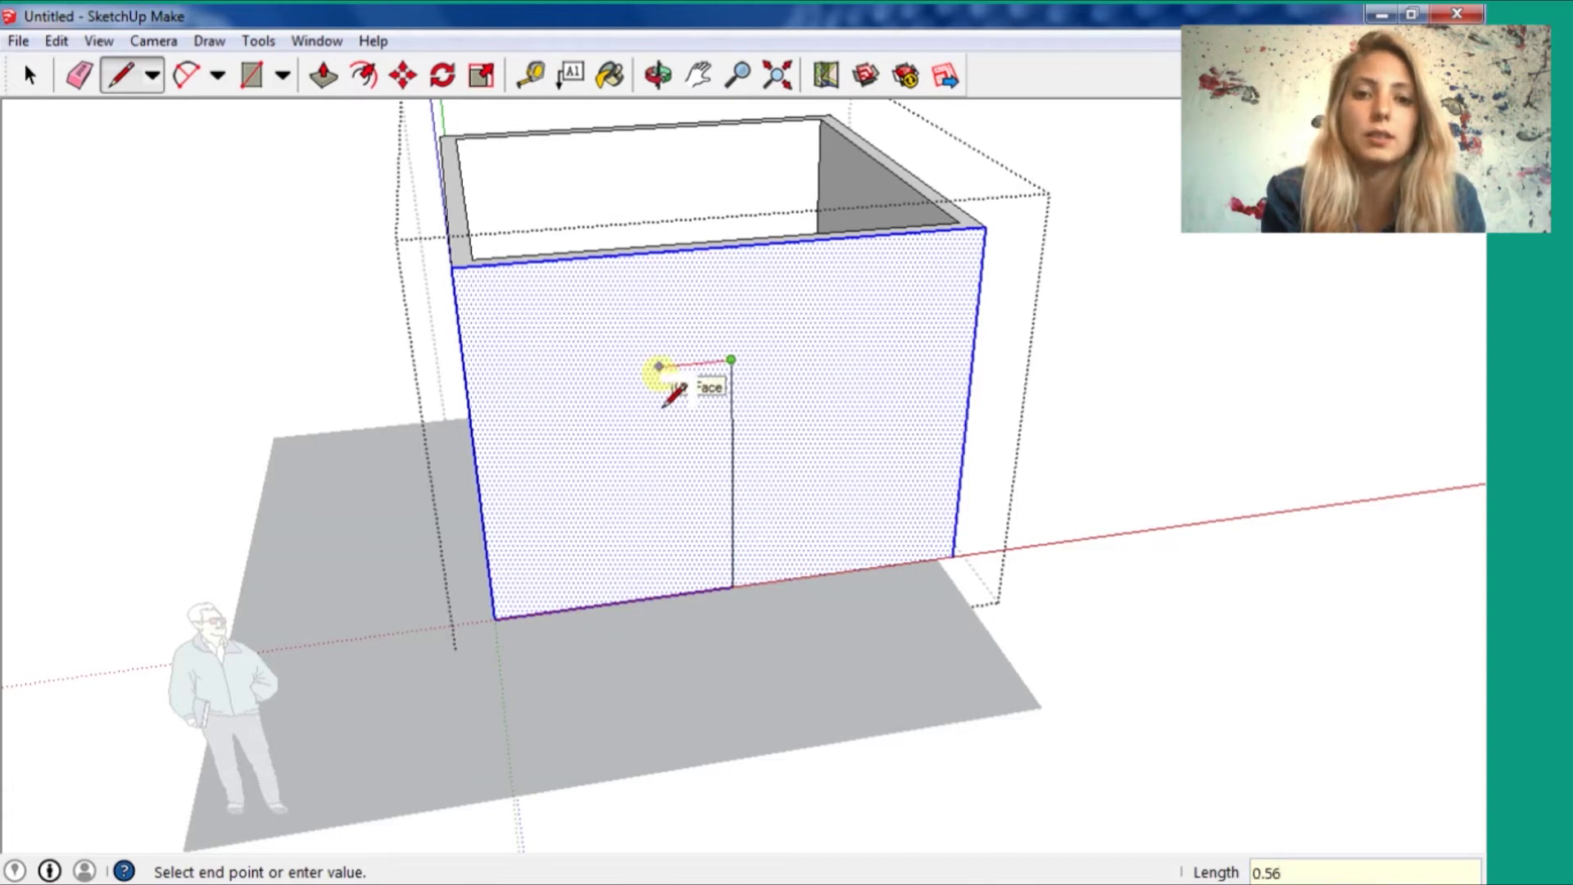
left_click(602, 372)
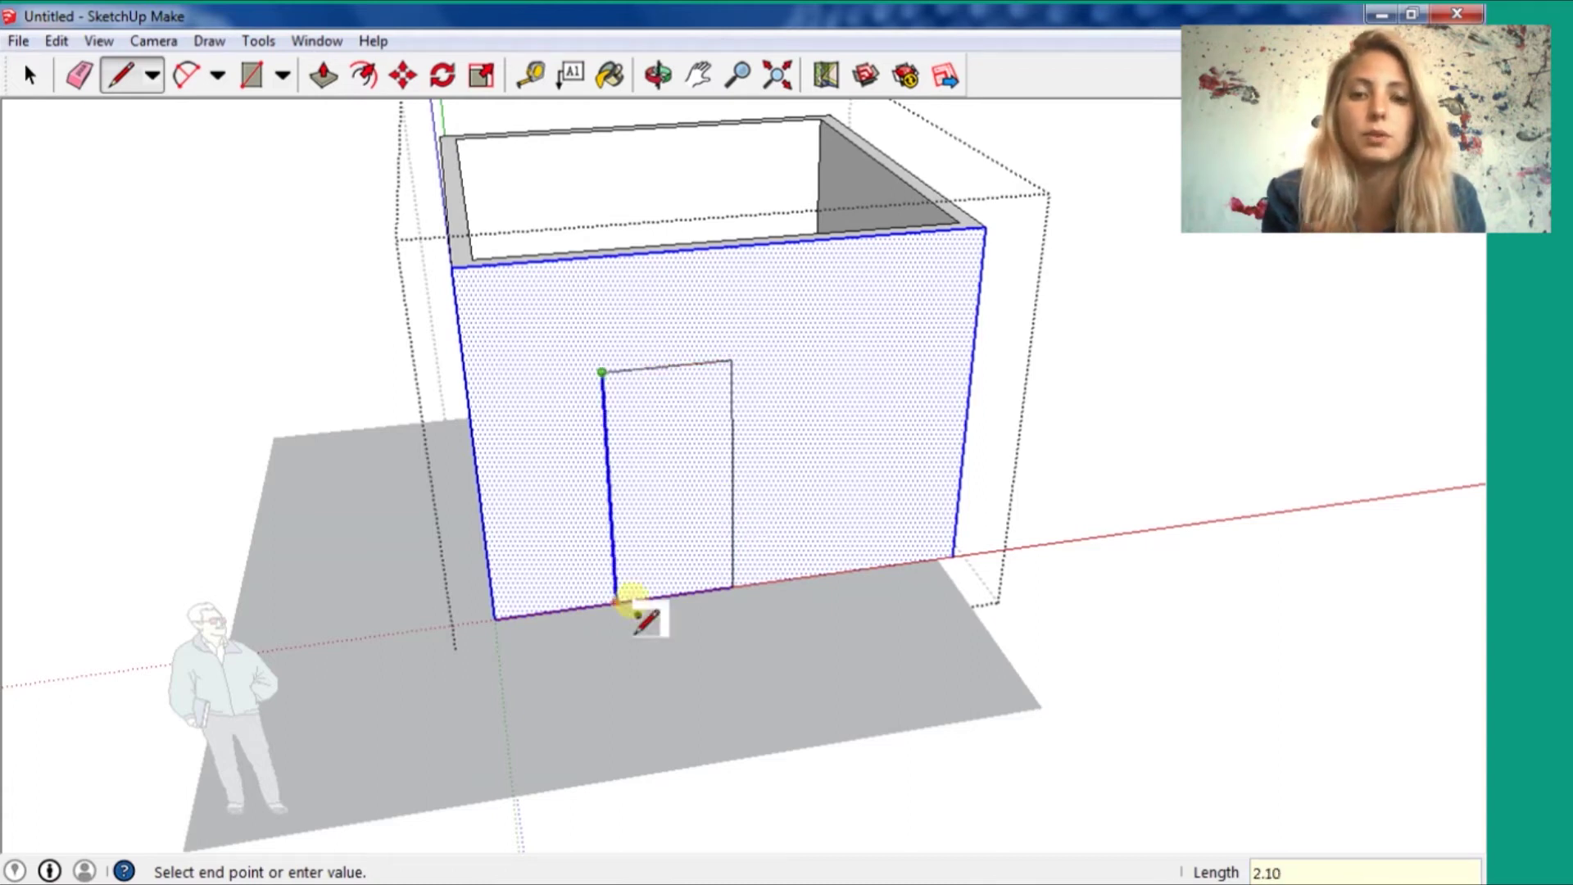
left_click(616, 602)
- Push the door face through the wall to open the doorway
key("p")
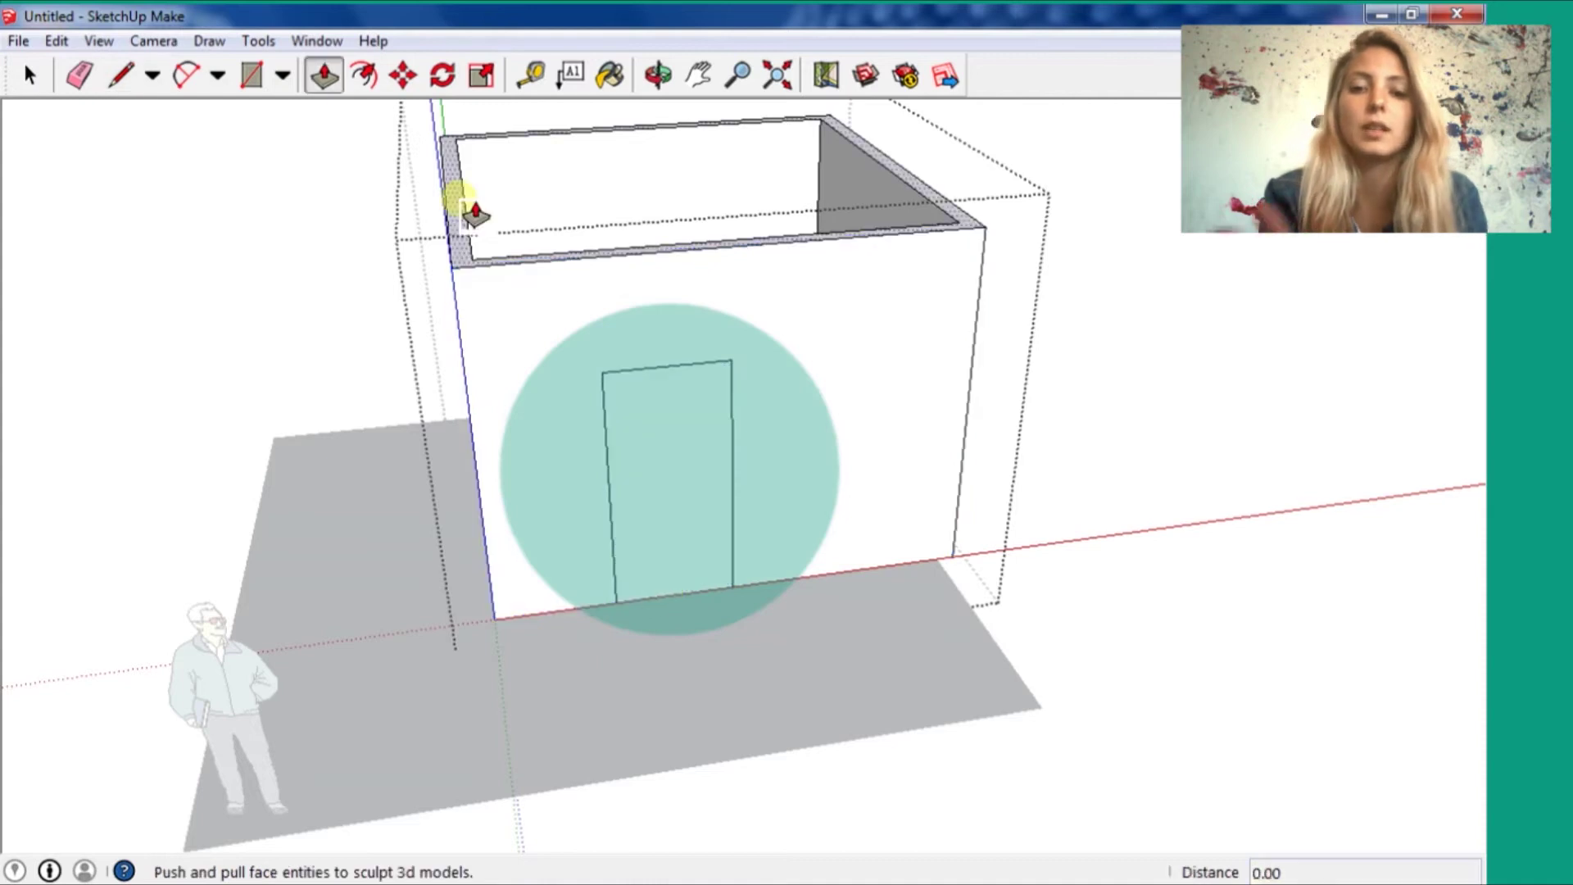
left_click(696, 507)
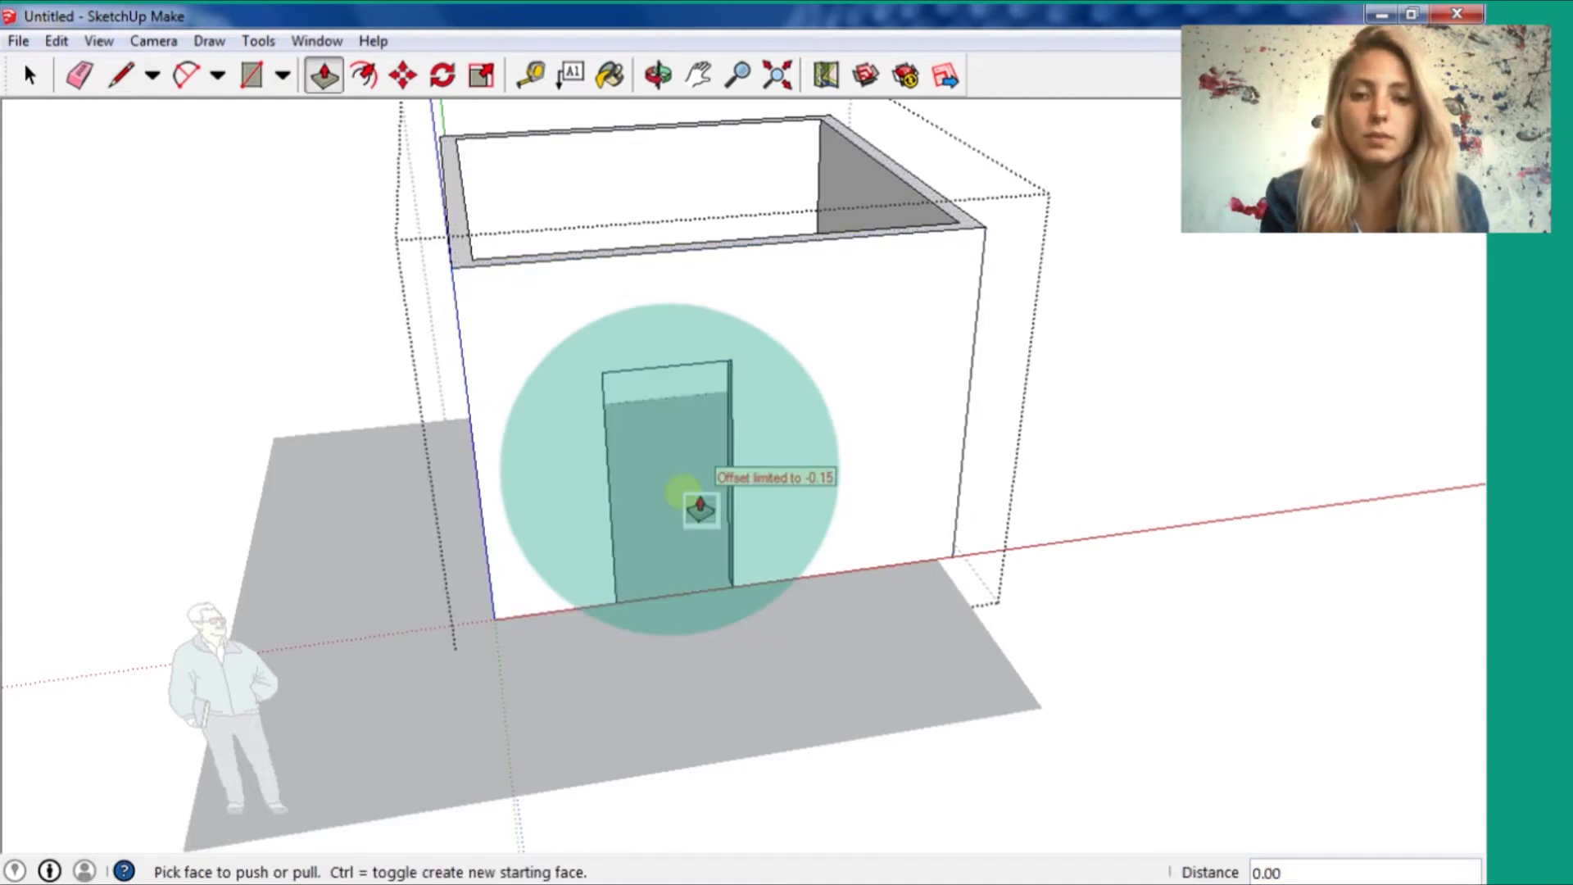
left_click(689, 498)
scroll(688, 498, "up", 3)
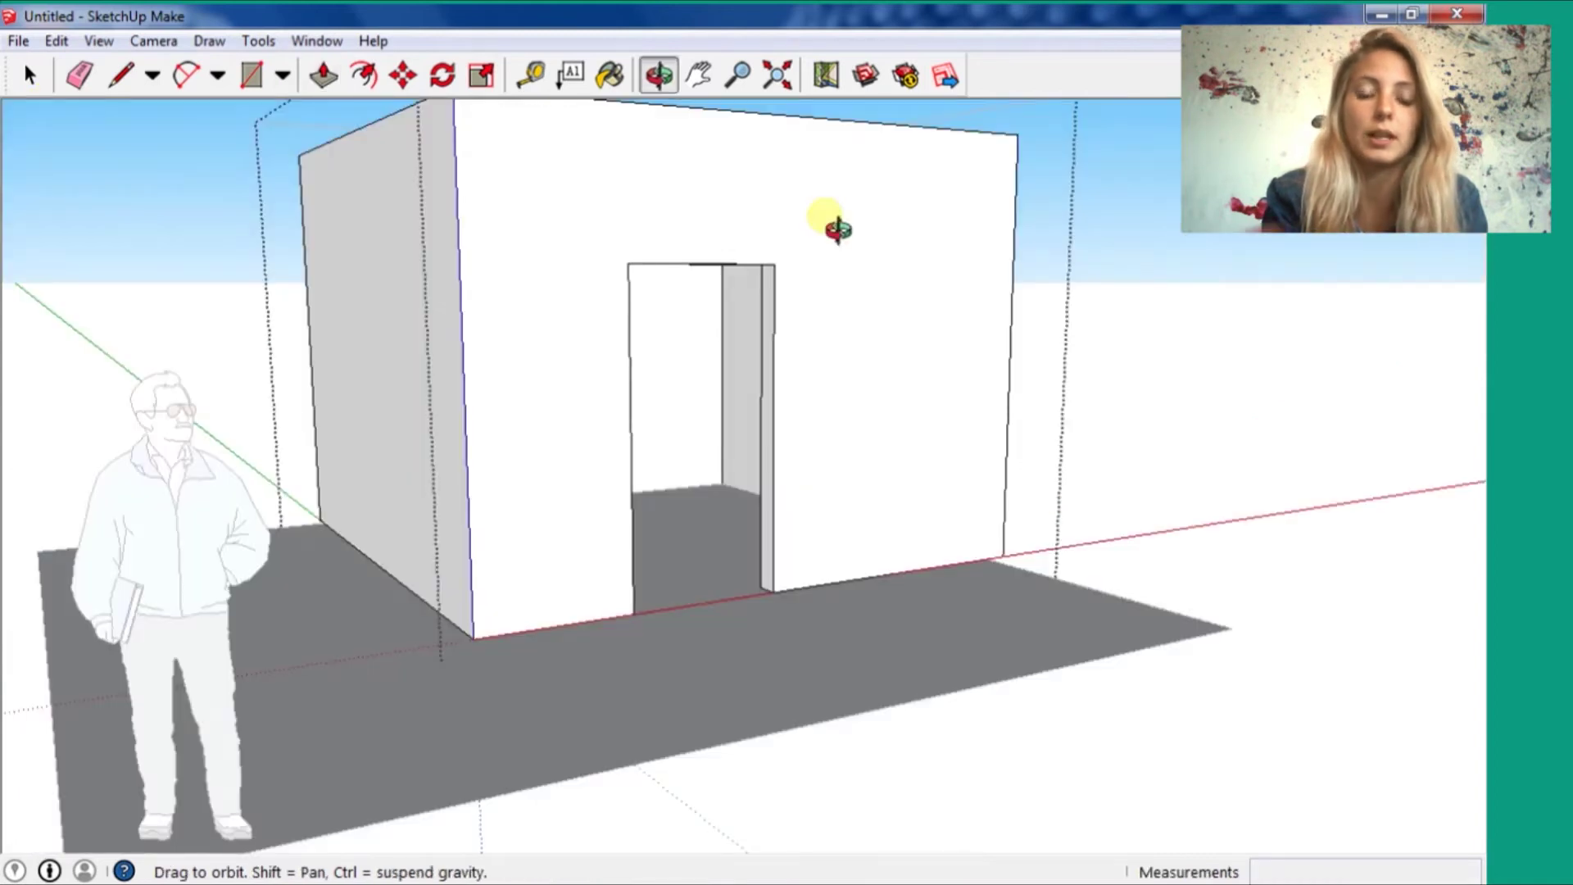
- Cap the box with a 4 by 4 rectangle and offset it 0.7 outward
left_click_drag(837, 229, 747, 401)
key("space")
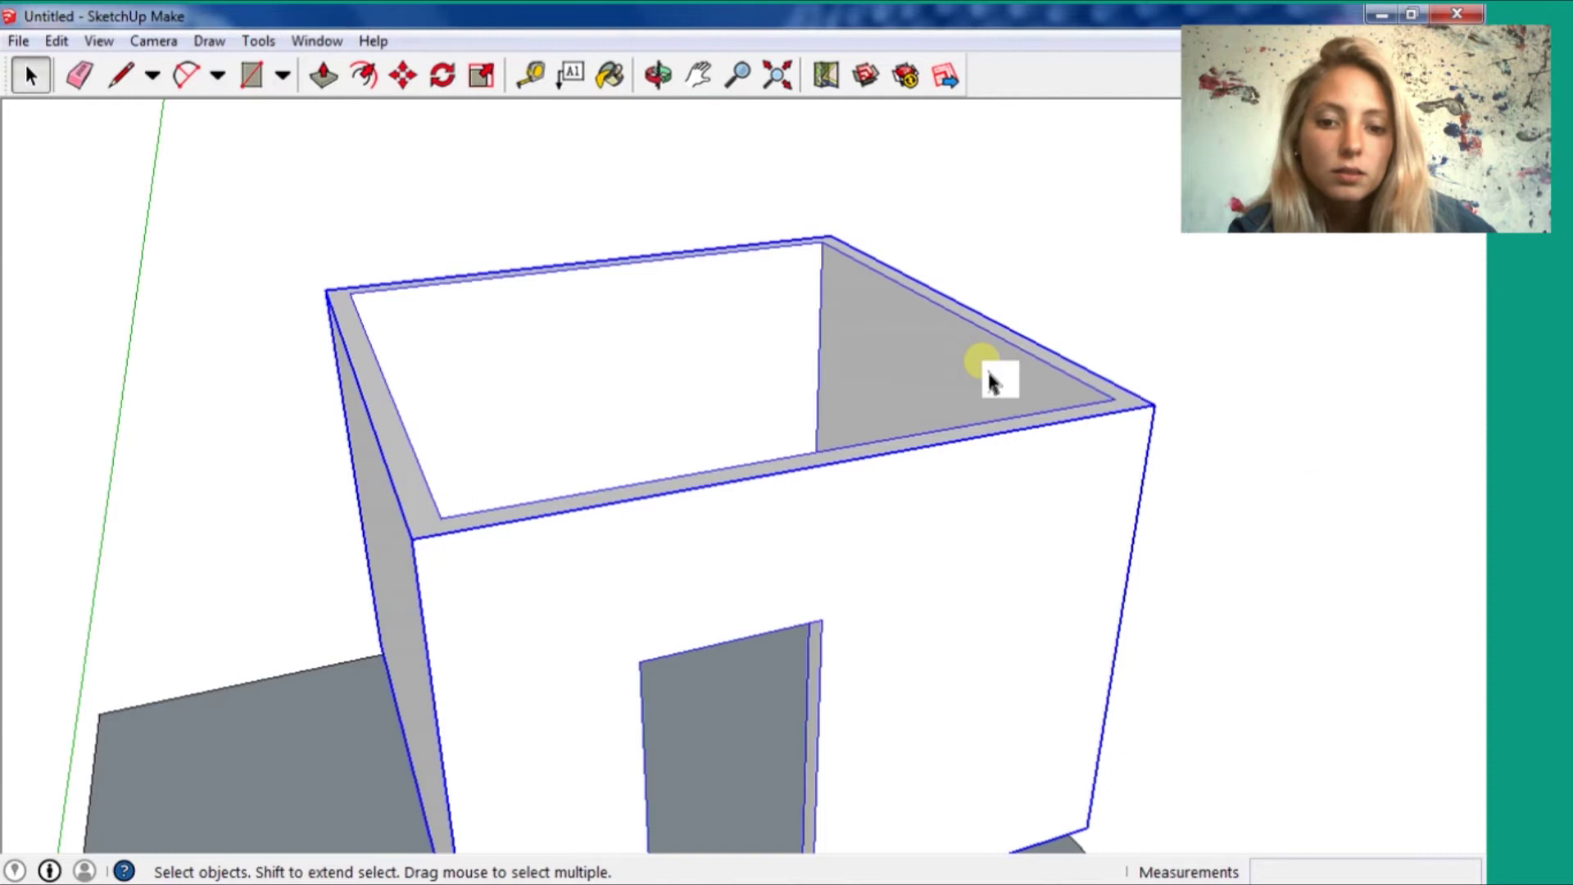
key("r")
left_click(326, 290)
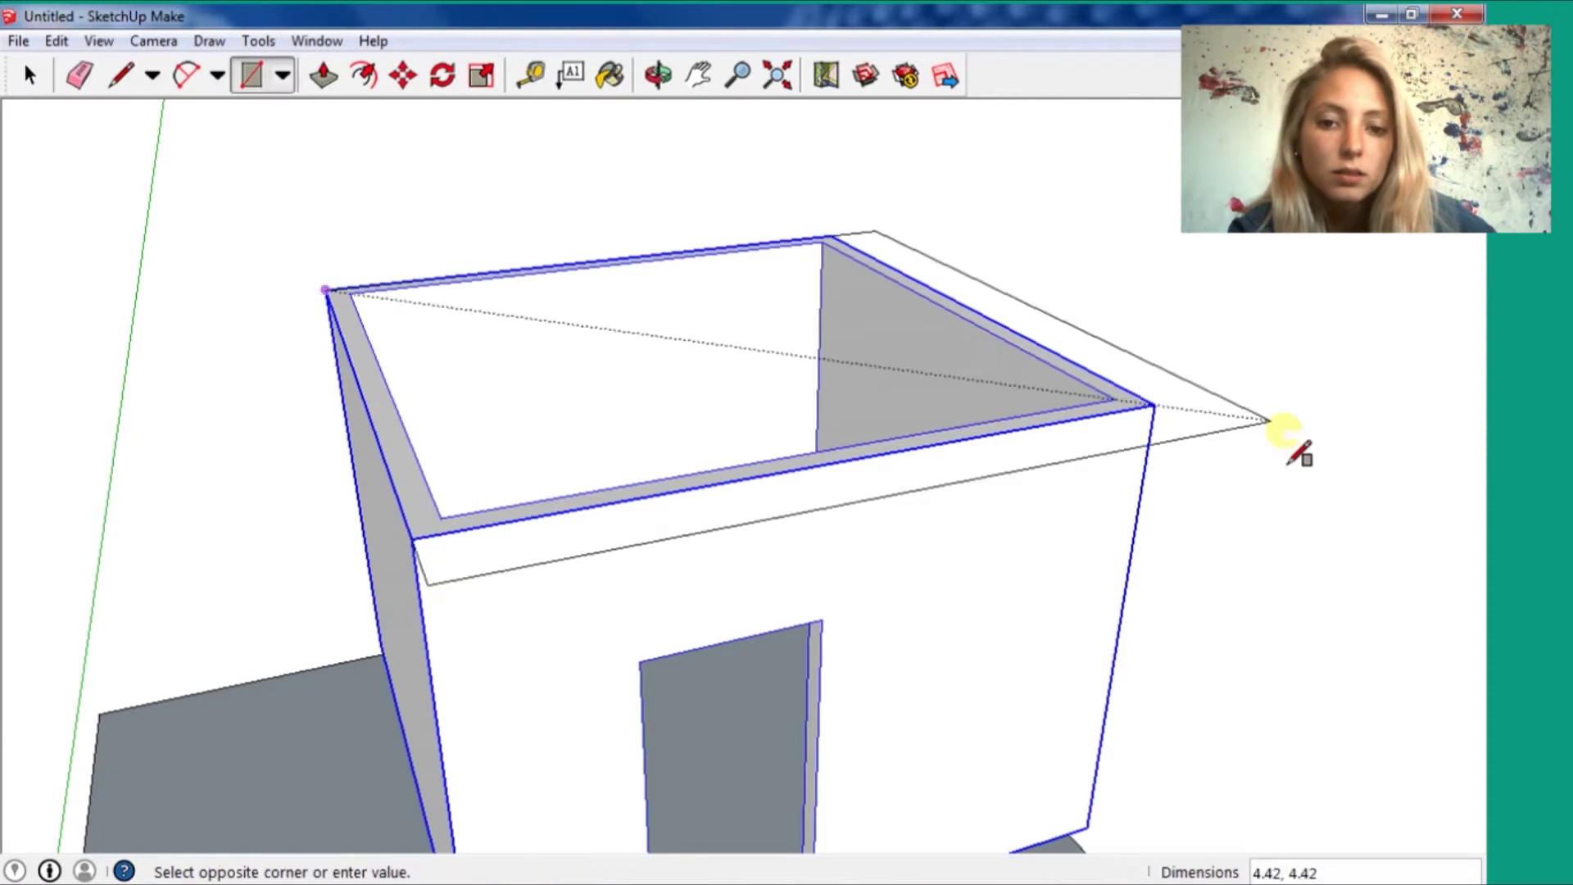
left_click(1153, 405)
left_click(363, 74)
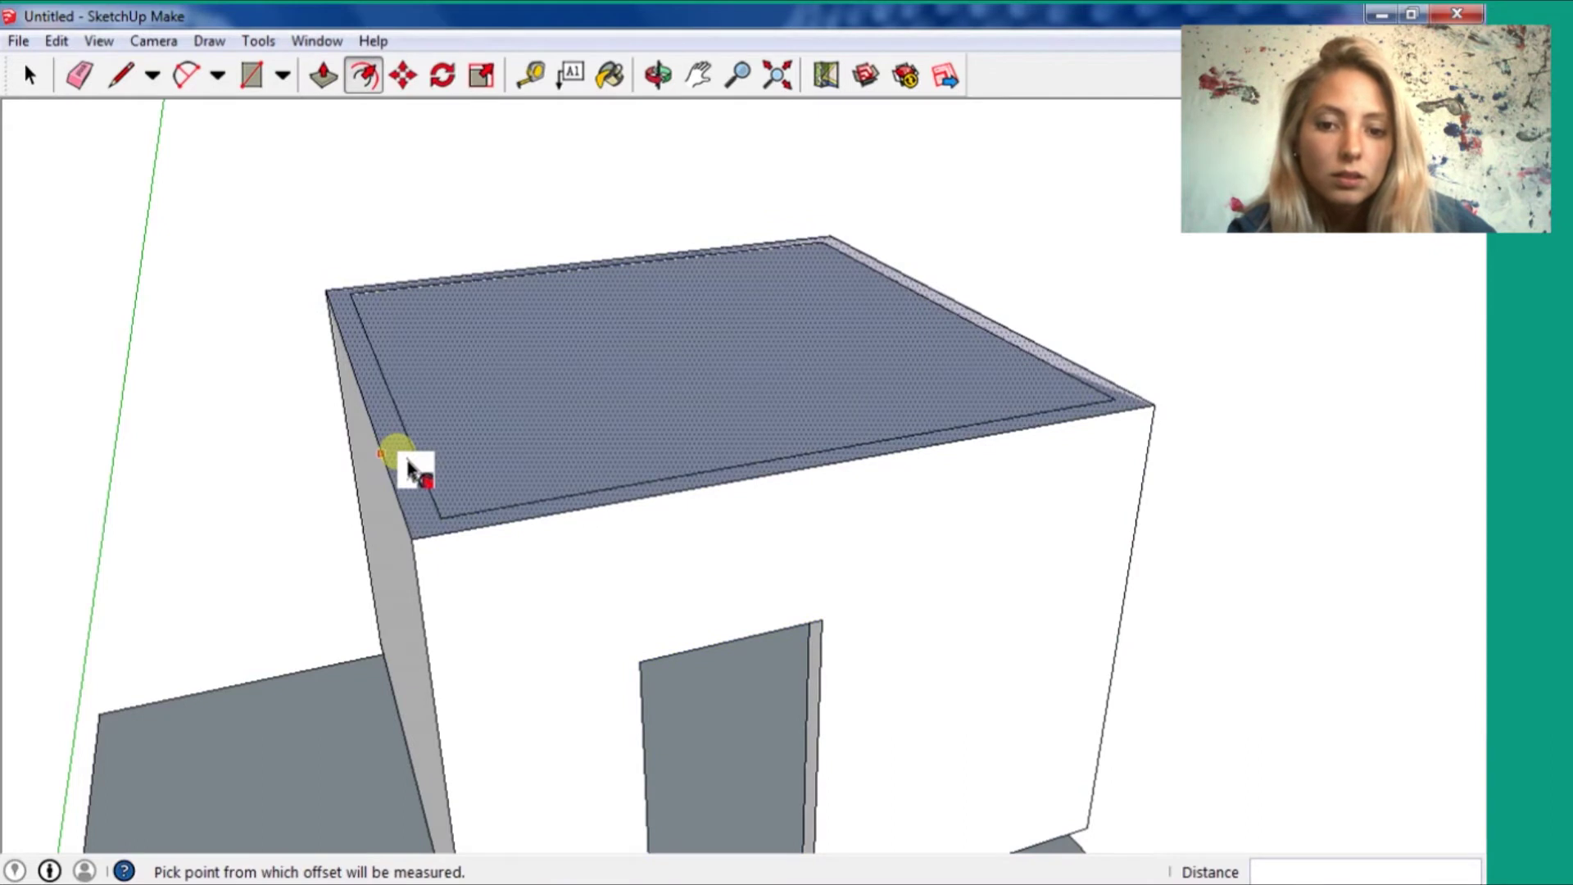
left_click(408, 461)
type(".7")
key("Return")
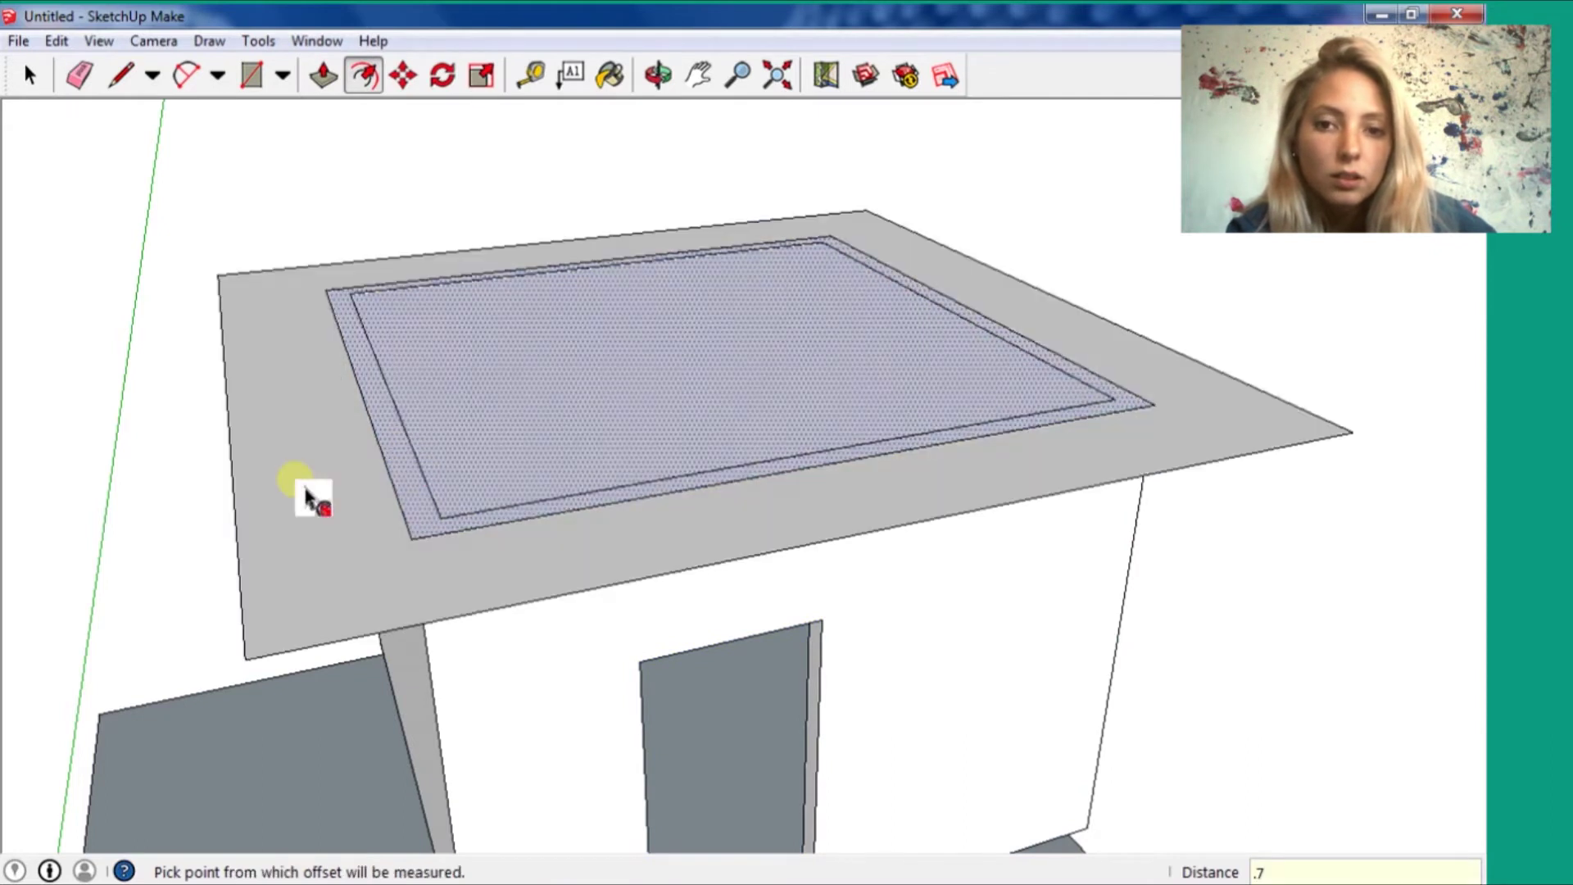
- Raise the outer overhang ring 0.1 to form the roof slab
key("p")
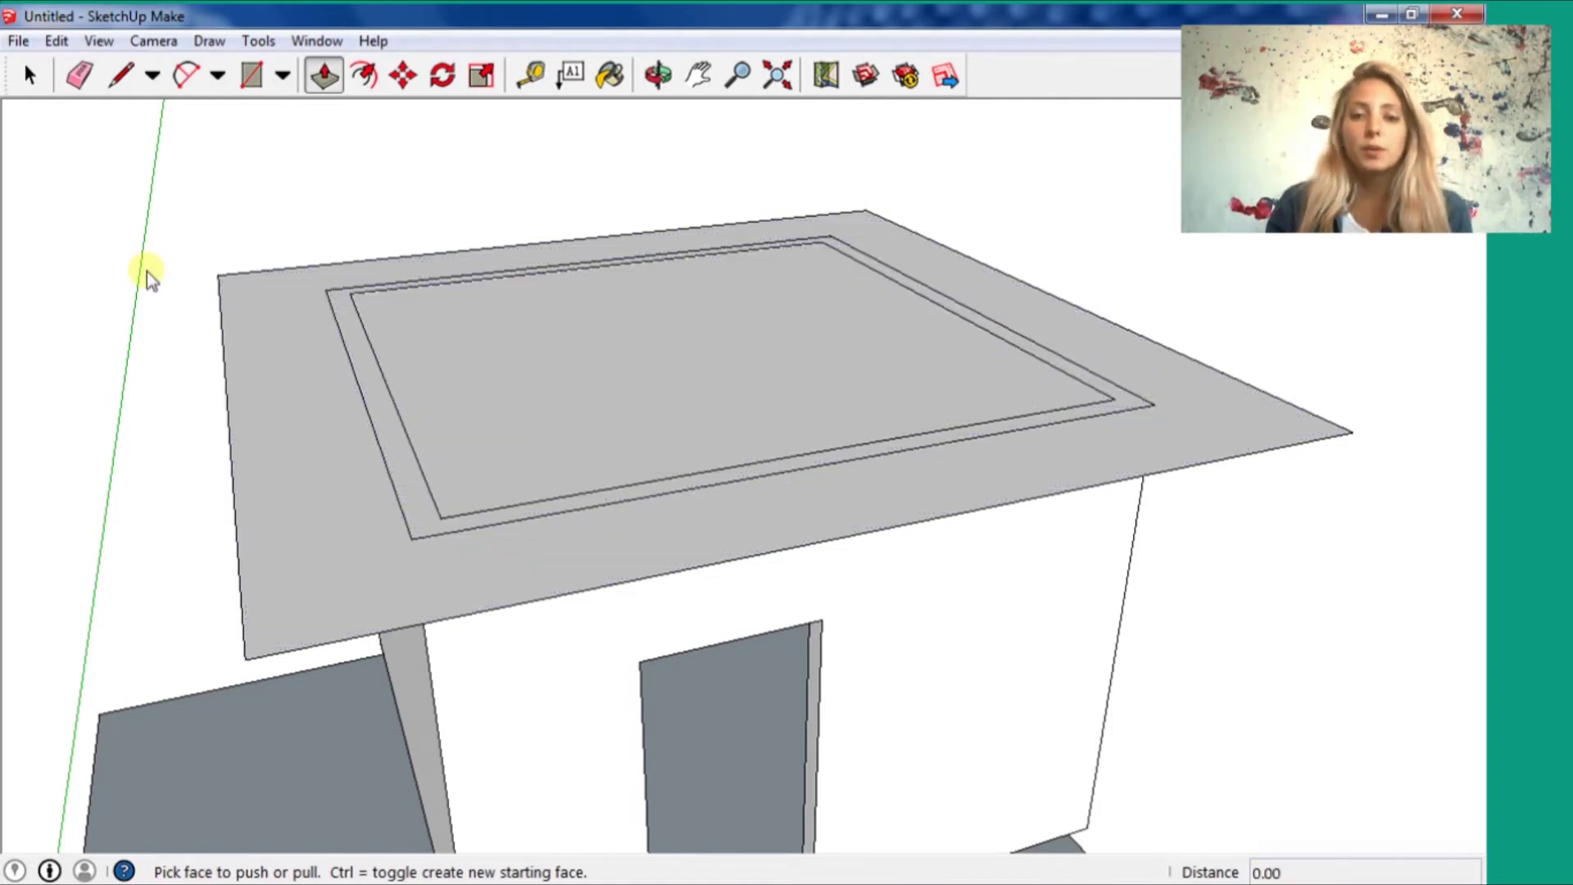
key("space")
double_click(330, 461)
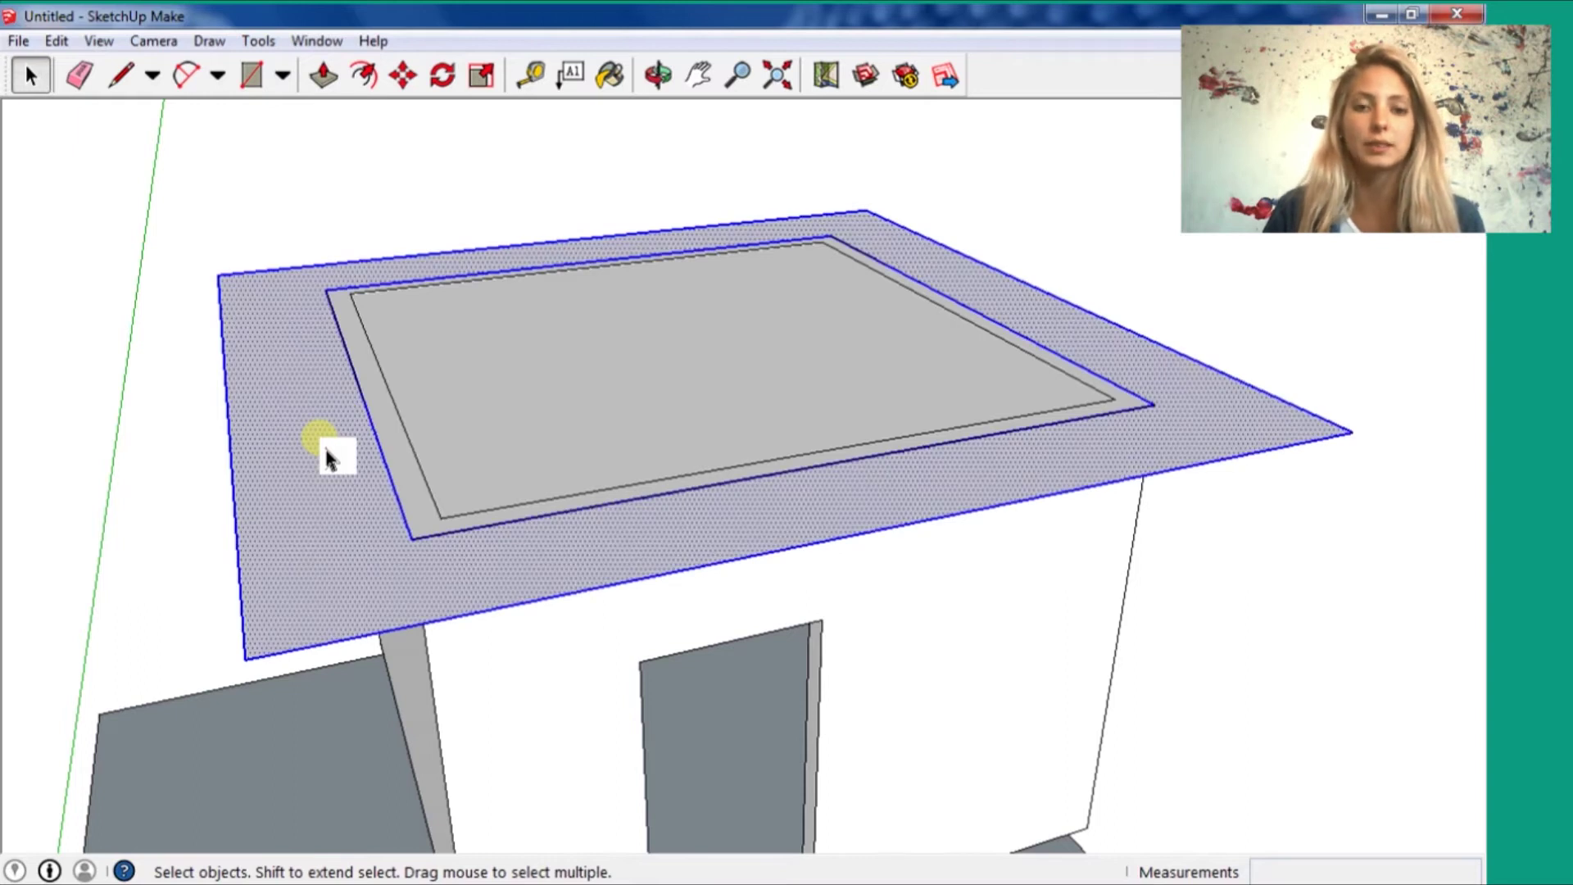
left_click(324, 76)
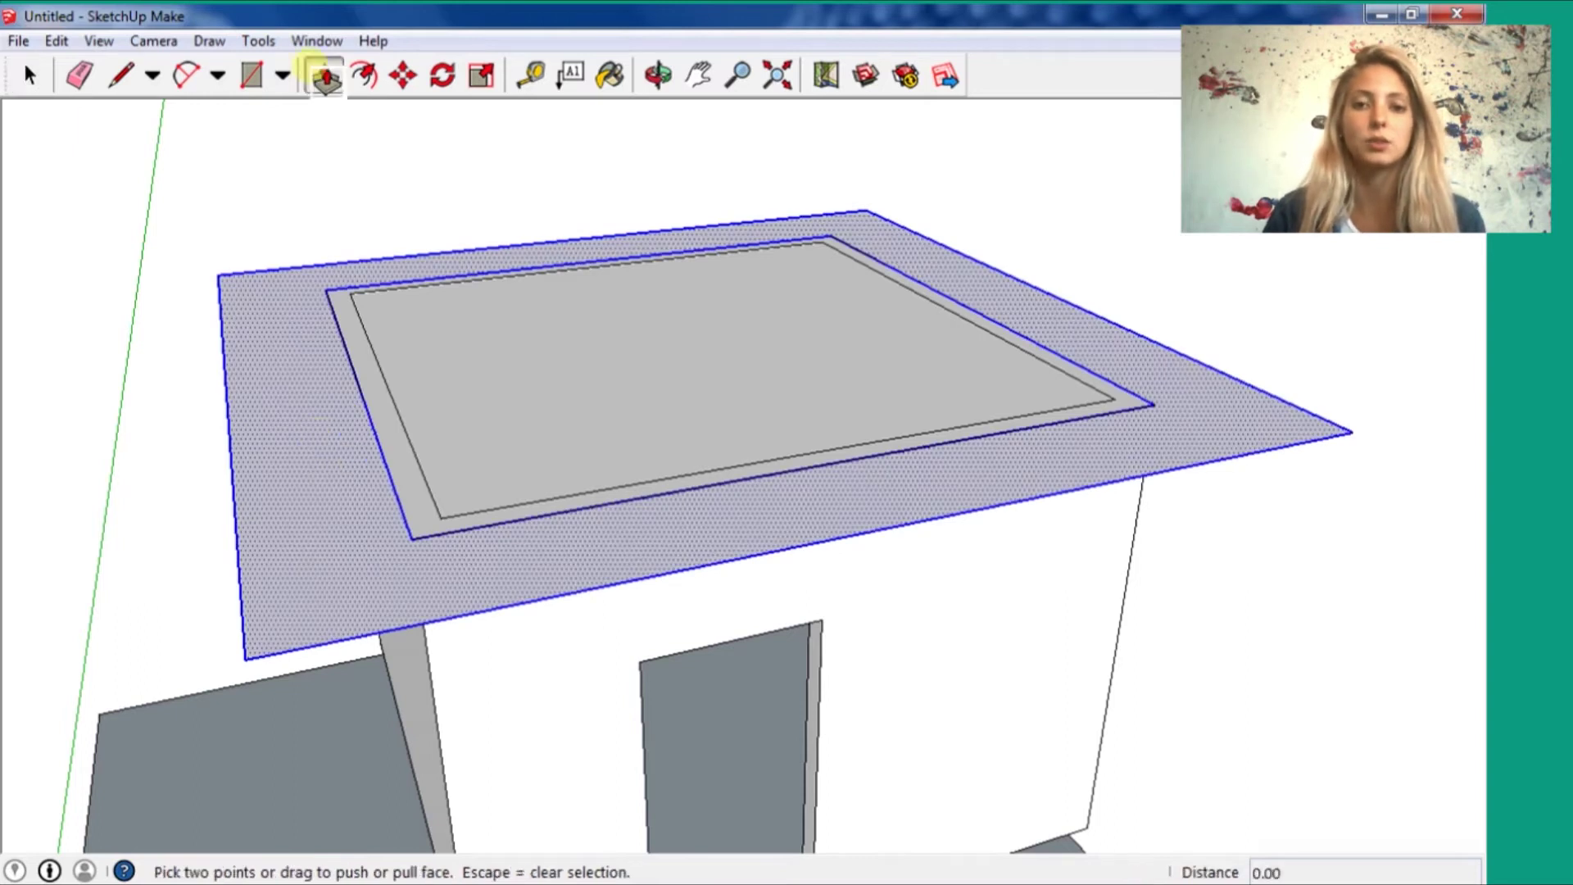
left_click(336, 418)
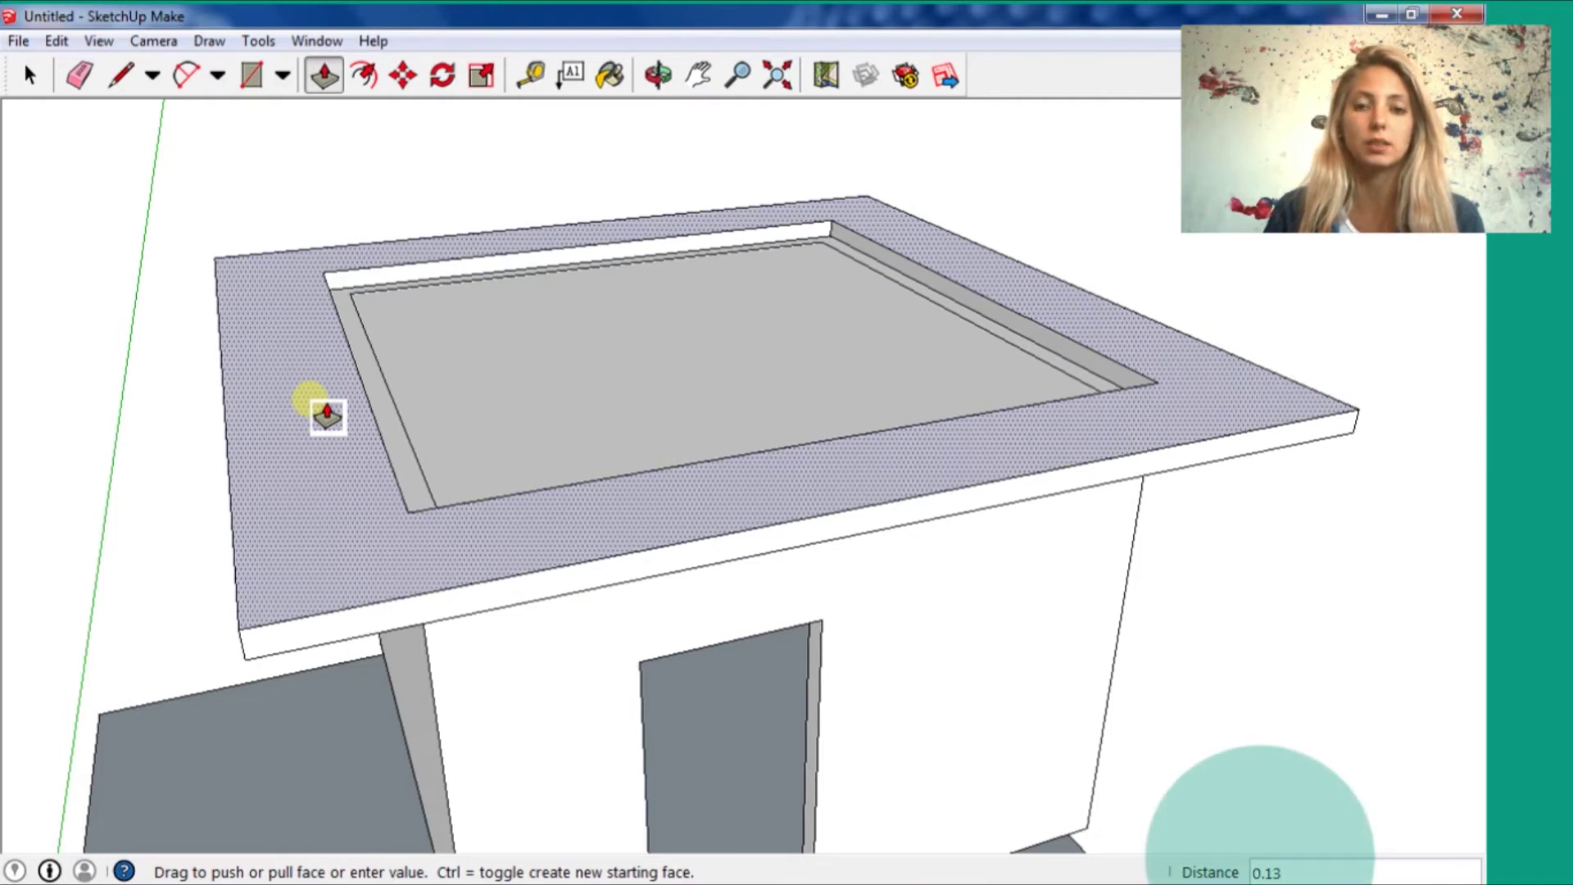
type(".1")
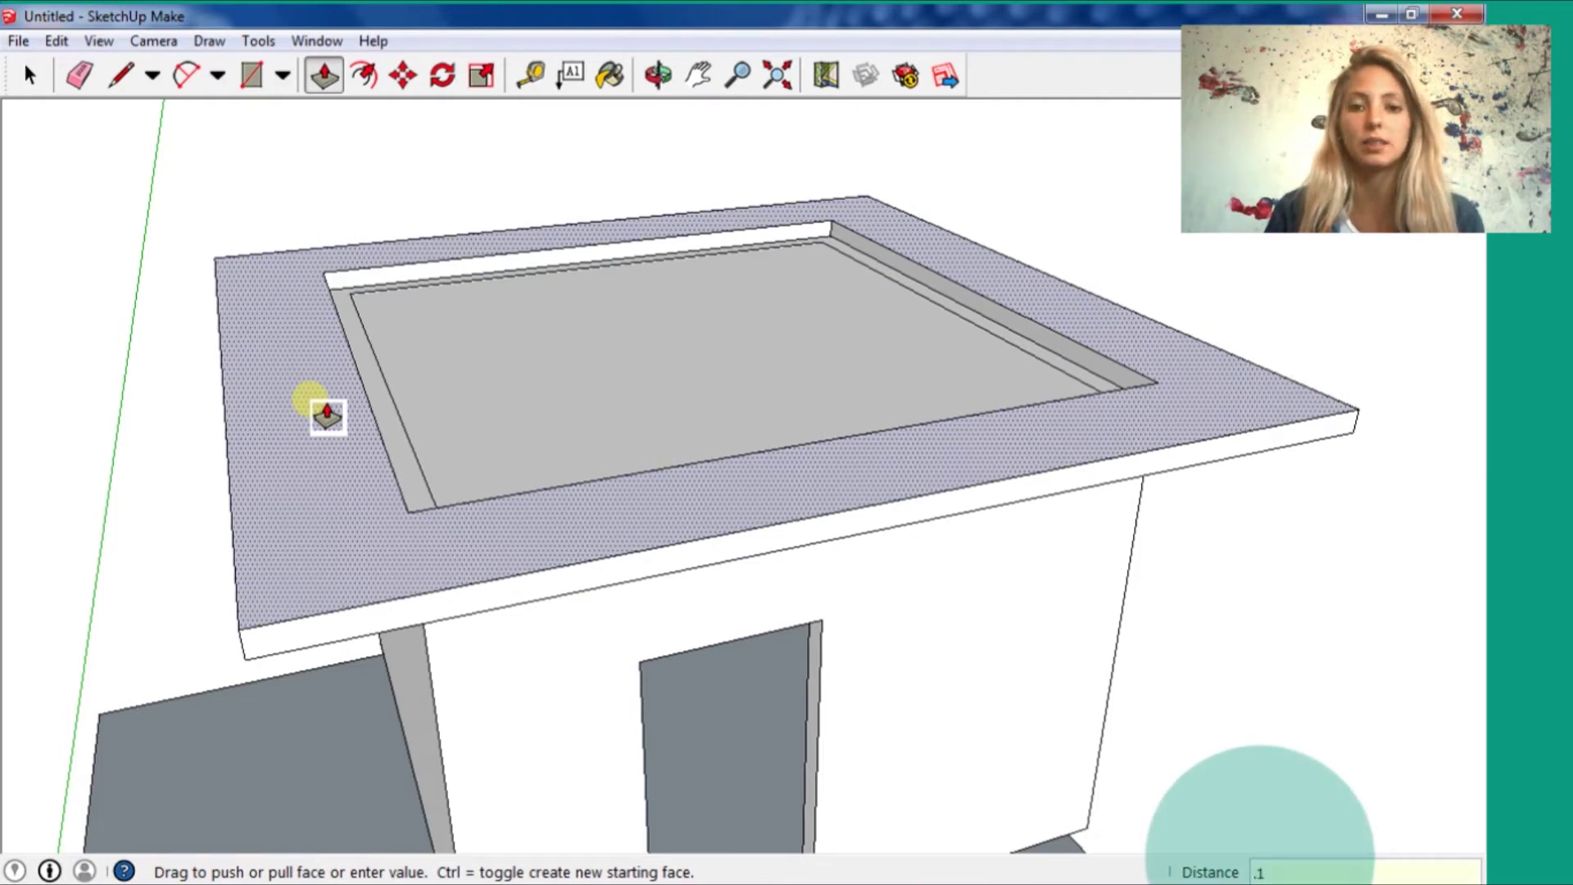
middle_click_drag(327, 416, 638, 369)
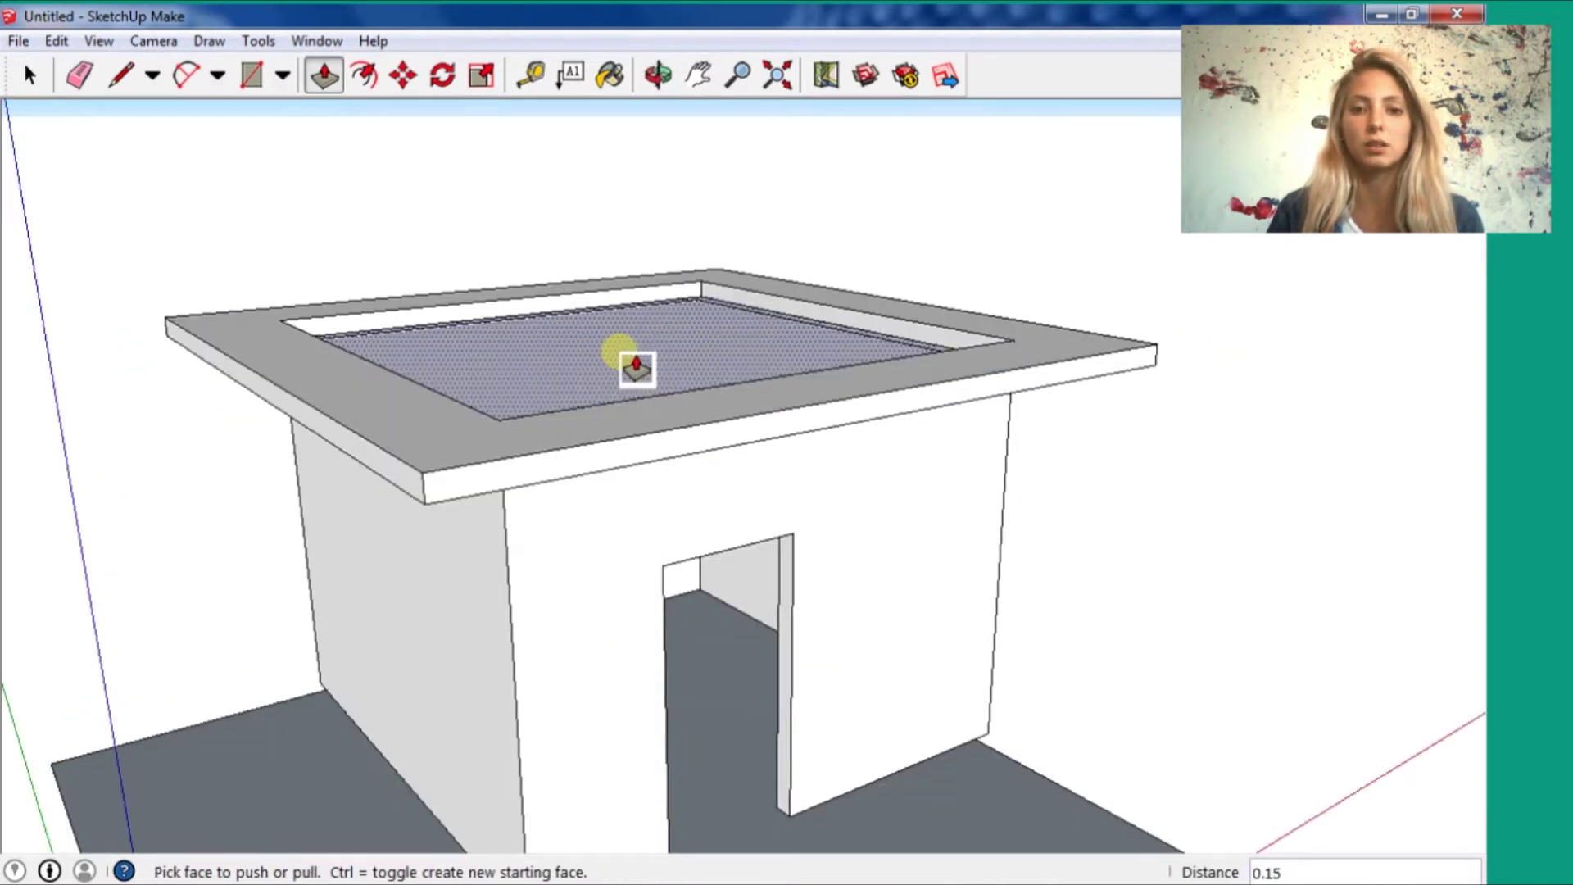
key("ctrl+z")
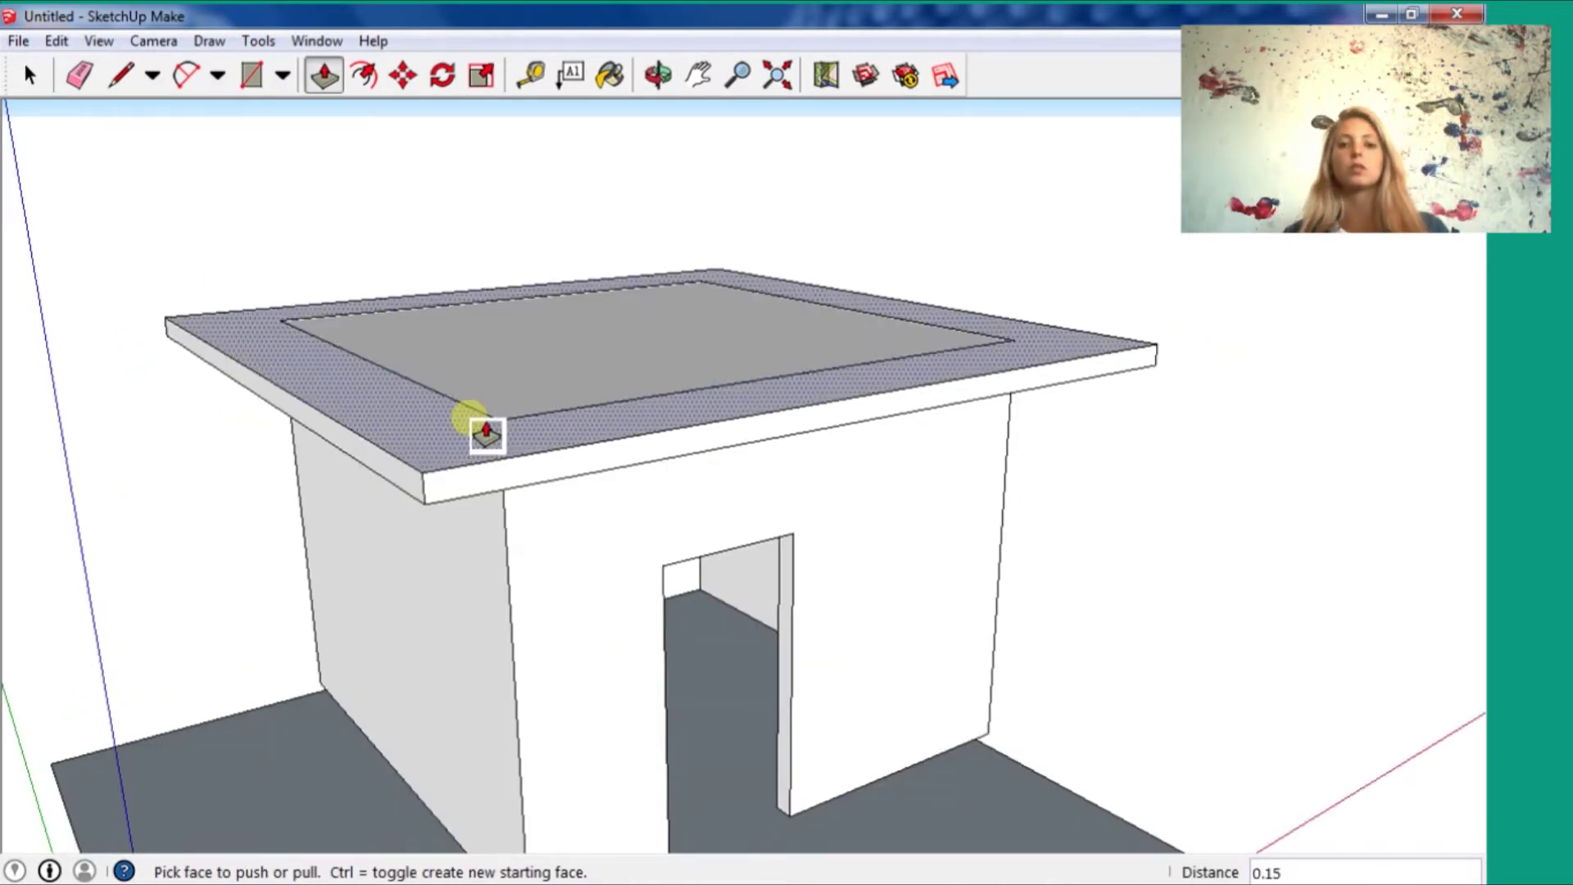
middle_click_drag(487, 432, 502, 482)
- Delete the inner outline's left, front and right edges from the roof top
left_click(662, 410)
scroll(659, 415, "up", 2)
left_click(502, 481)
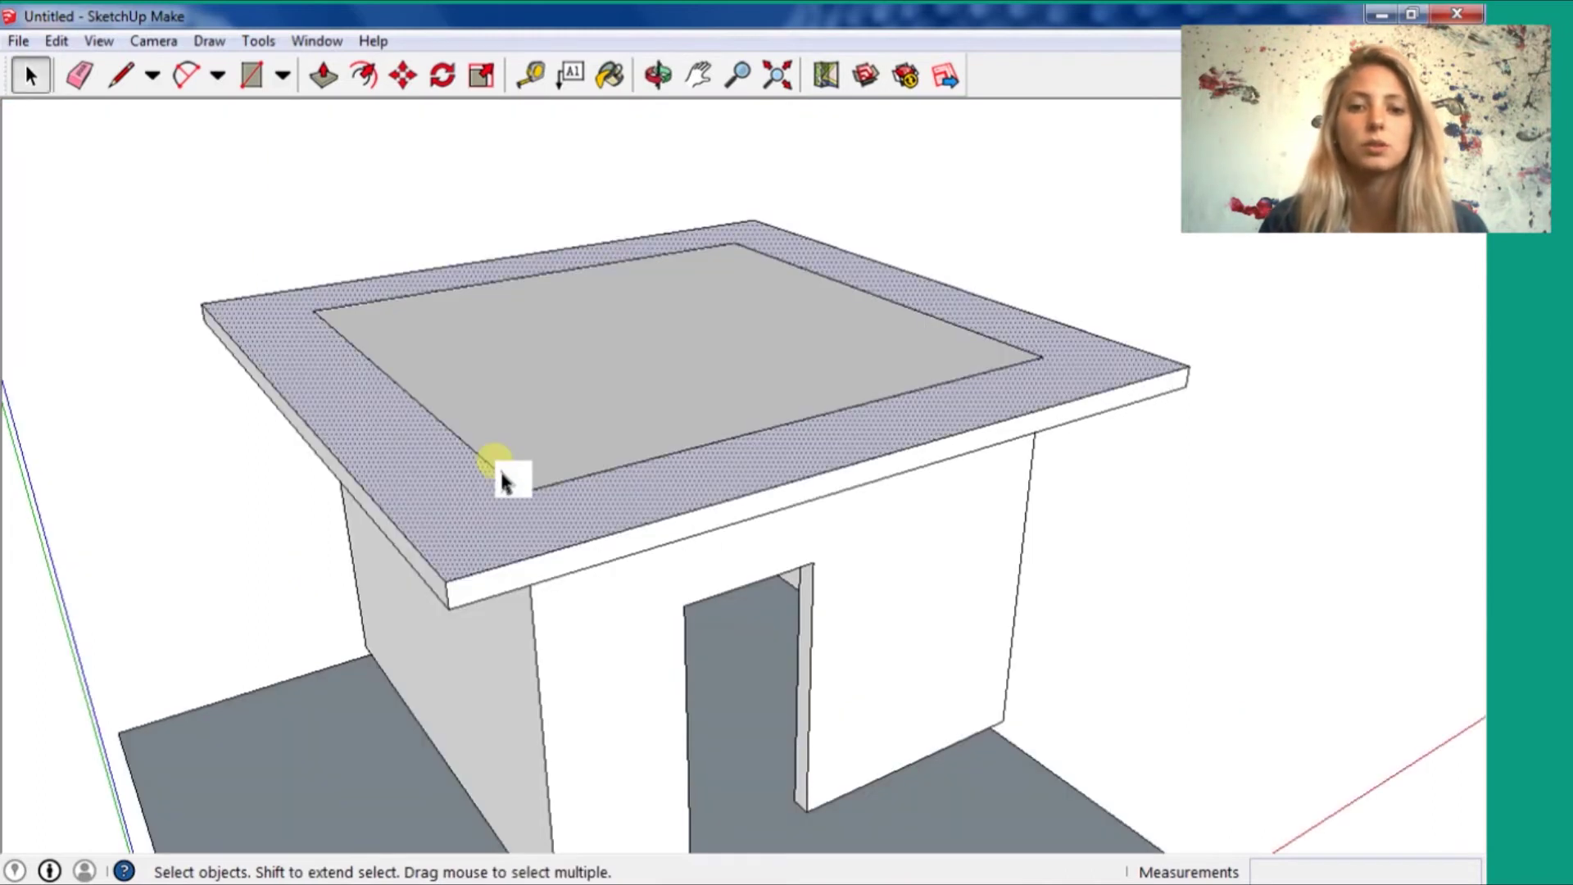
left_click(495, 476)
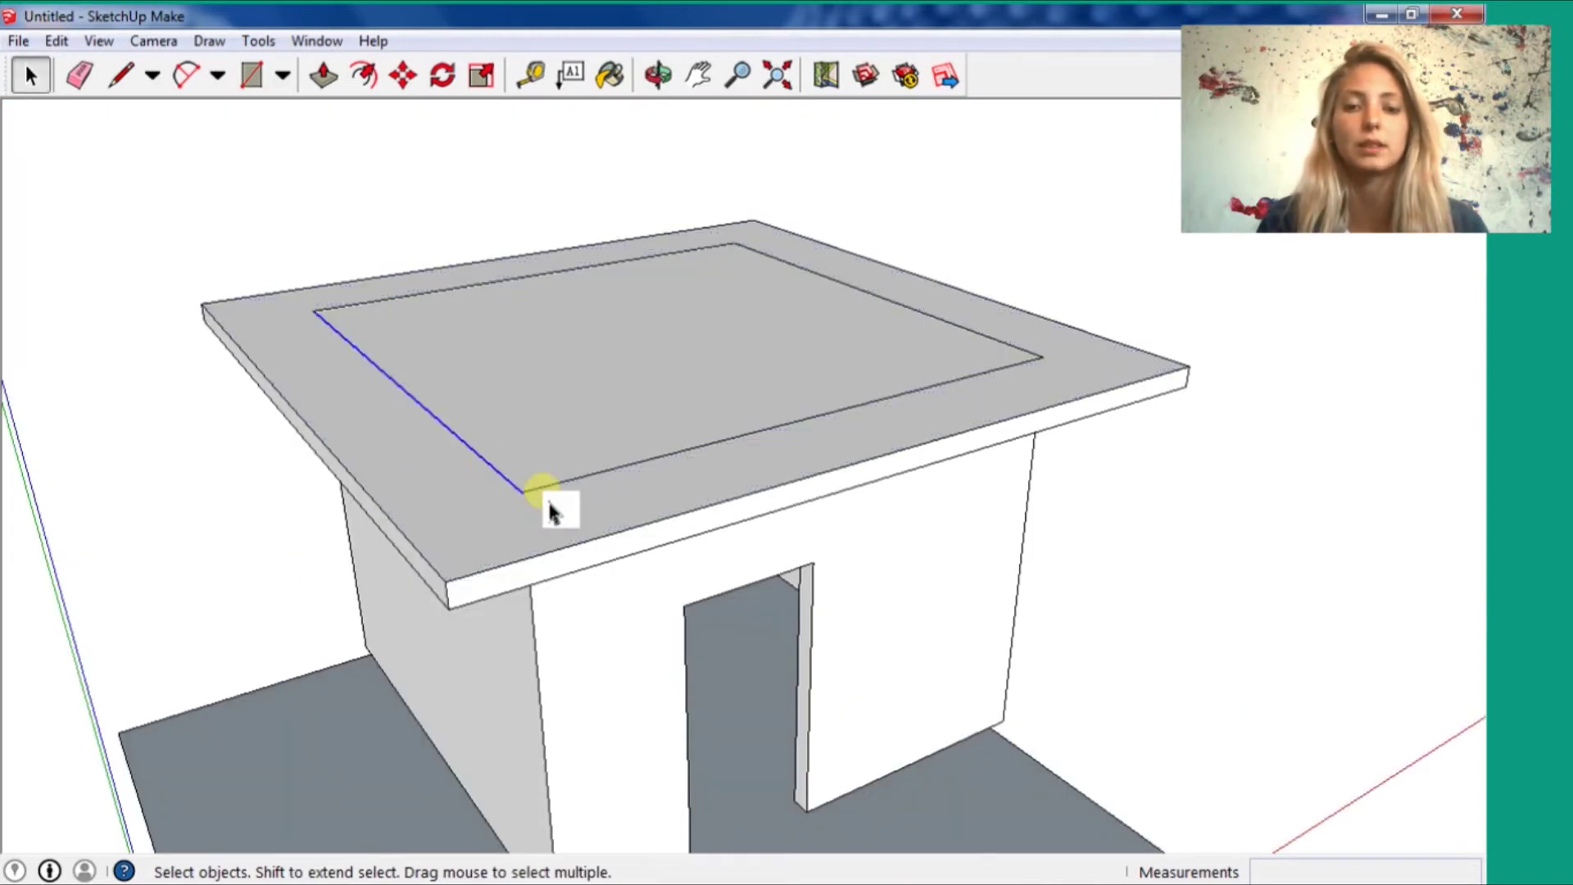
key("Delete")
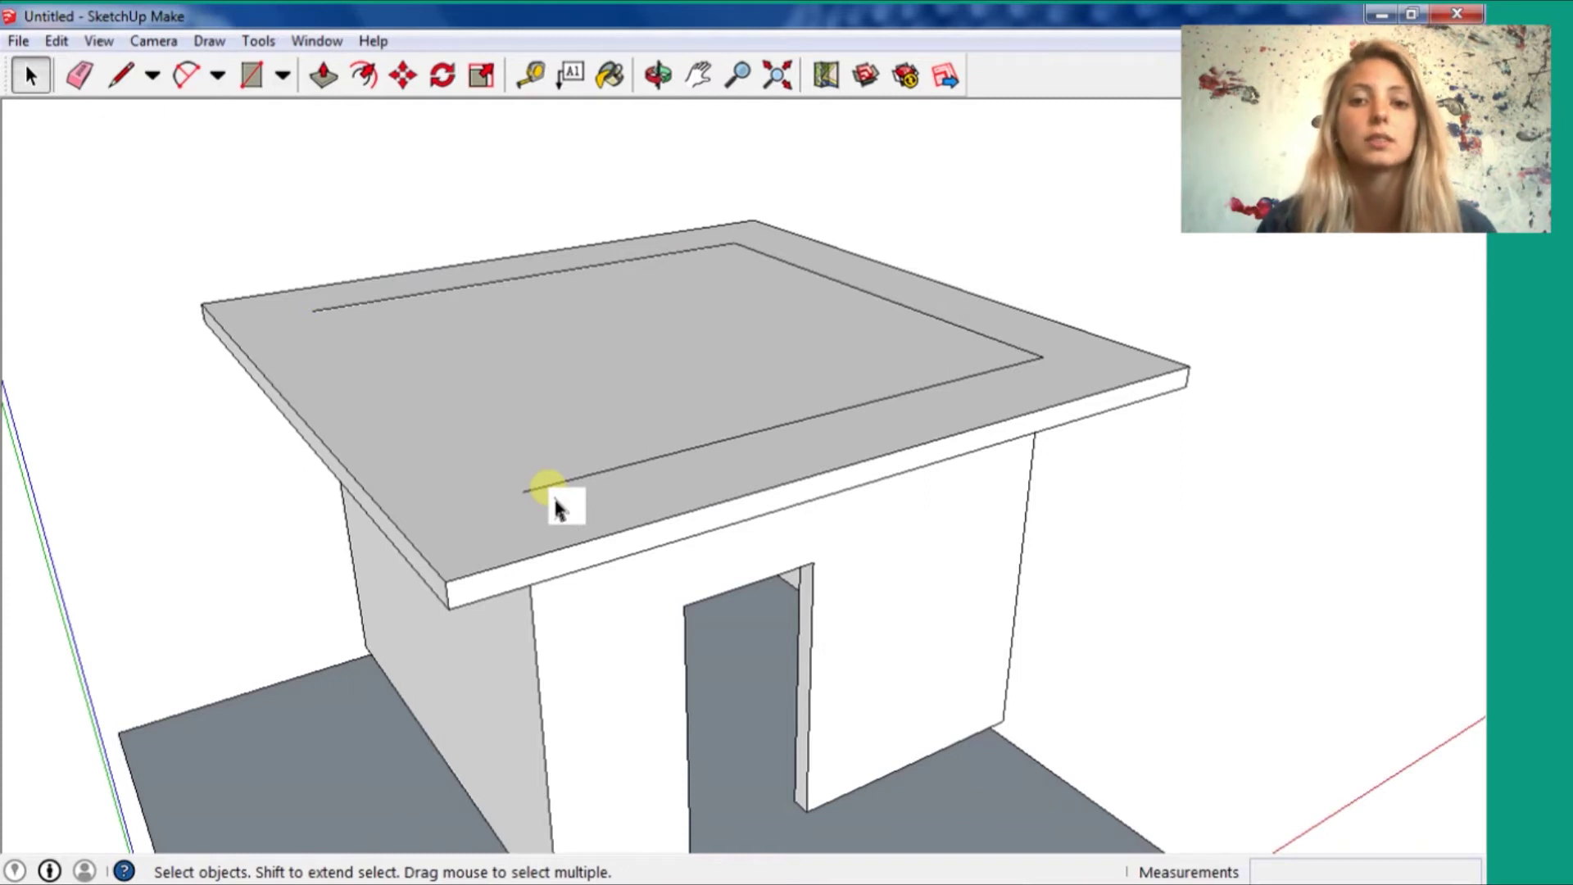
left_click(562, 483)
key("Delete")
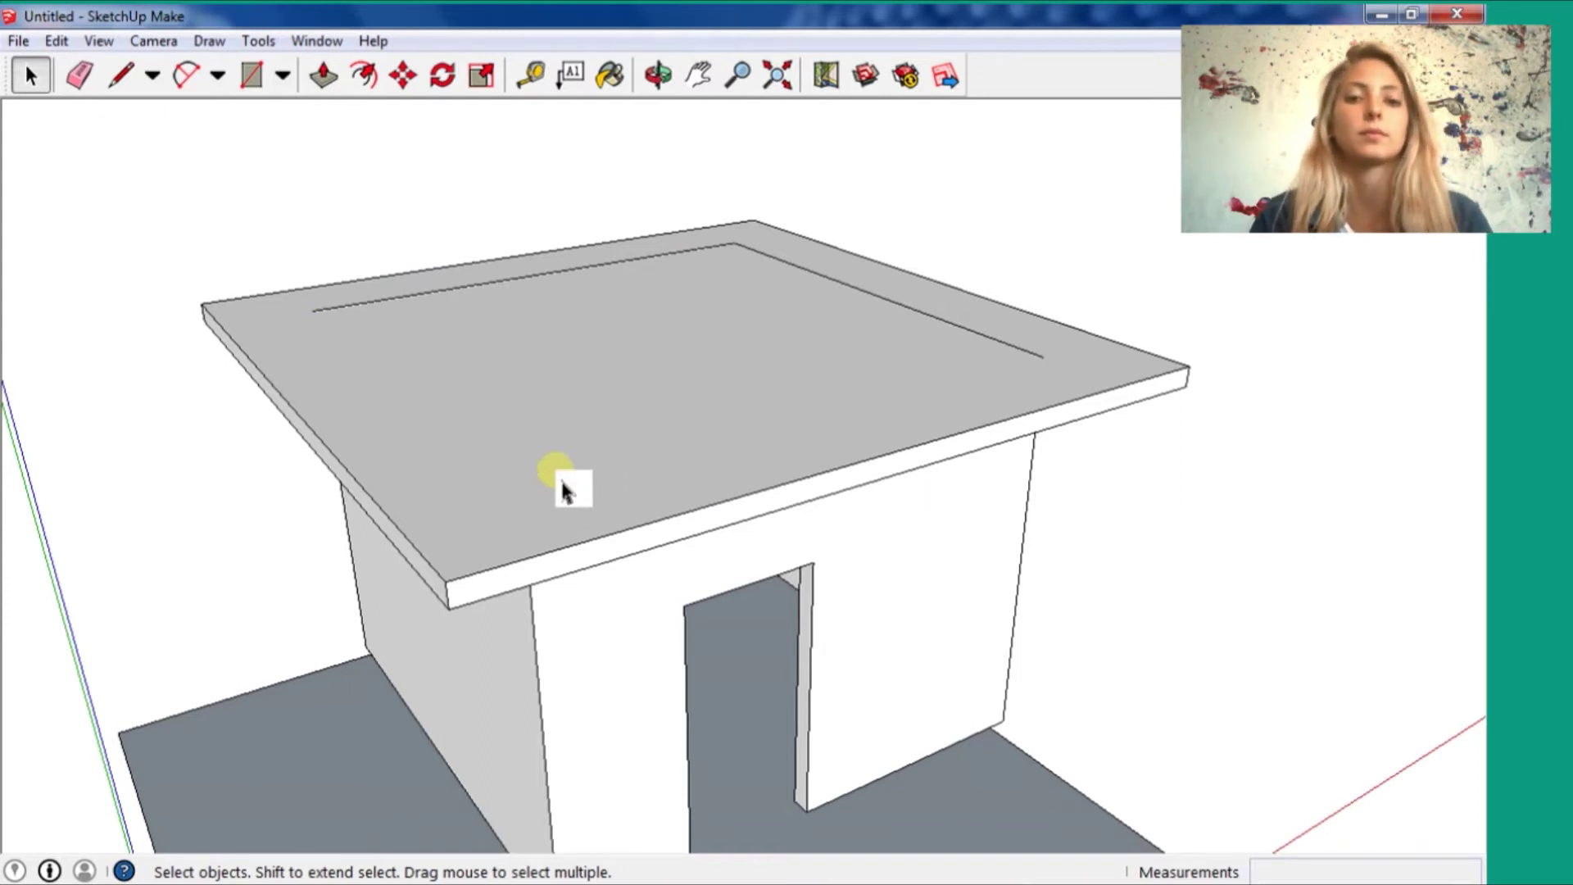
key("Delete")
left_click(582, 281)
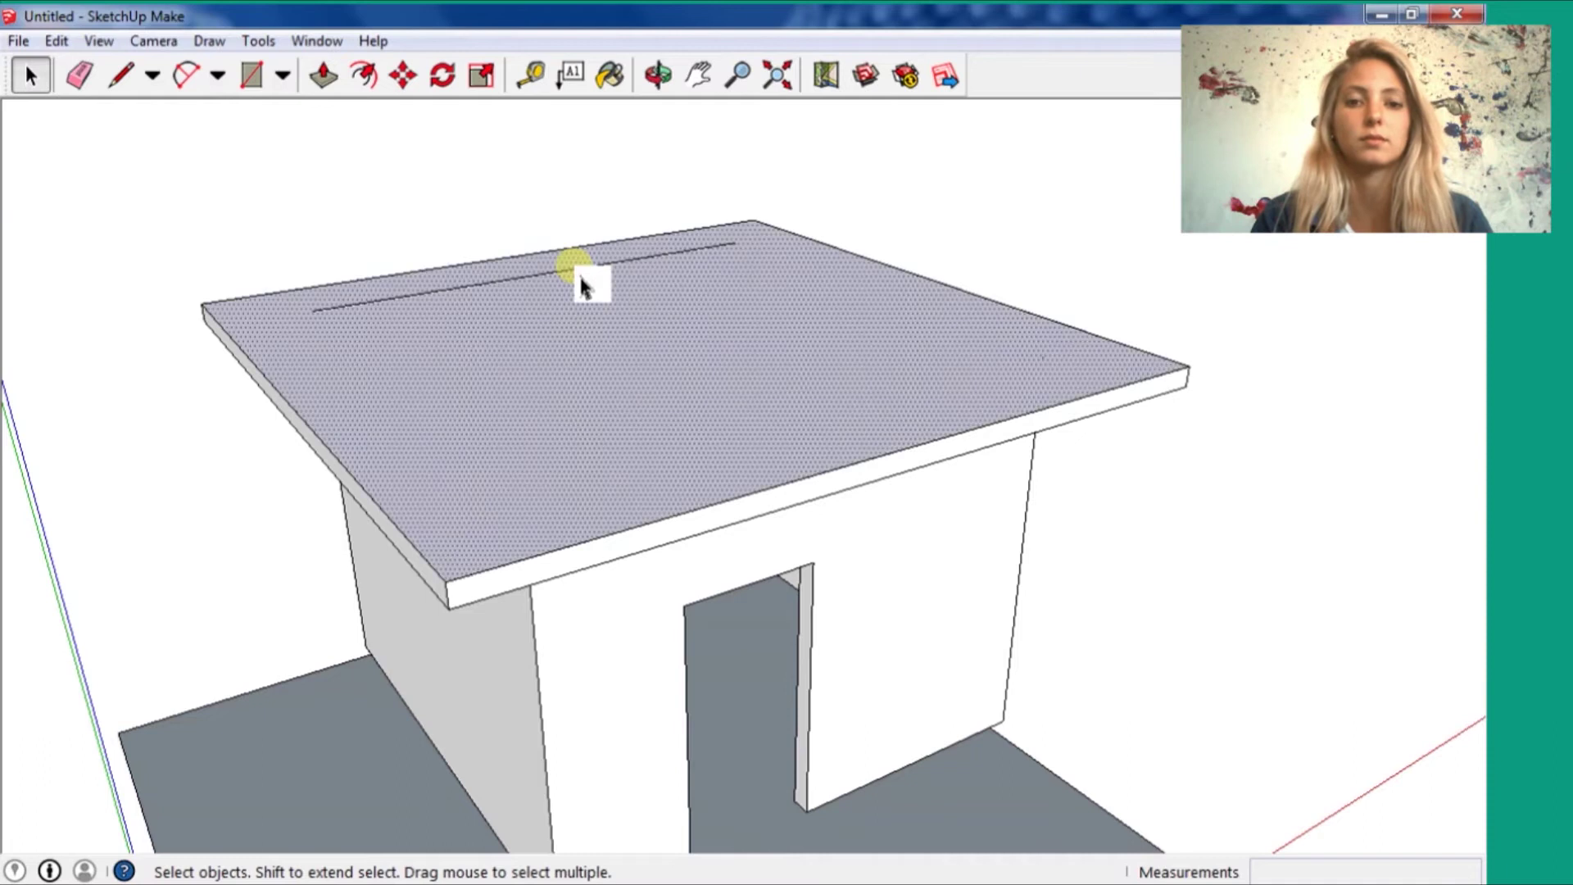
- Remove the last inner edge, draw a roof centre line and a vertical ridge post
key("Delete")
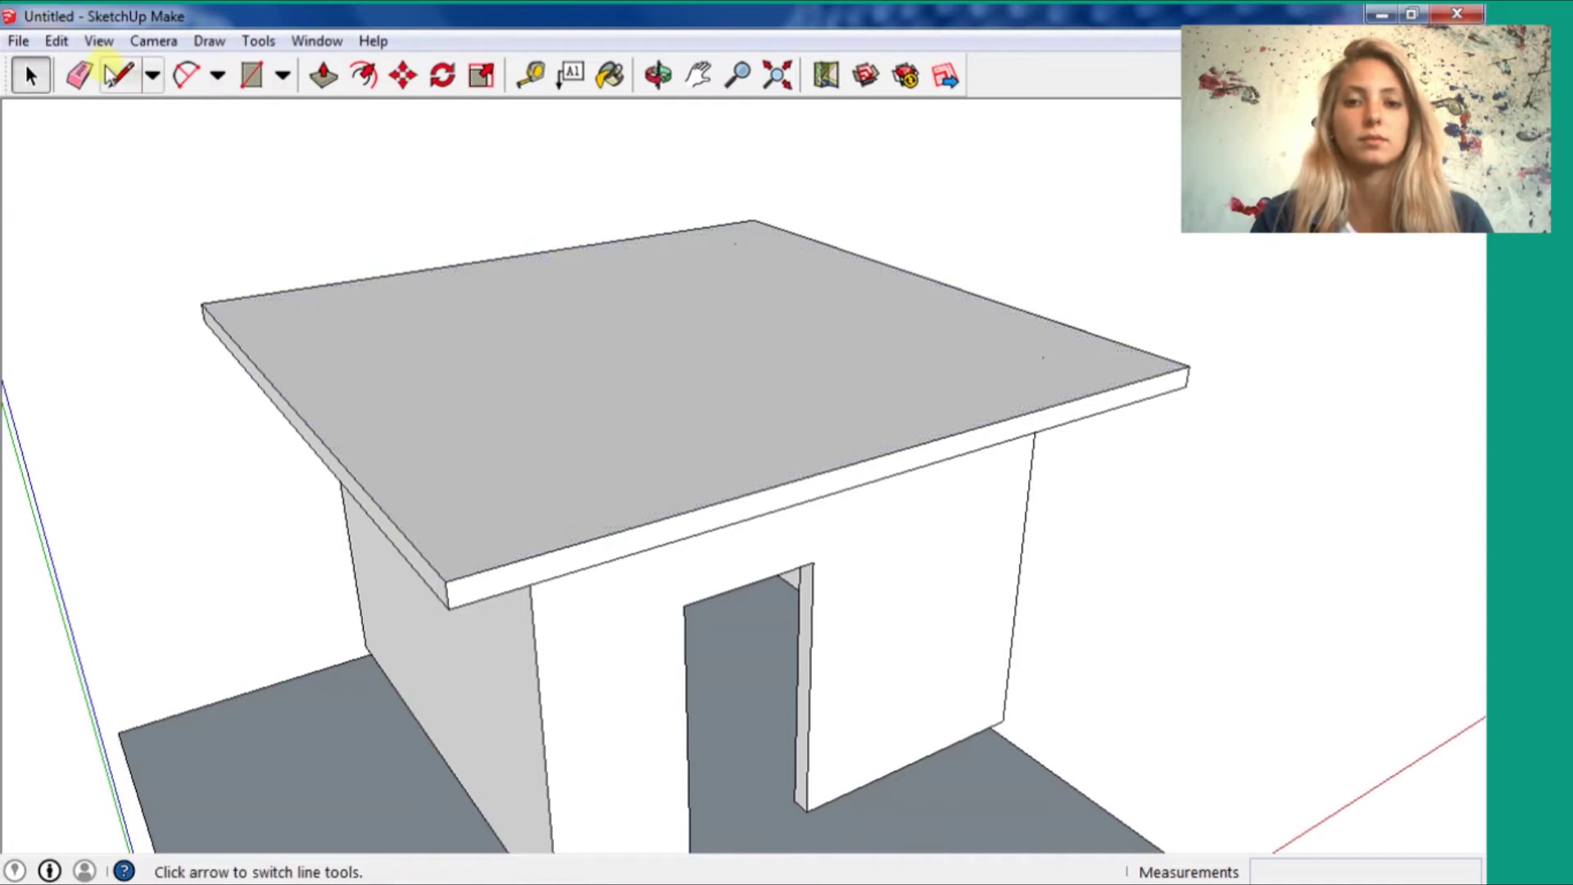
left_click(119, 74)
left_click(511, 257)
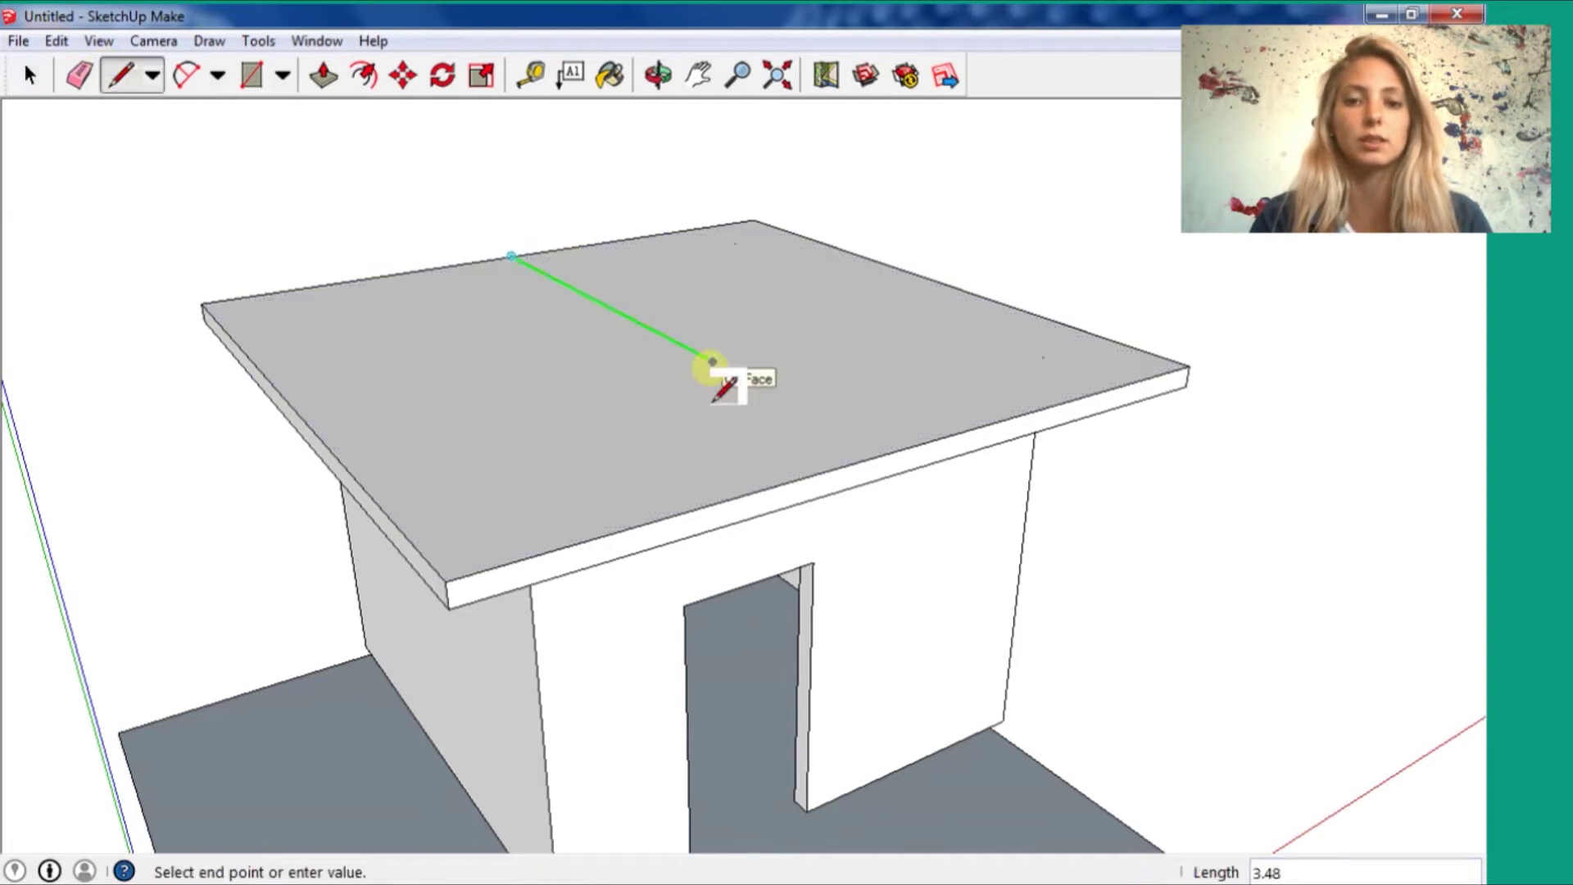
left_click(889, 452)
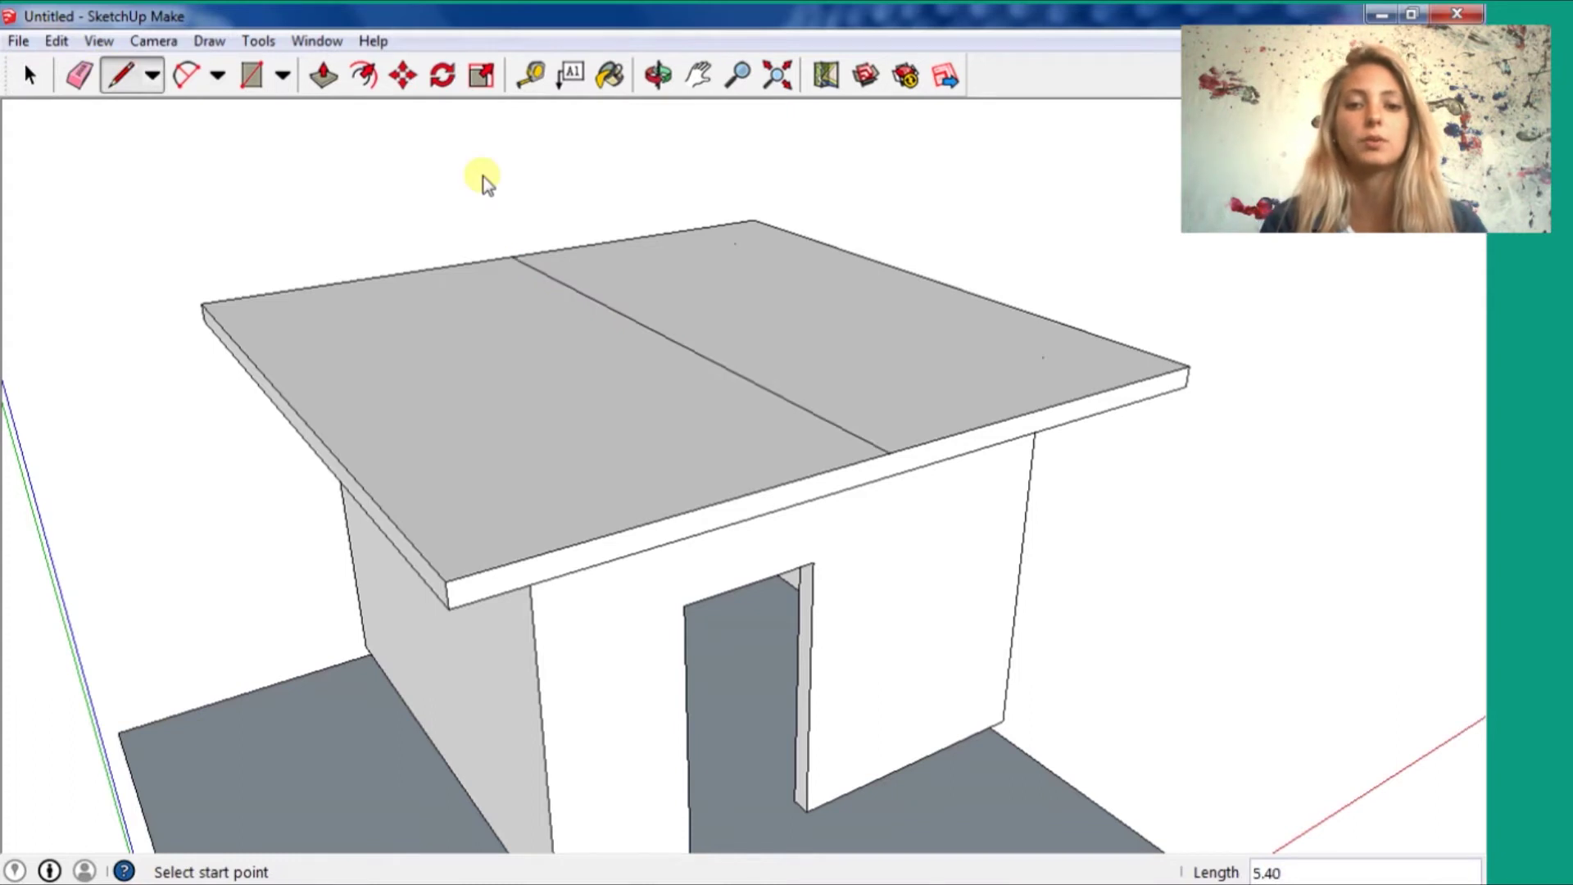
left_click(658, 333)
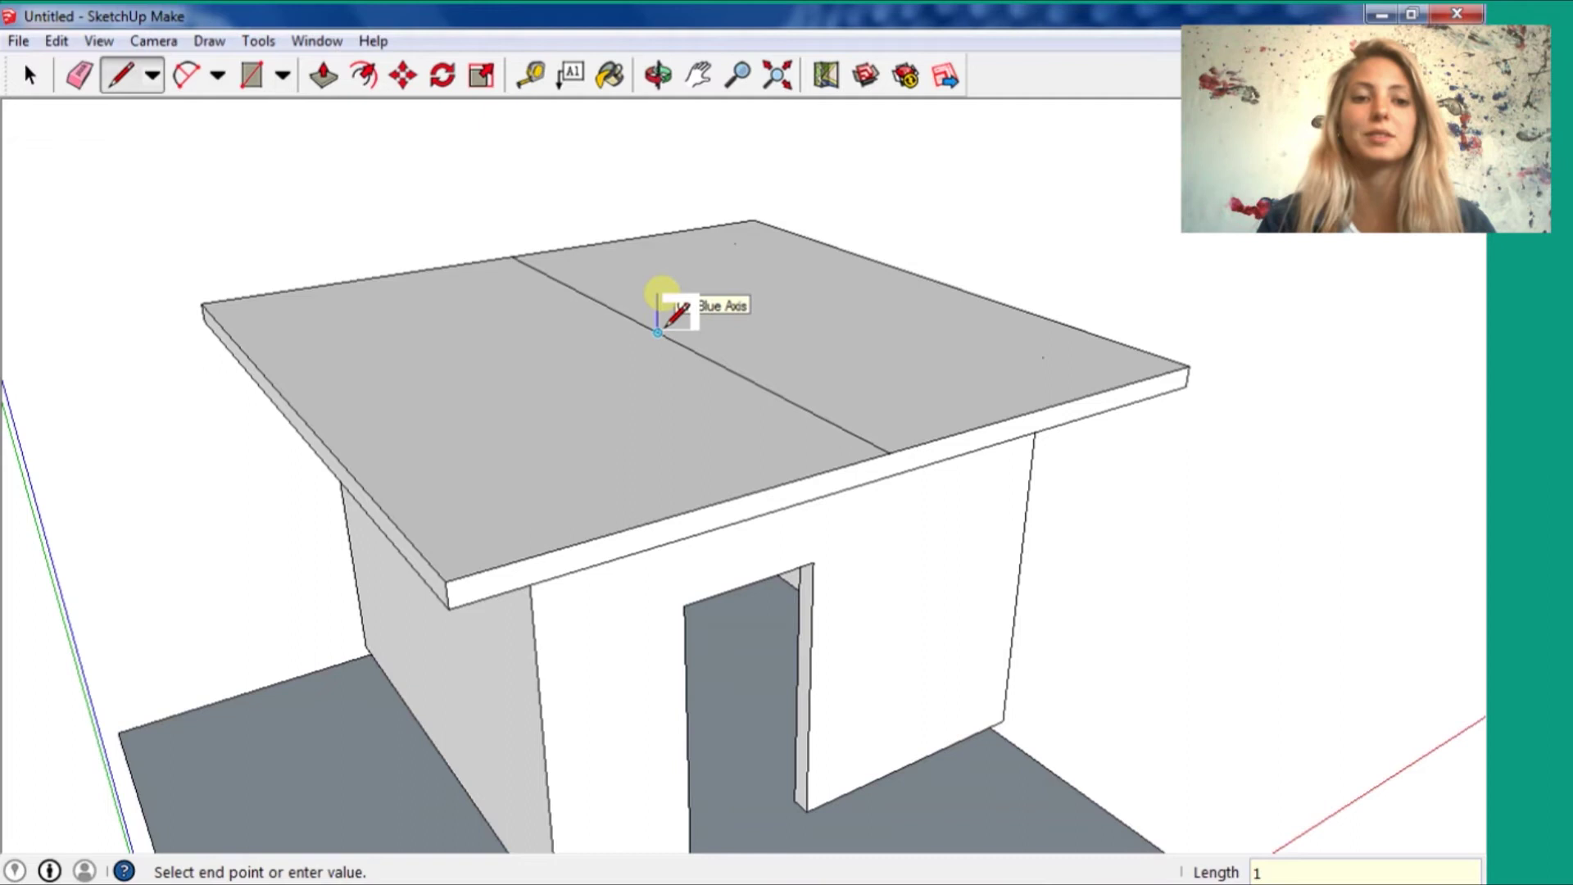
key("Return")
left_click(446, 580)
key("Escape")
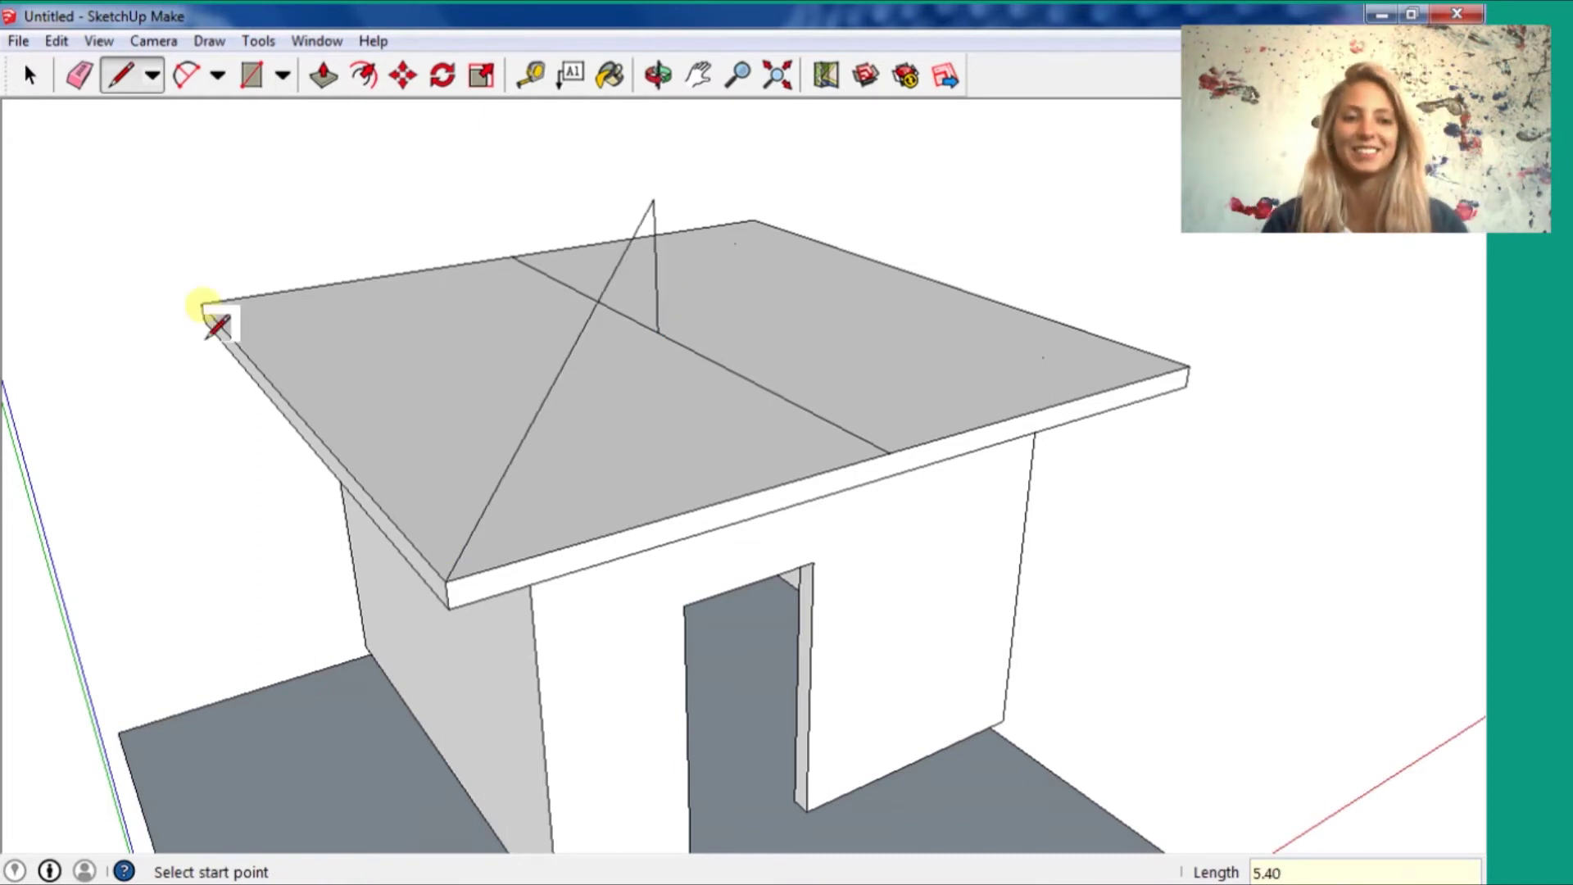
- Draw lines from the roof corners up to the apex to form sloped faces
left_click(202, 305)
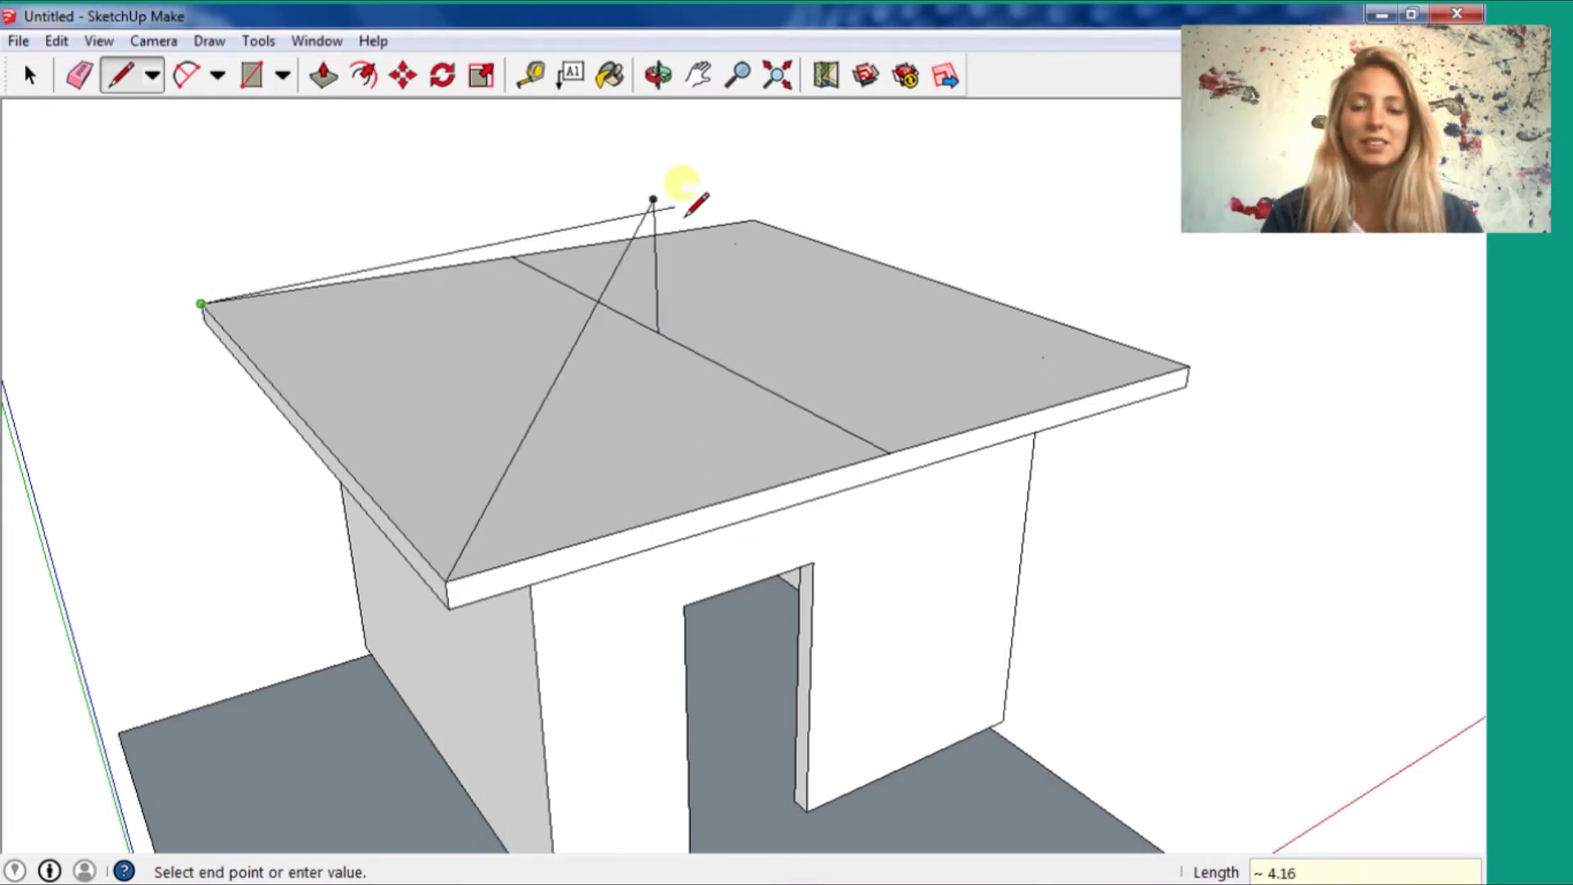
left_click(685, 213)
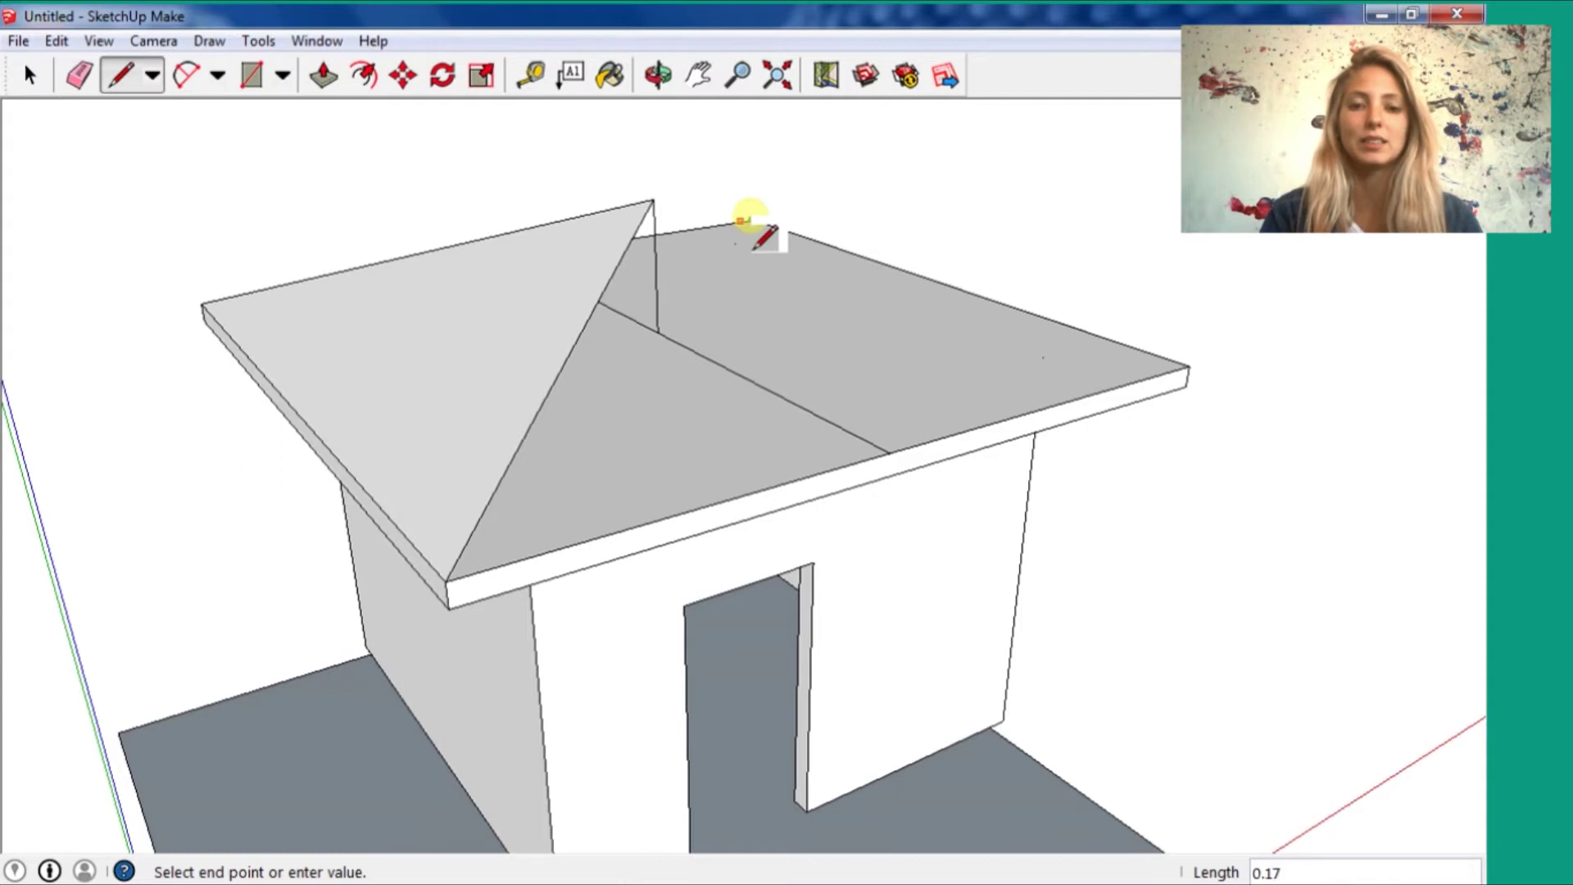
left_click(741, 220)
left_click(653, 199)
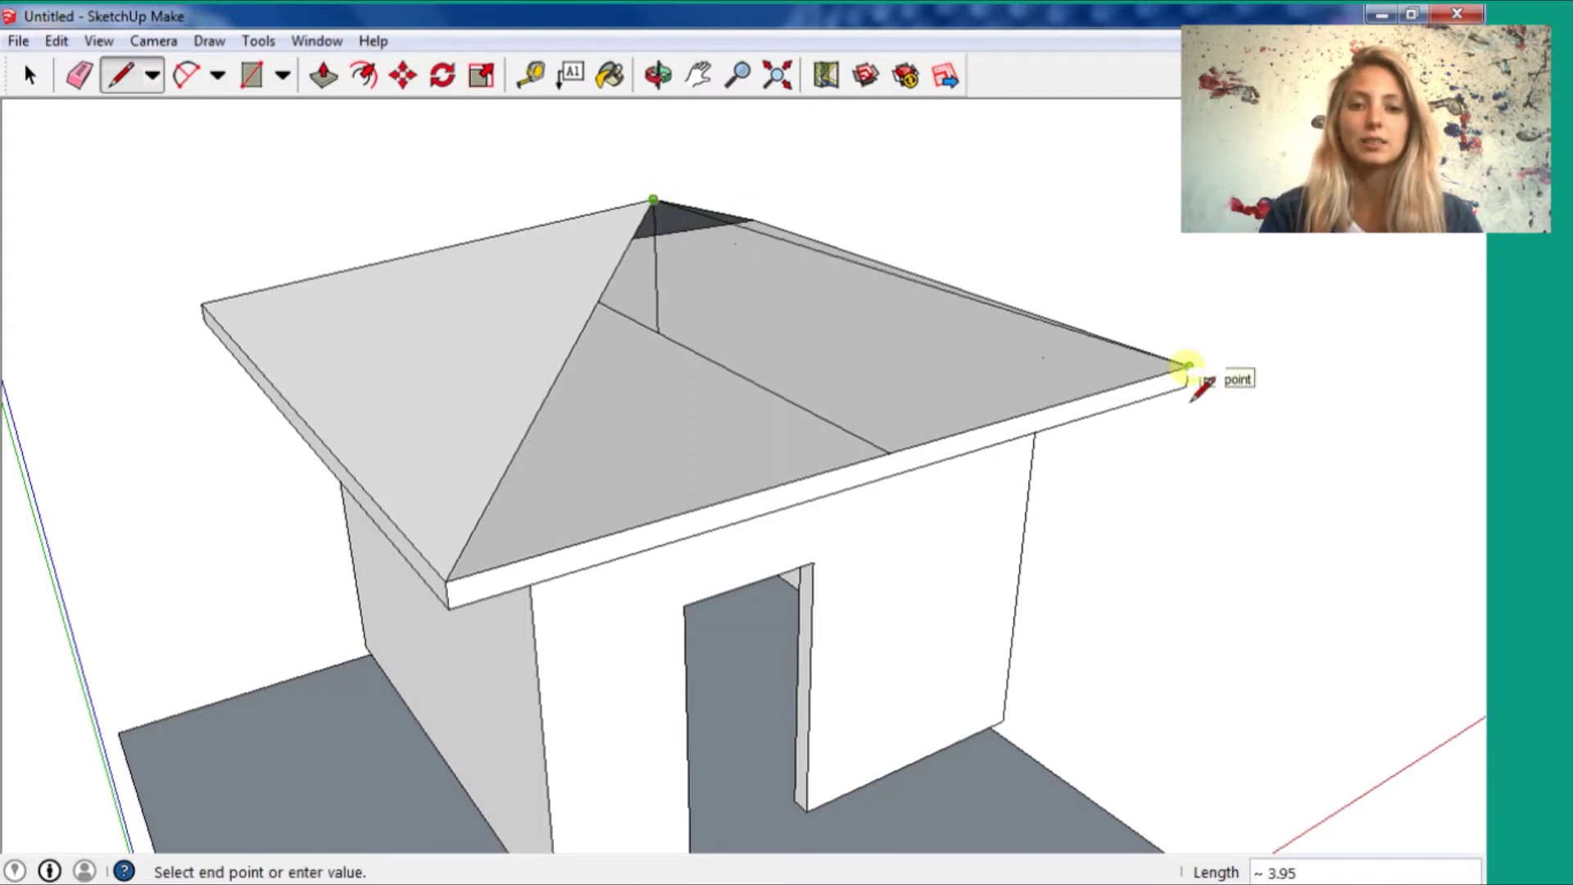
left_click(1186, 367)
left_click(44, 87)
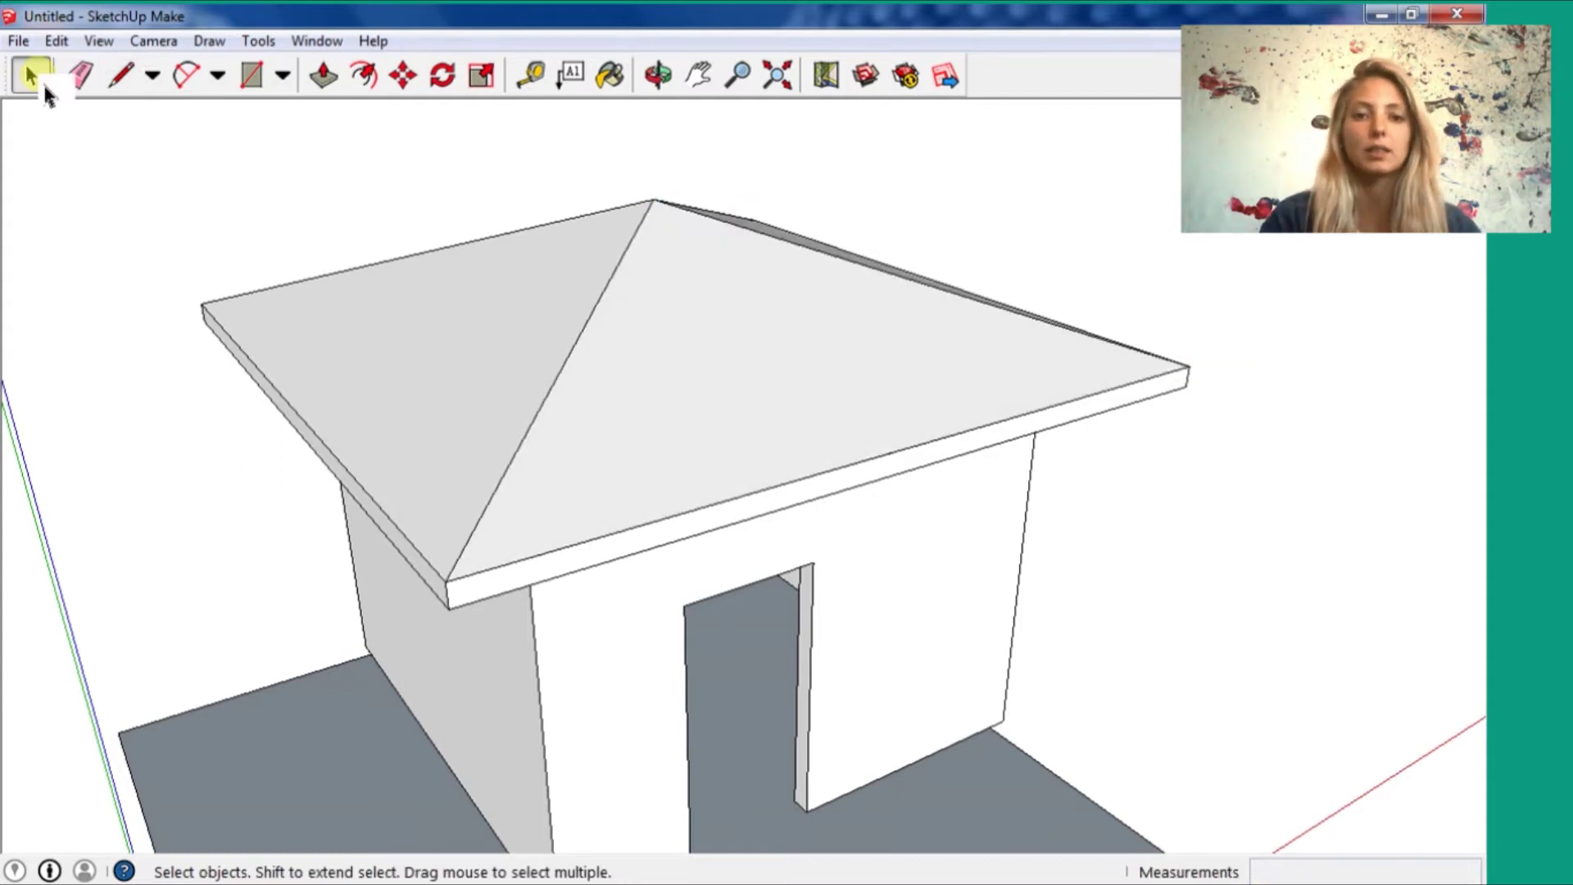
- Make the entire roof a single group
triple_click(804, 383)
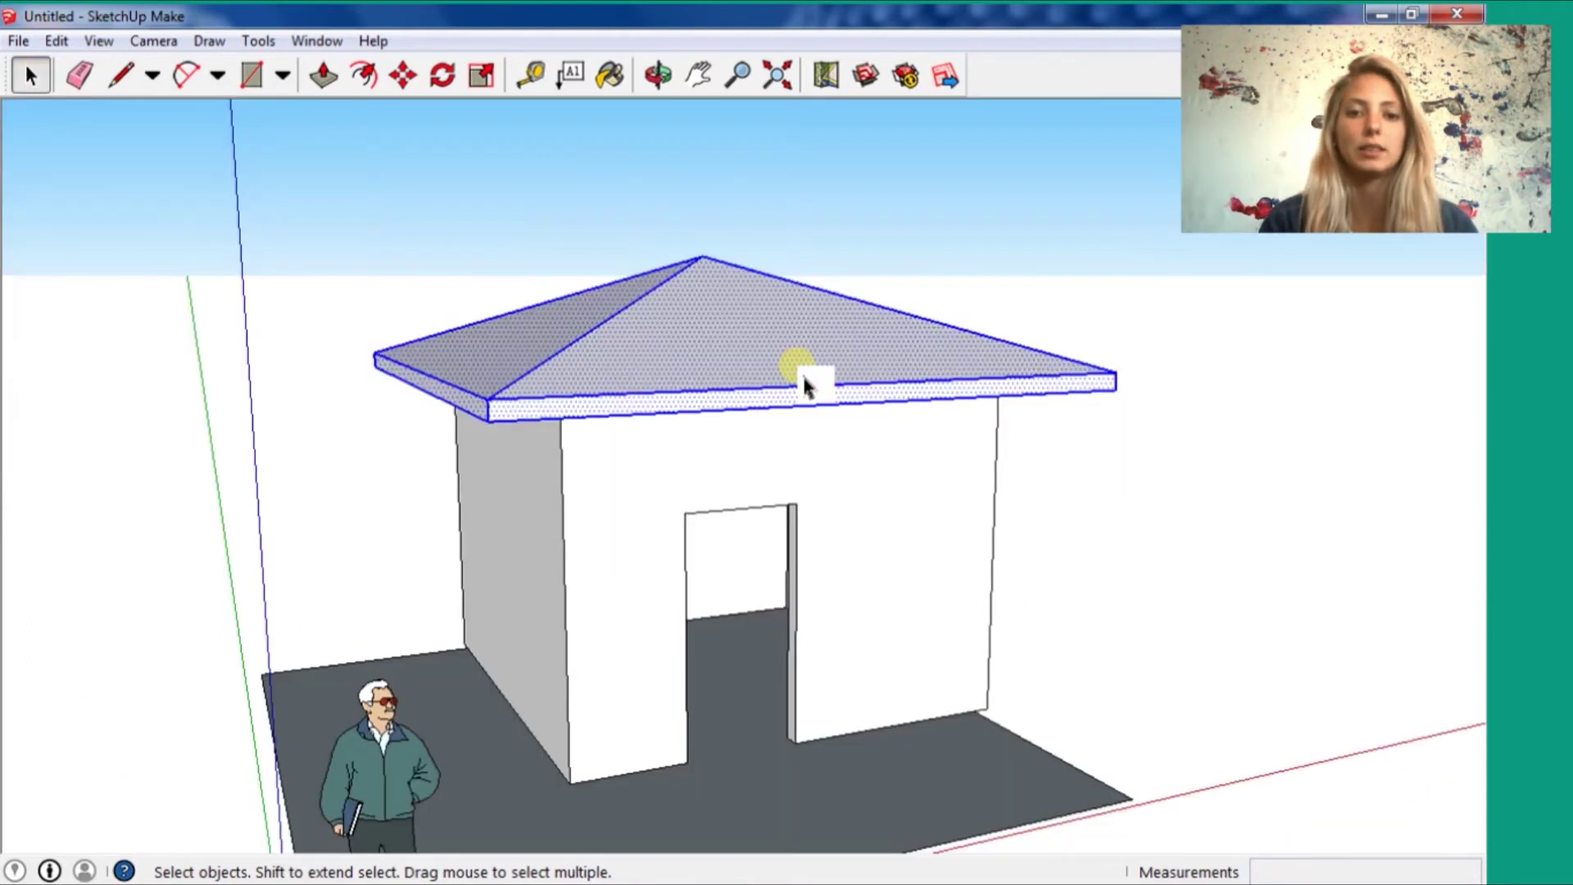
right_click(804, 383)
left_click(875, 570)
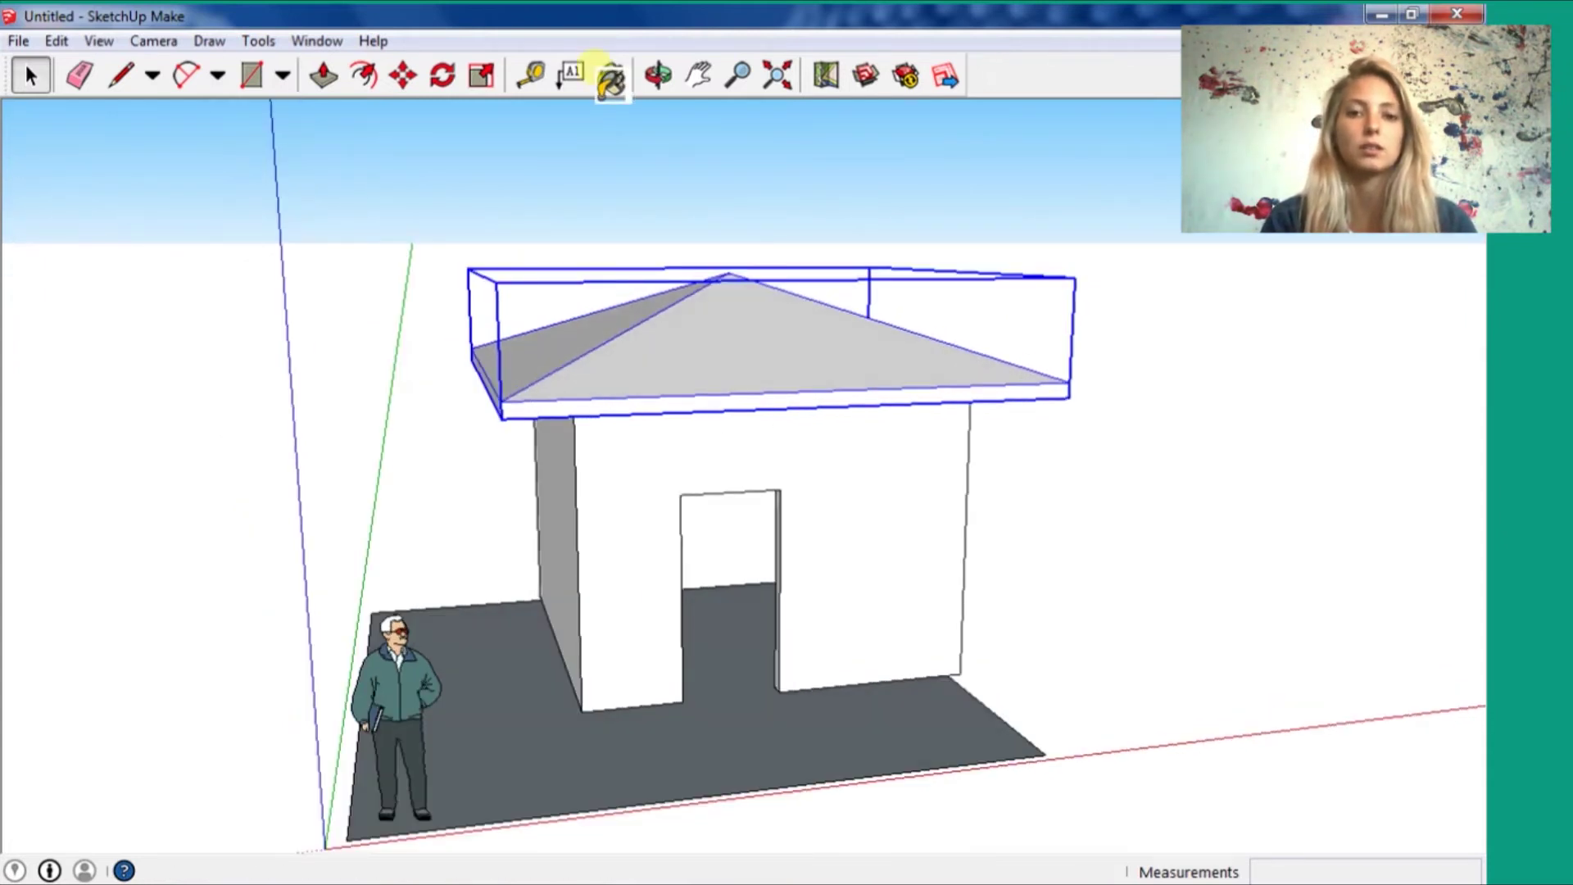
- Paint the ground with the gravel material from the Groundcover collection
left_click(610, 75)
left_click(148, 220)
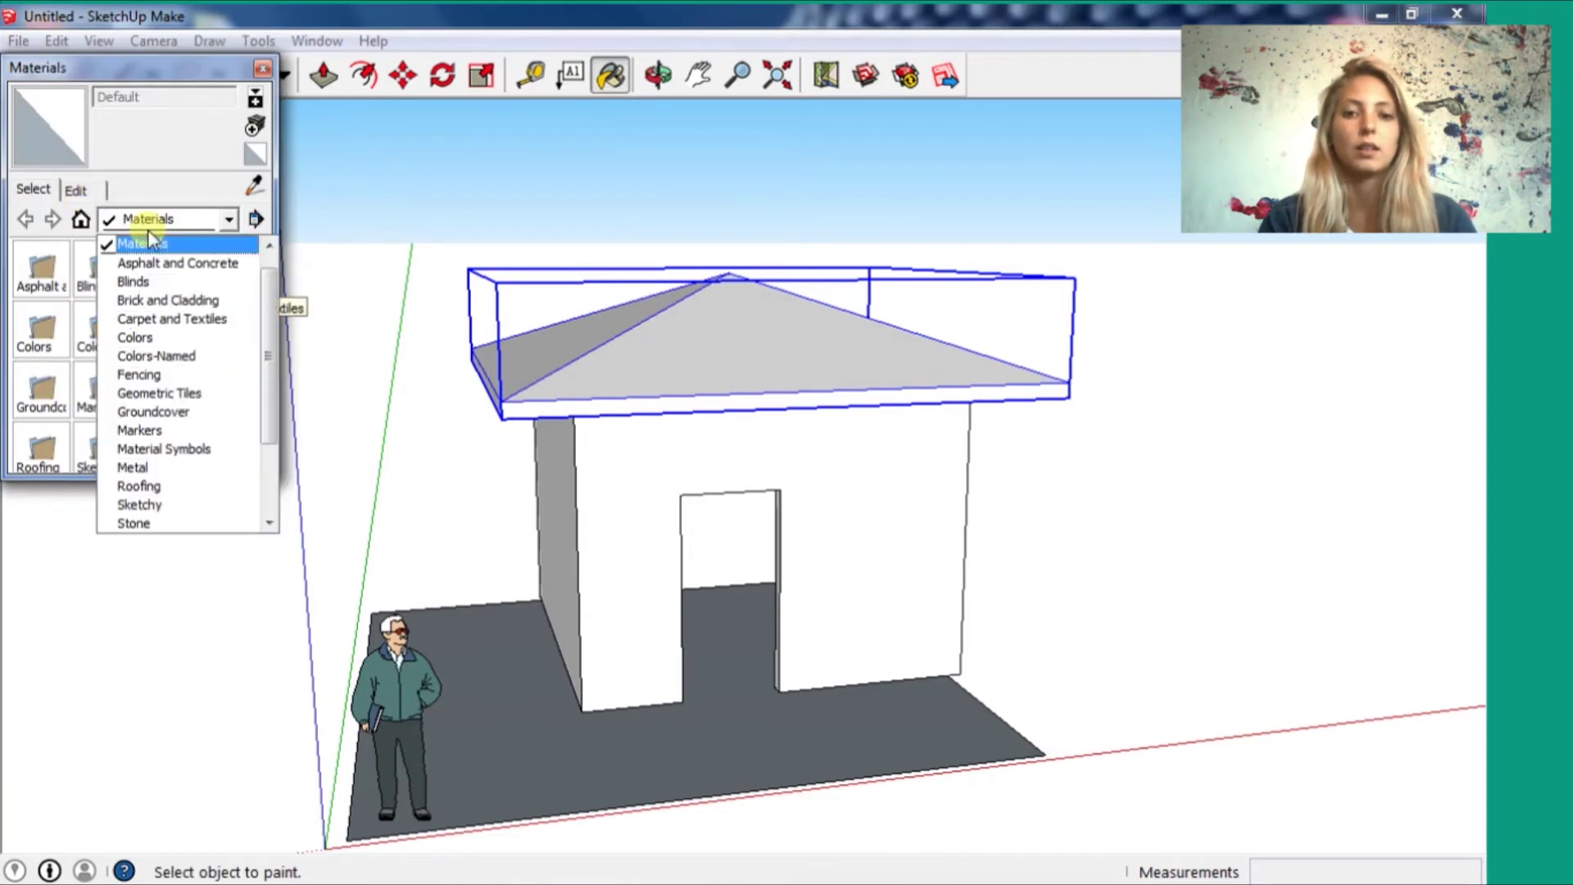
left_click(210, 412)
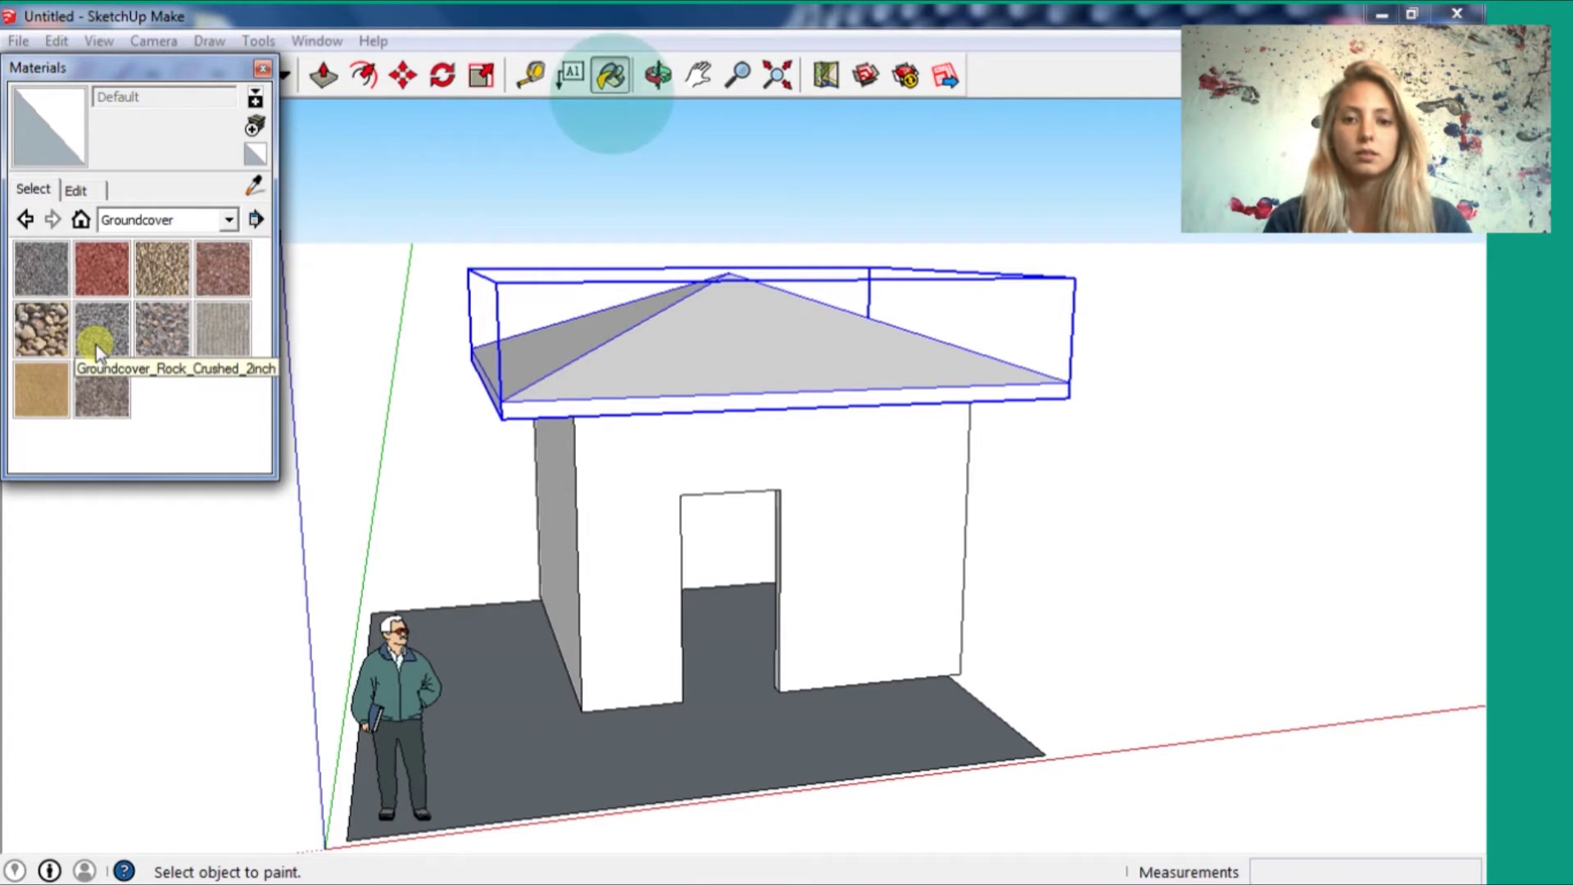
left_click(162, 268)
left_click(564, 751)
- Set the gravel texture size to 0.60 and return to the material swatches
scroll(785, 619, "up", 3)
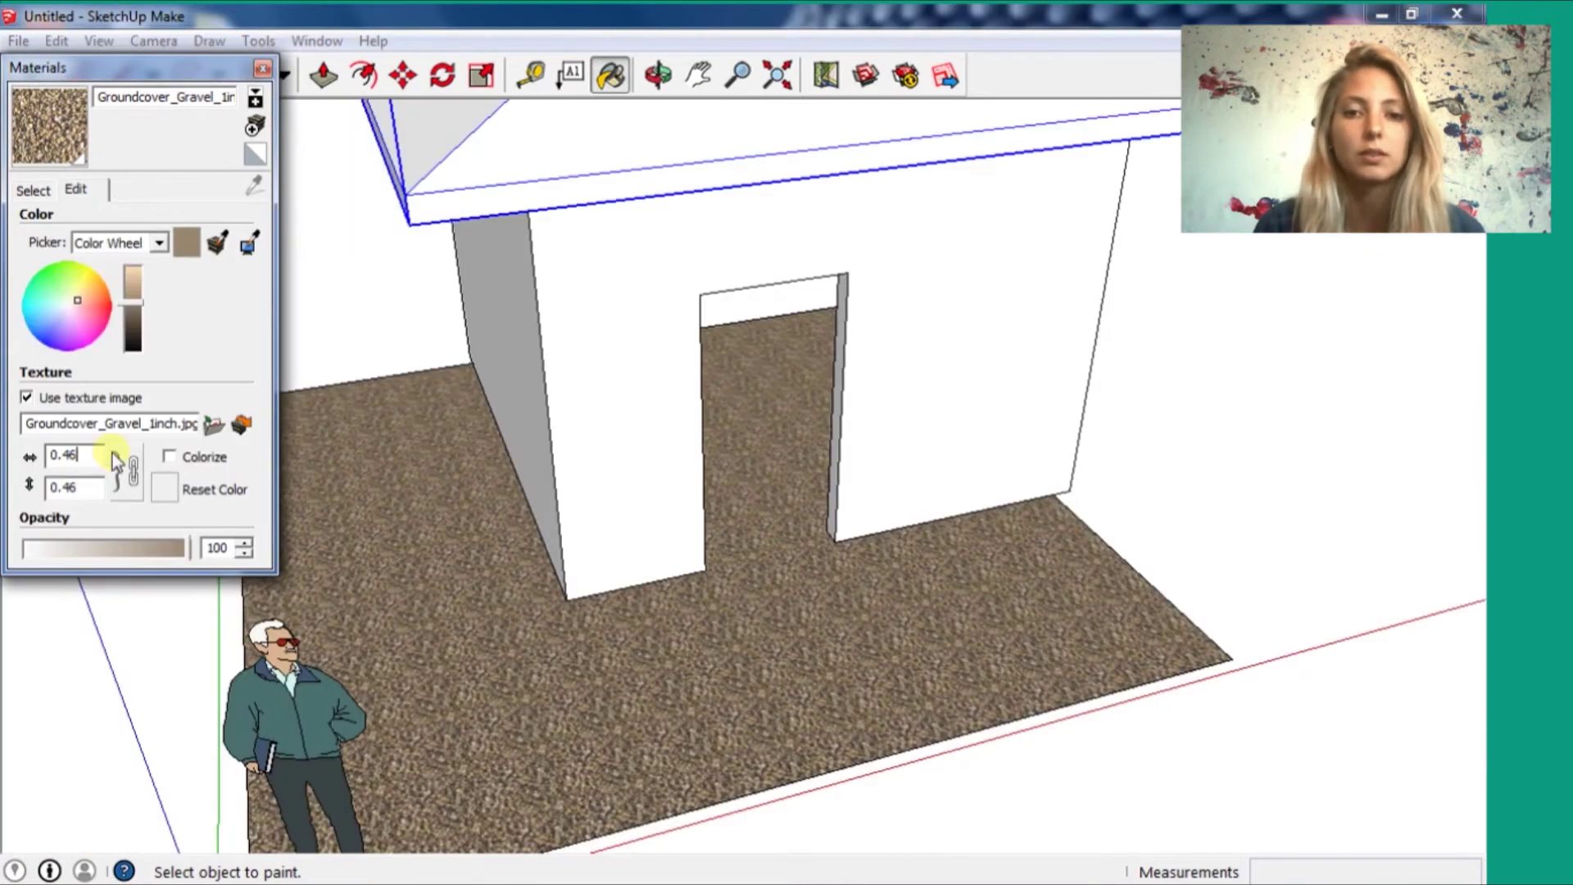
key("BackSpace")
key("BackSpace")
type("6")
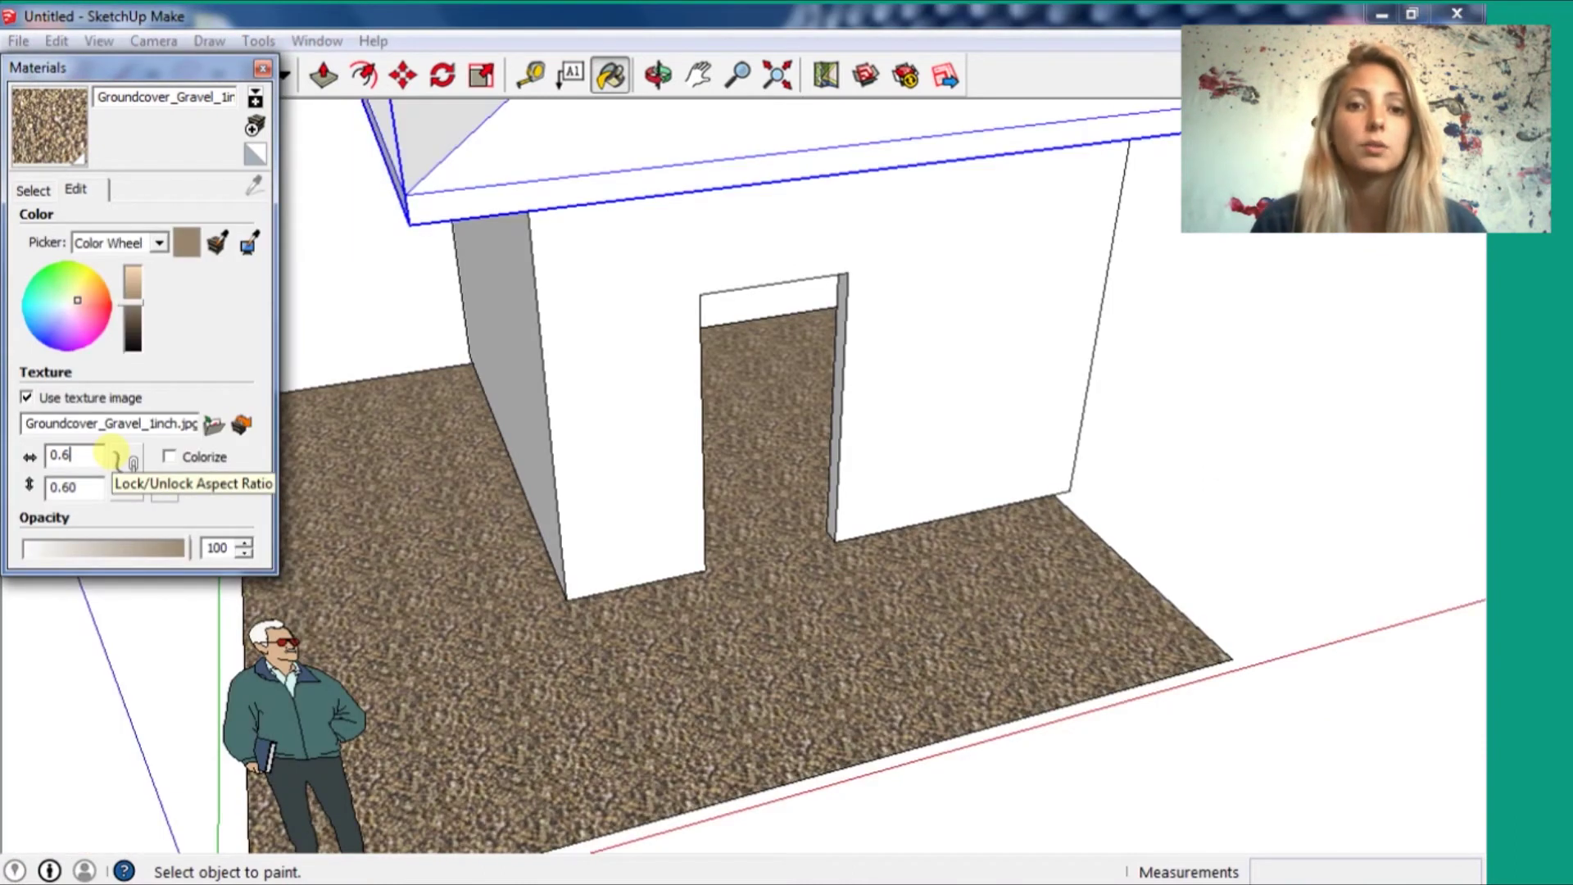
key("Return")
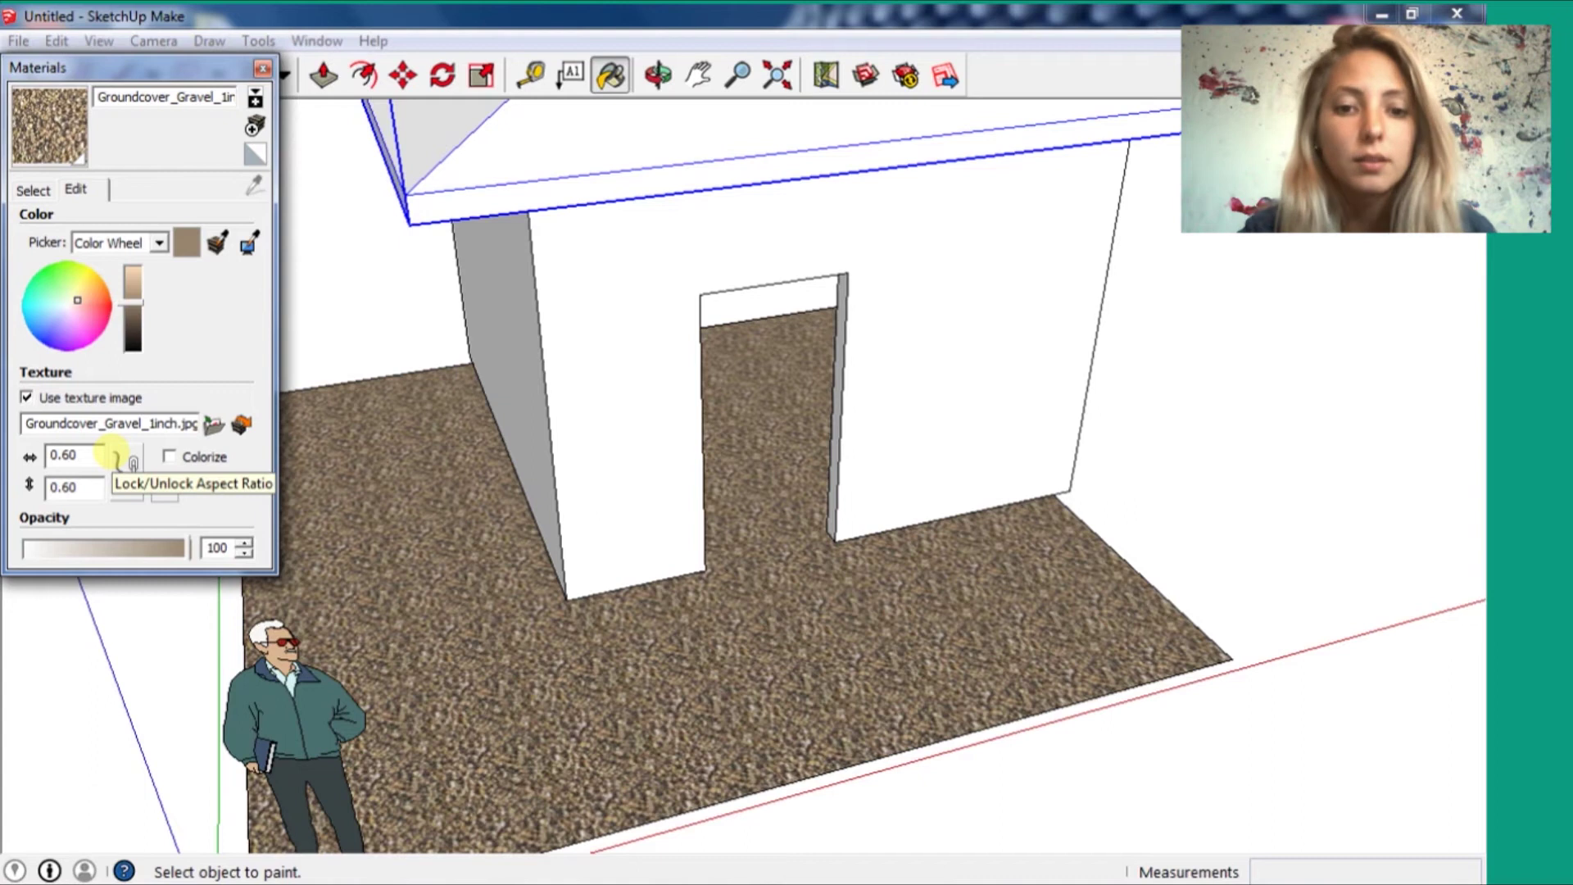
left_click(33, 191)
- Try Brick_Rough_Tan from Brick and Cladding, then paint the walls with white siding
left_click(139, 221)
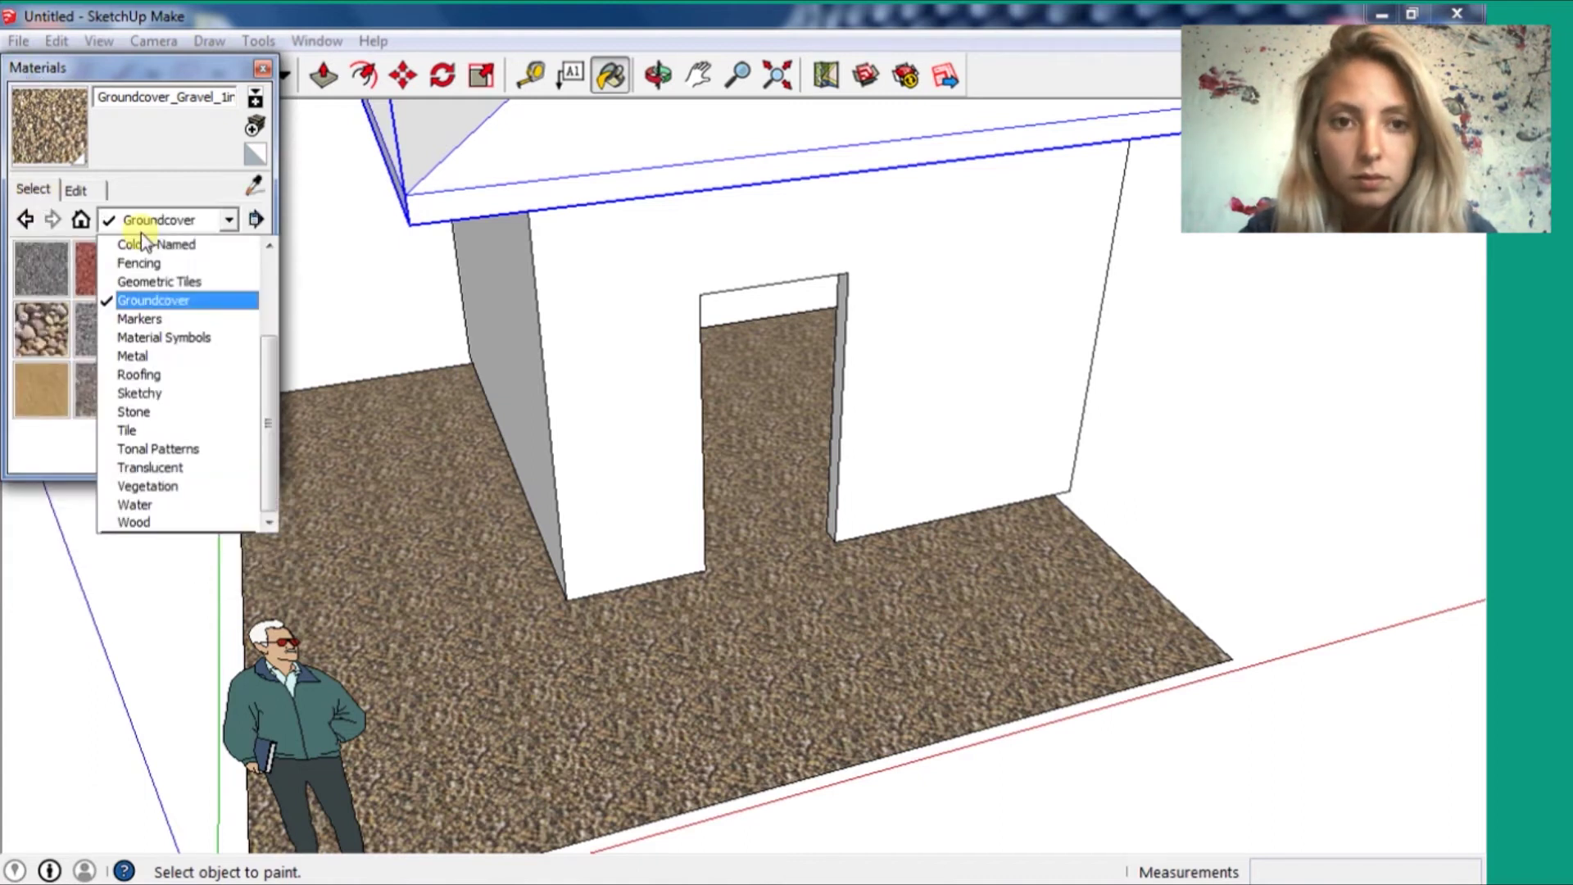
scroll(204, 321, "up", 3)
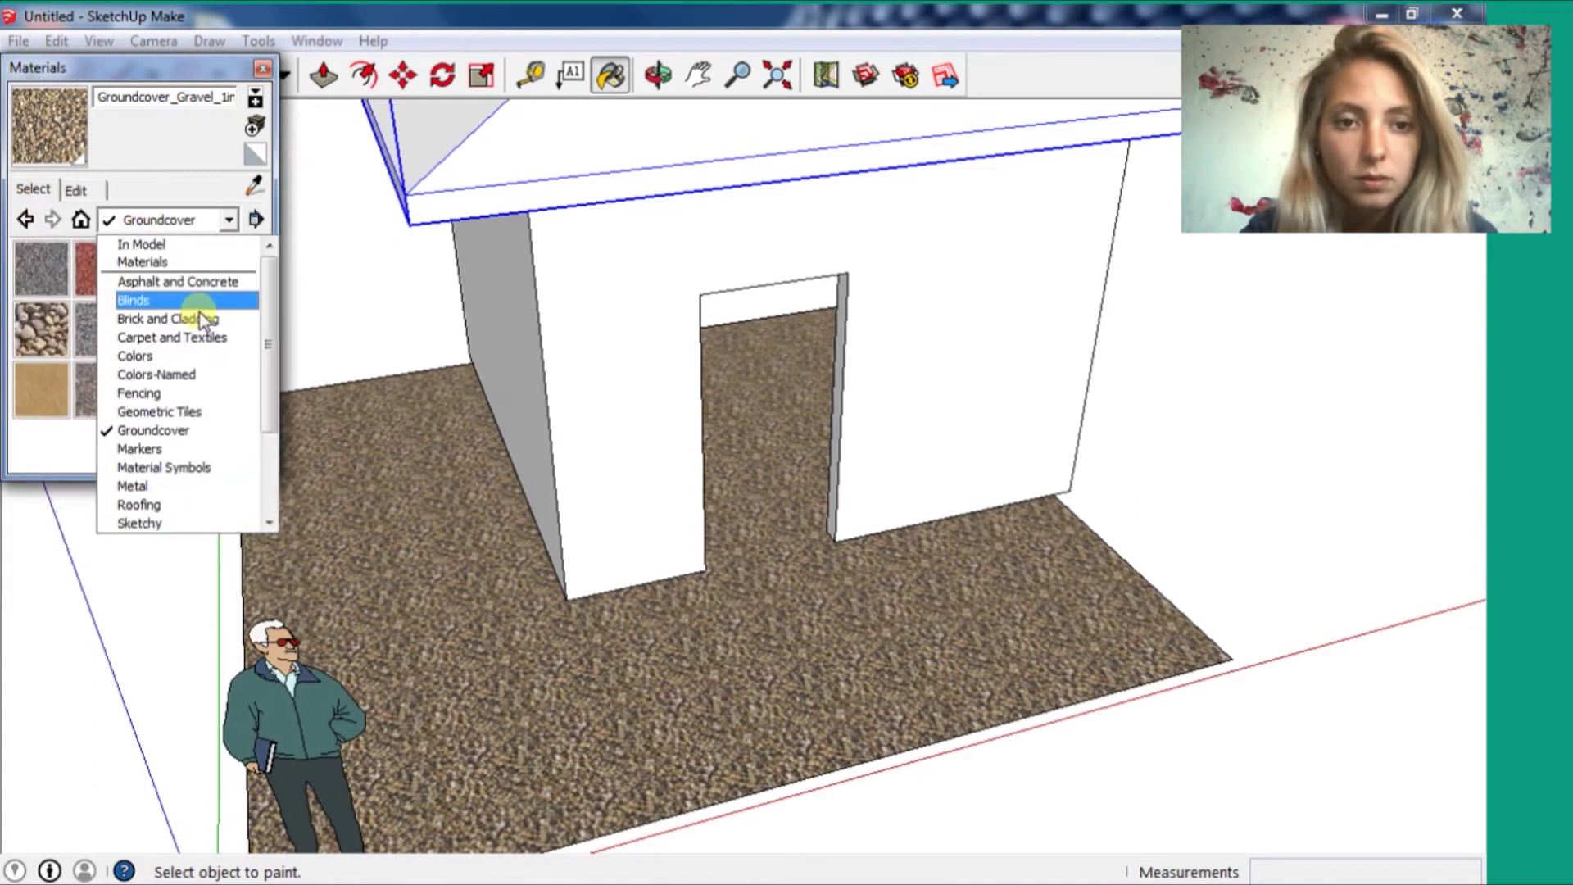
left_click(203, 320)
left_click(161, 329)
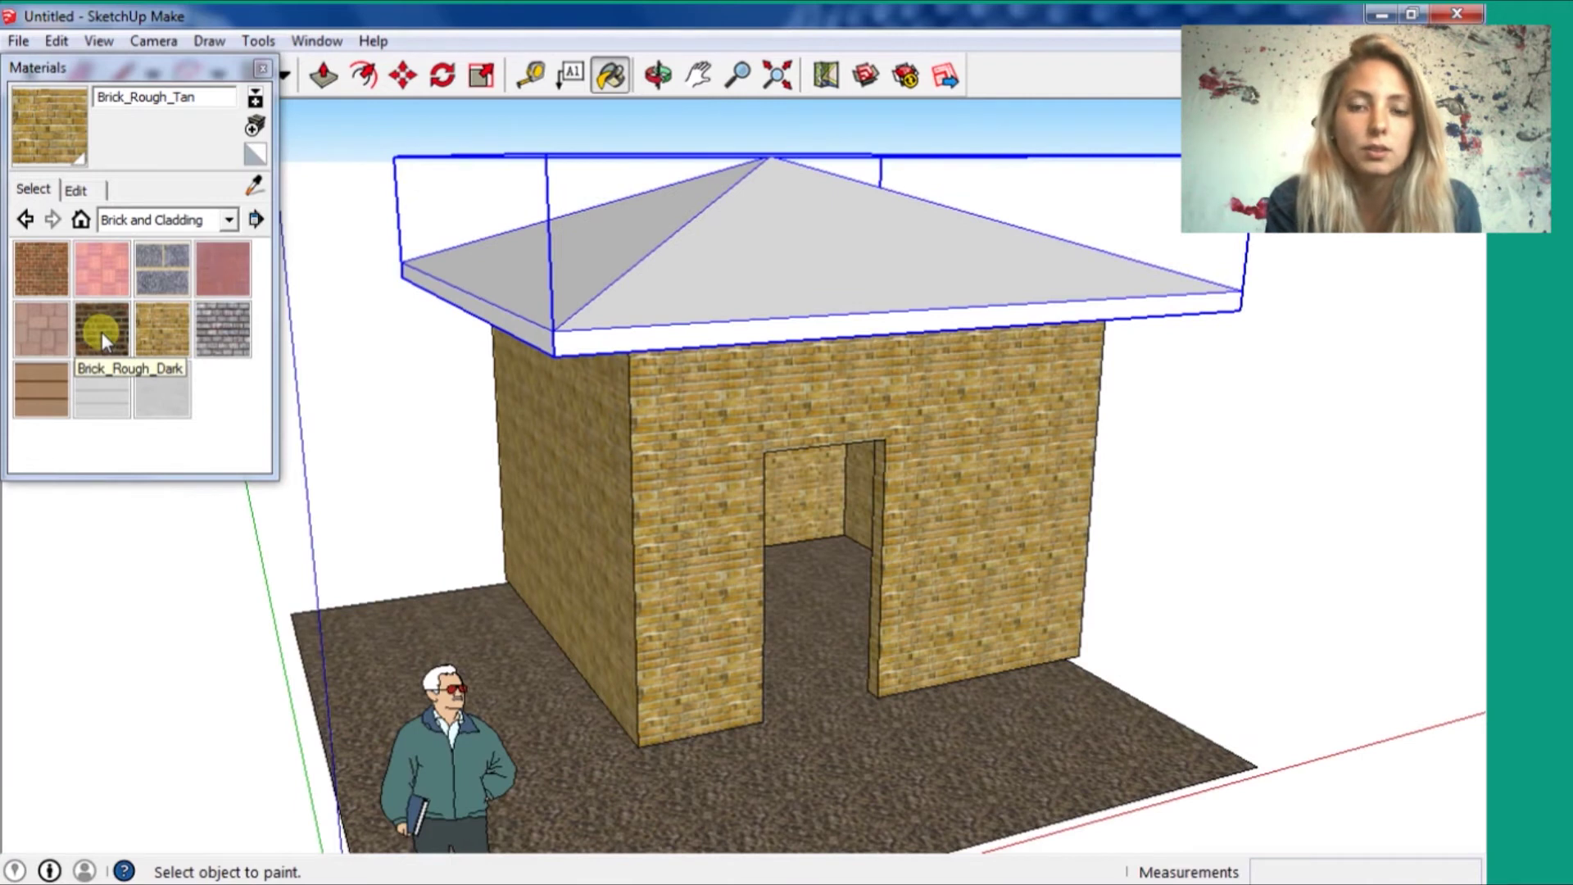
left_click(101, 389)
left_click(629, 434)
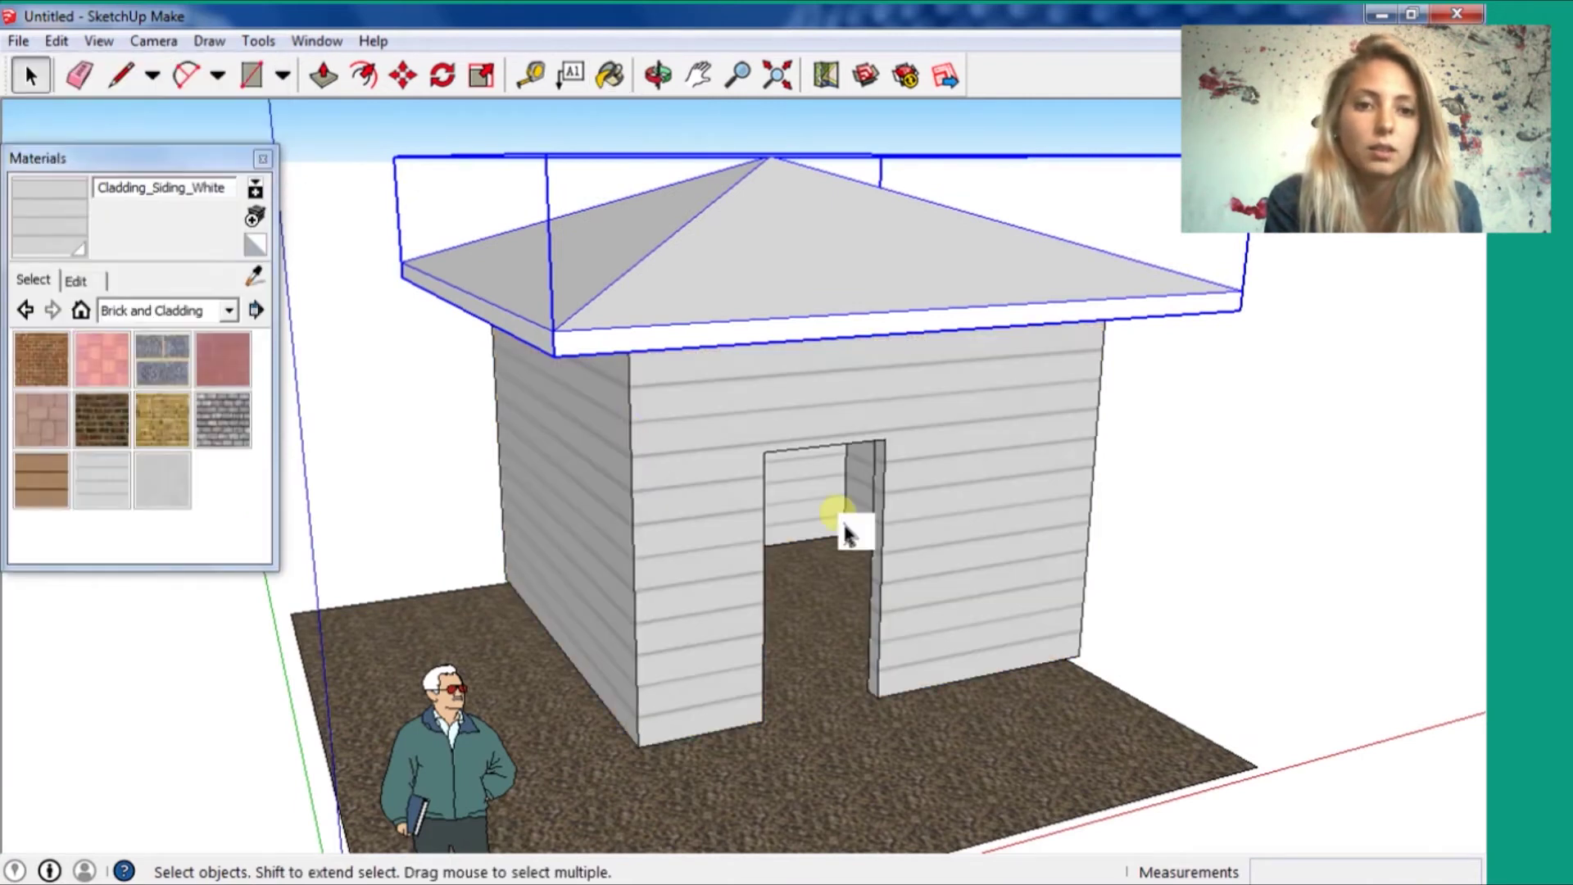
- Open the house group for editing and orbit the view into the interior
double_click(834, 517)
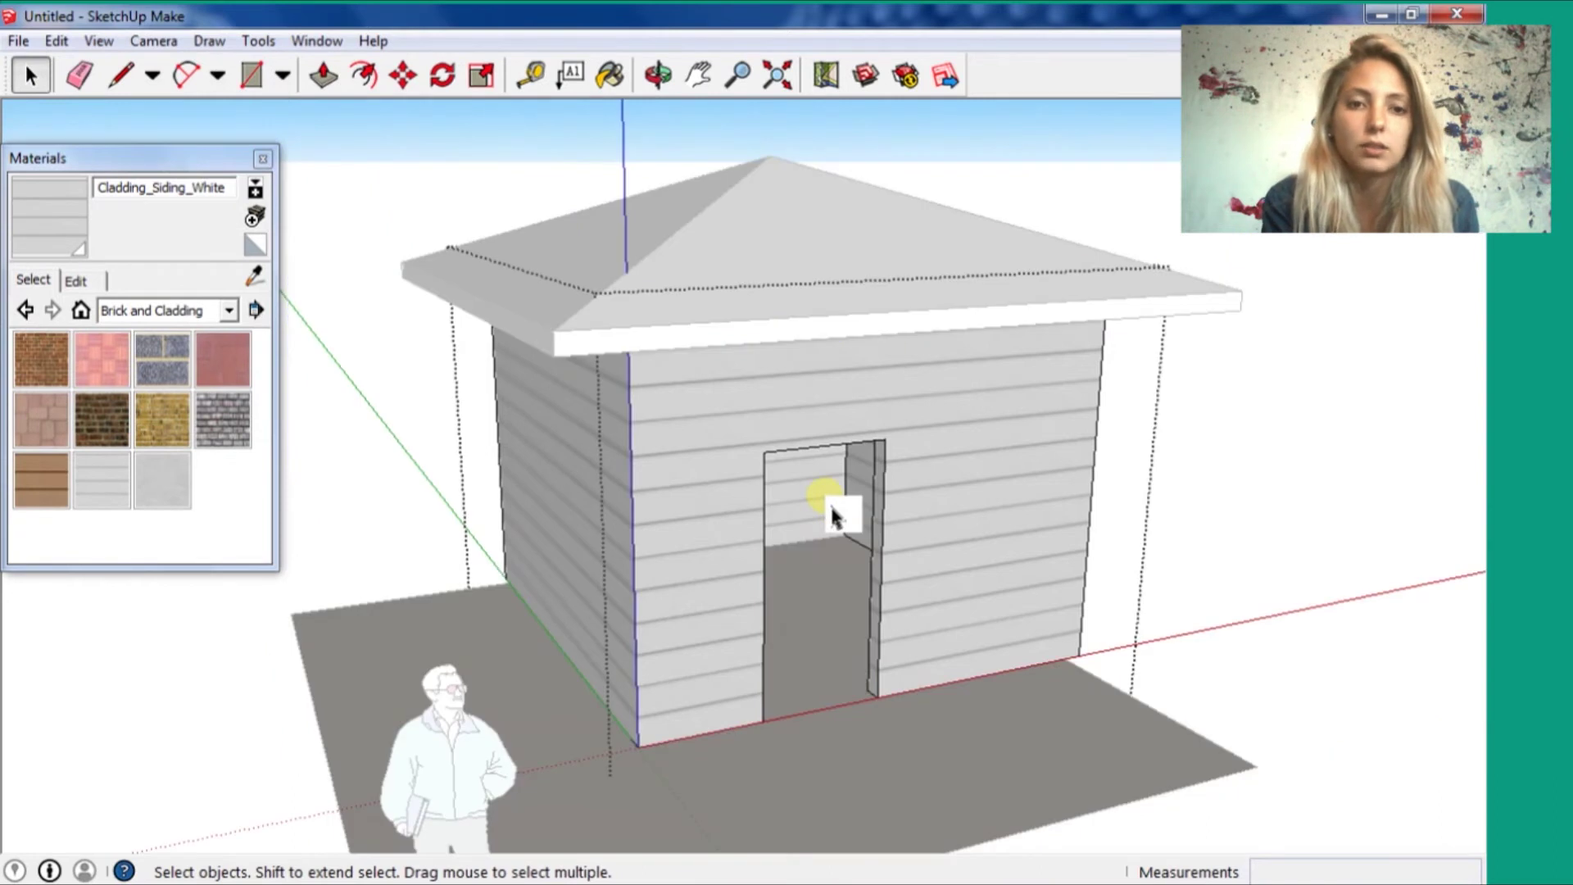
scroll(834, 517, "up", 5)
key("o")
left_click_drag(829, 509, 975, 516)
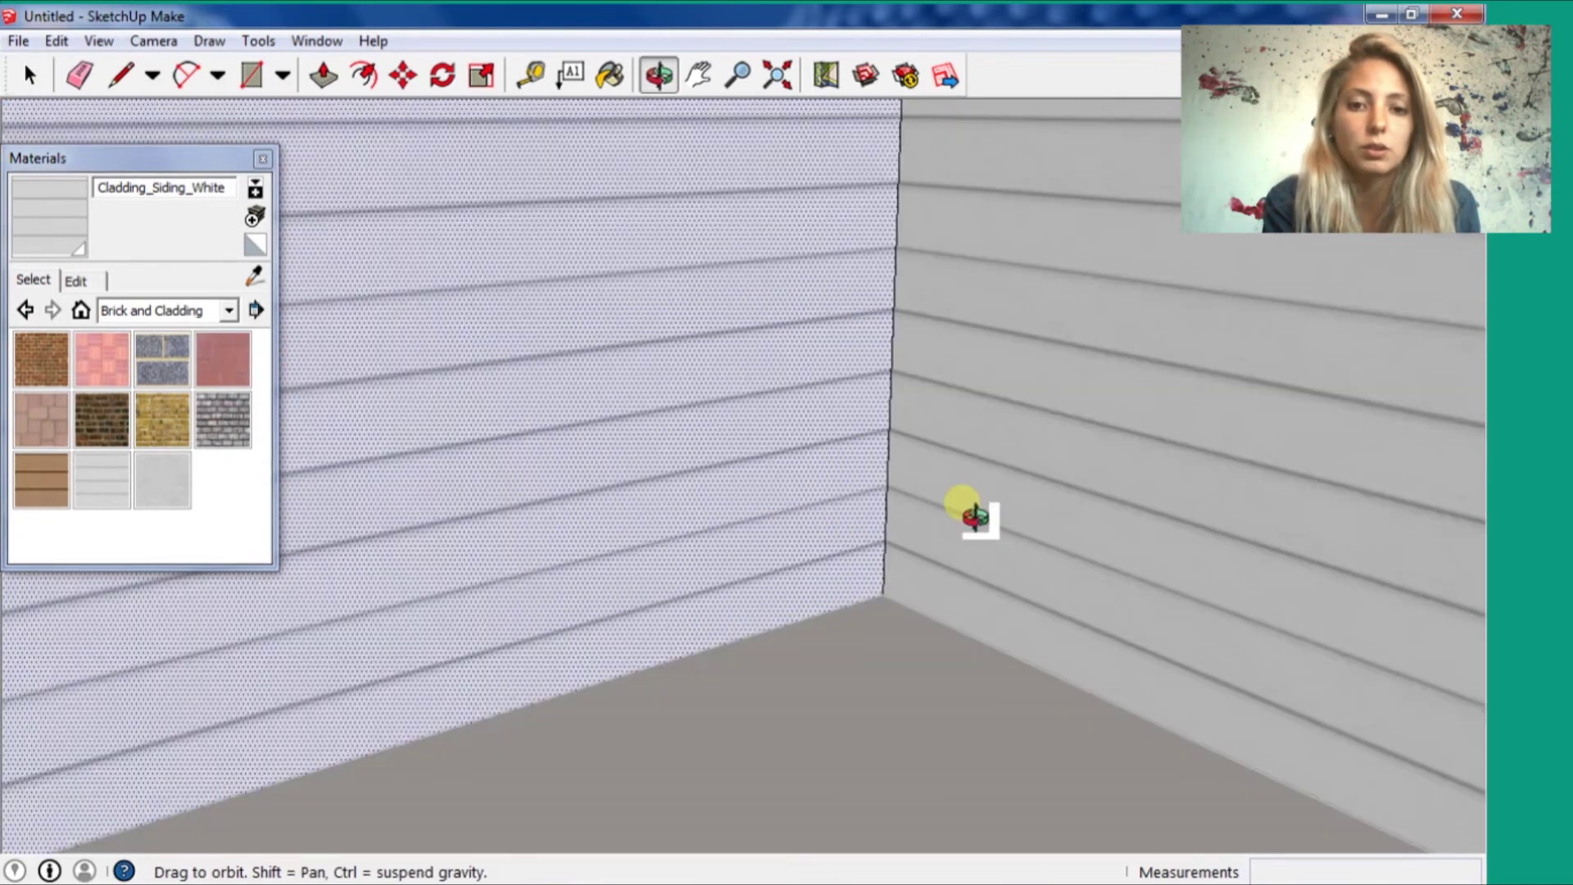
- Choose the light grey Color_001 from the Colors collection for painting
key("space")
left_click(192, 311)
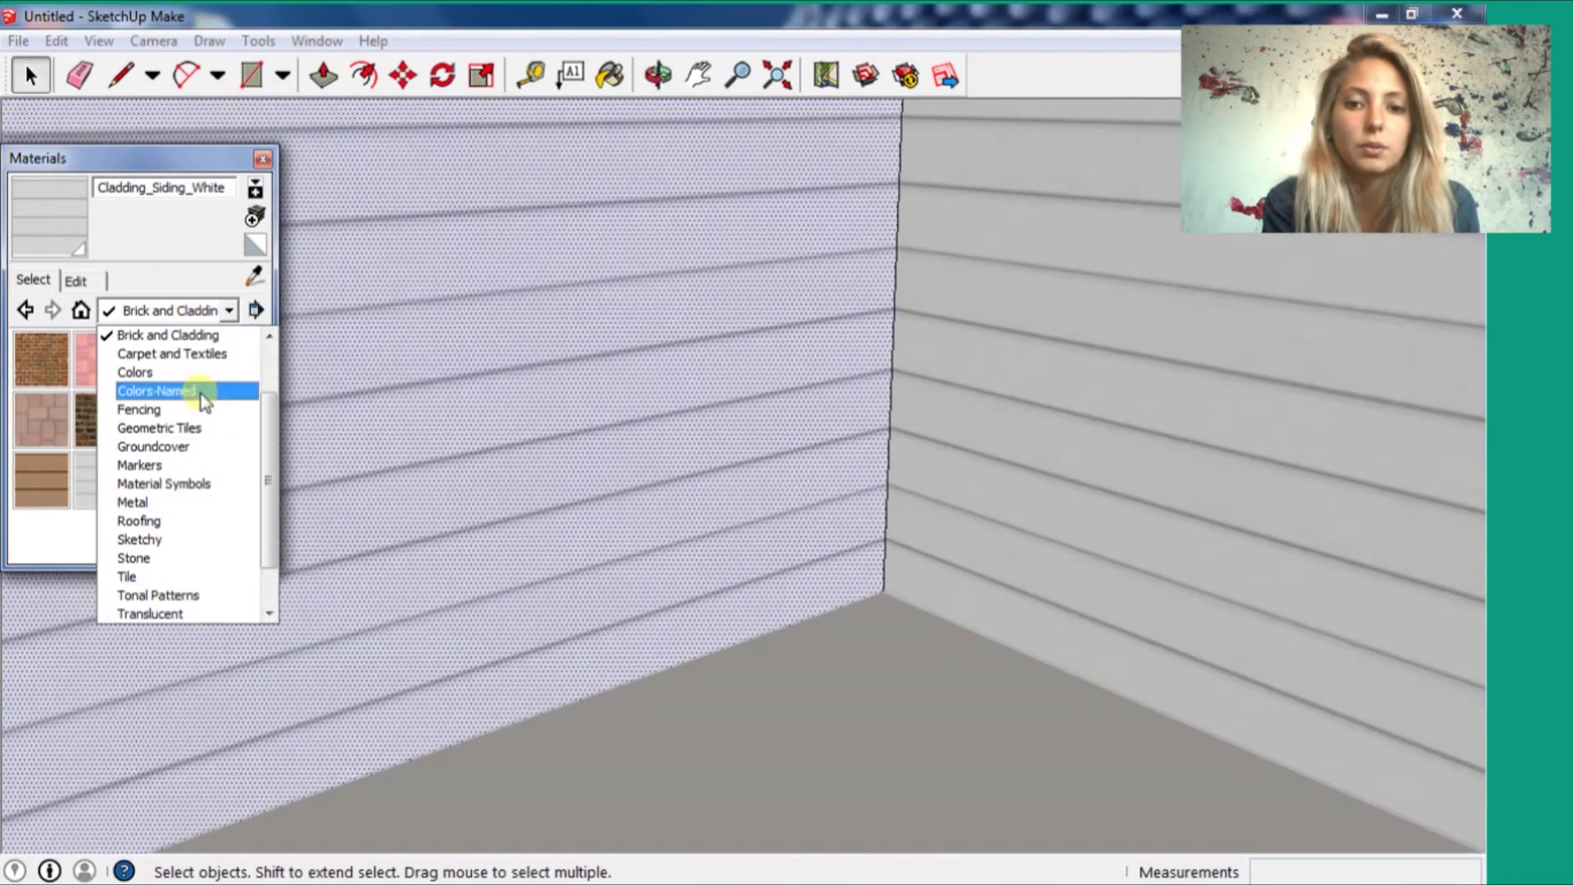
left_click(156, 372)
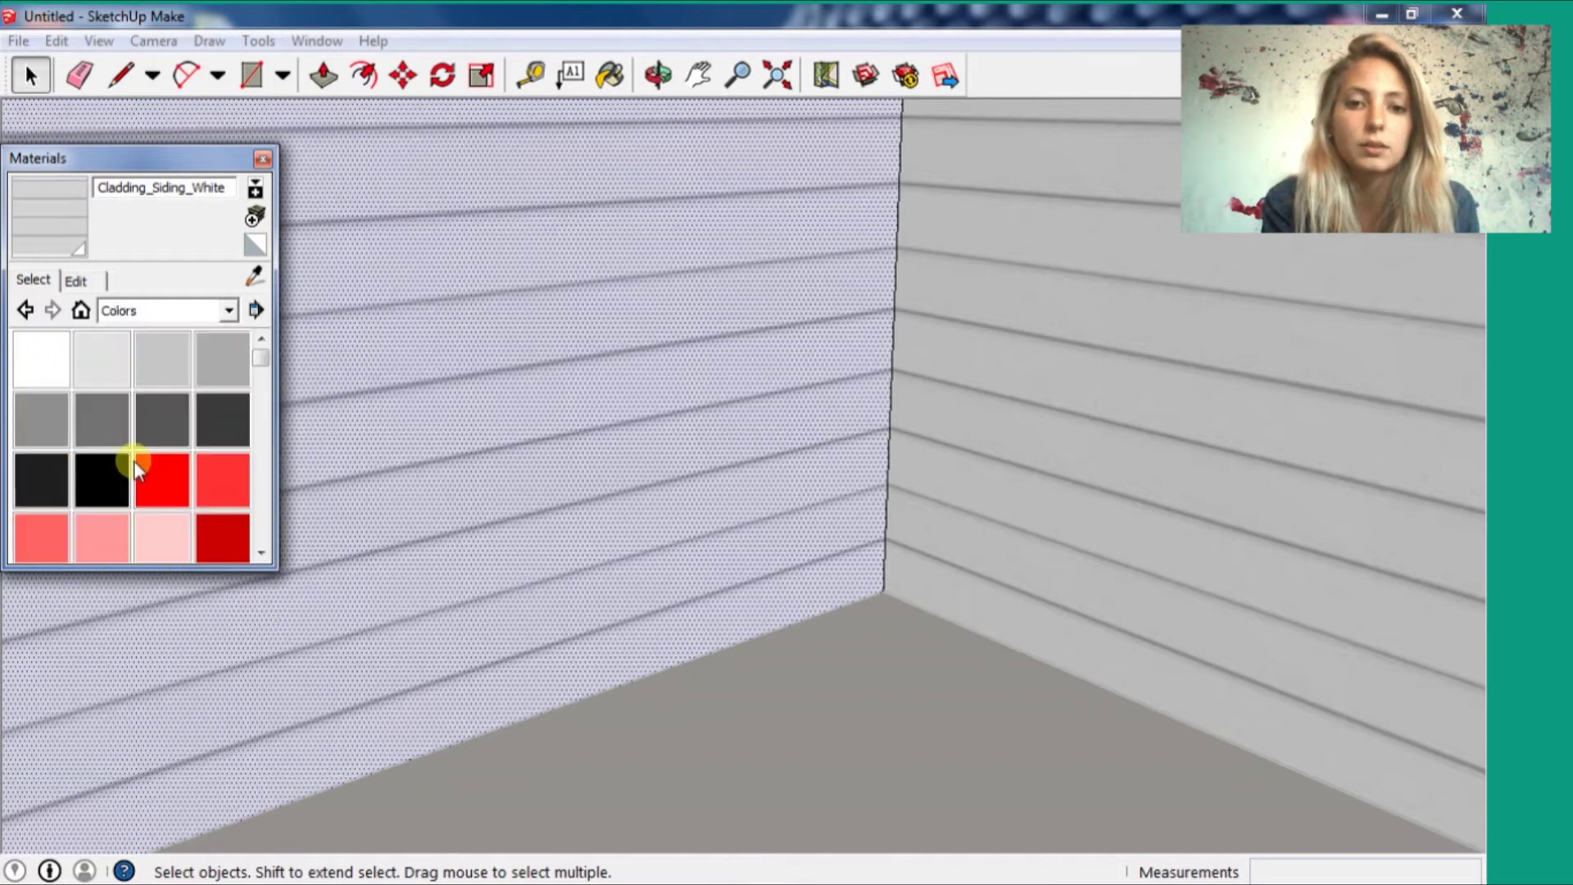
left_click(134, 460)
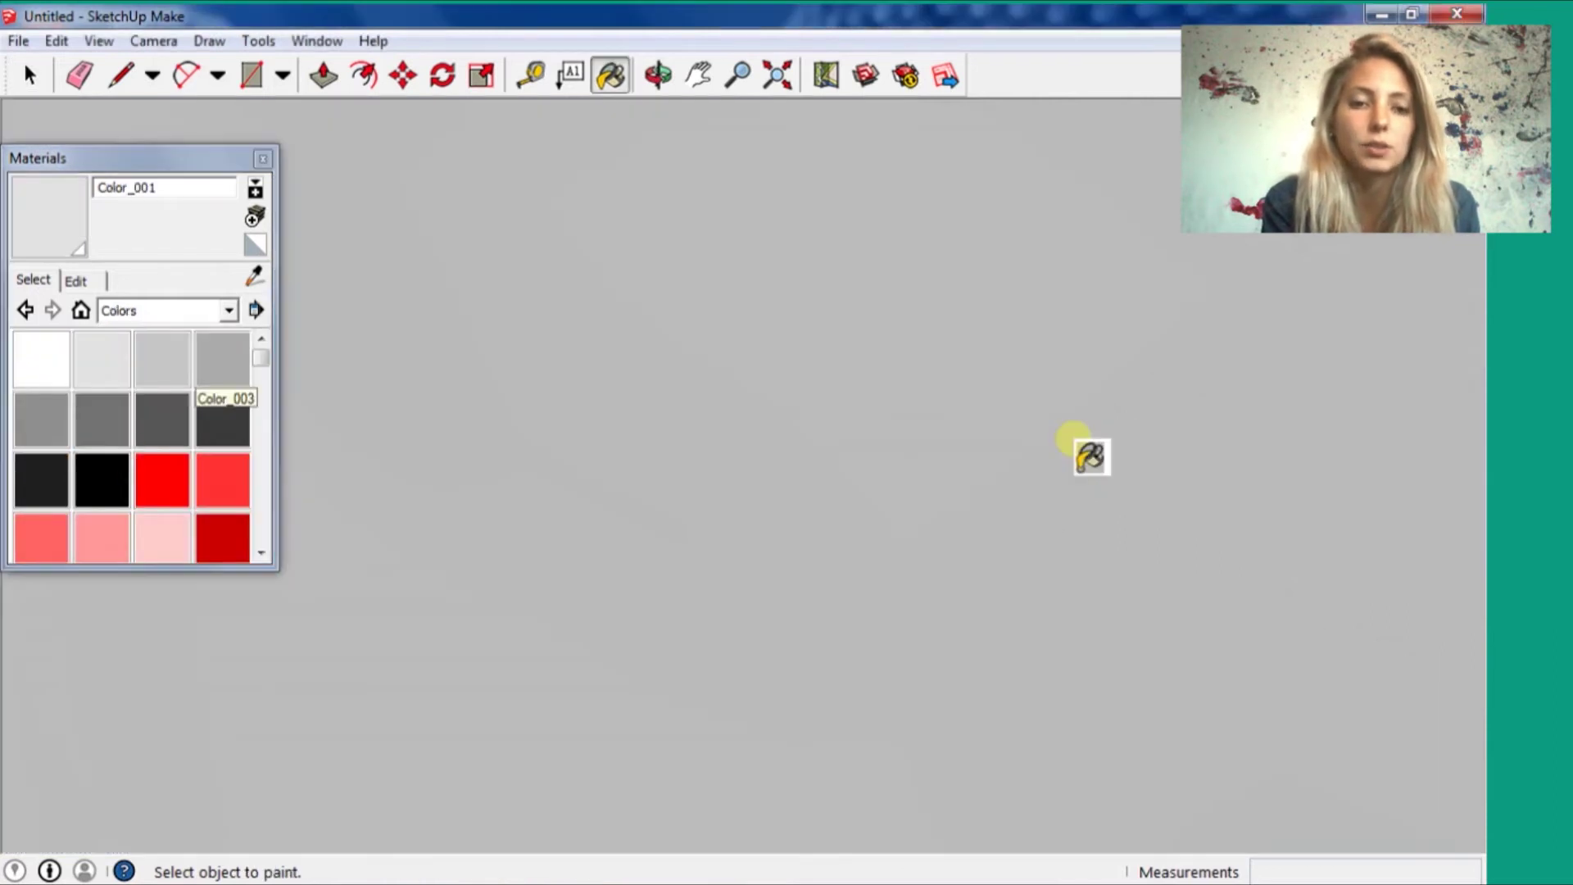
- Orbit and zoom around the interior walls and floor, then zoom back out
mouse_move(1090, 456)
middle_mouse_down()
mouse_move(619, 368)
mouse_move(671, 322)
mouse_move(795, 545)
middle_mouse_up()
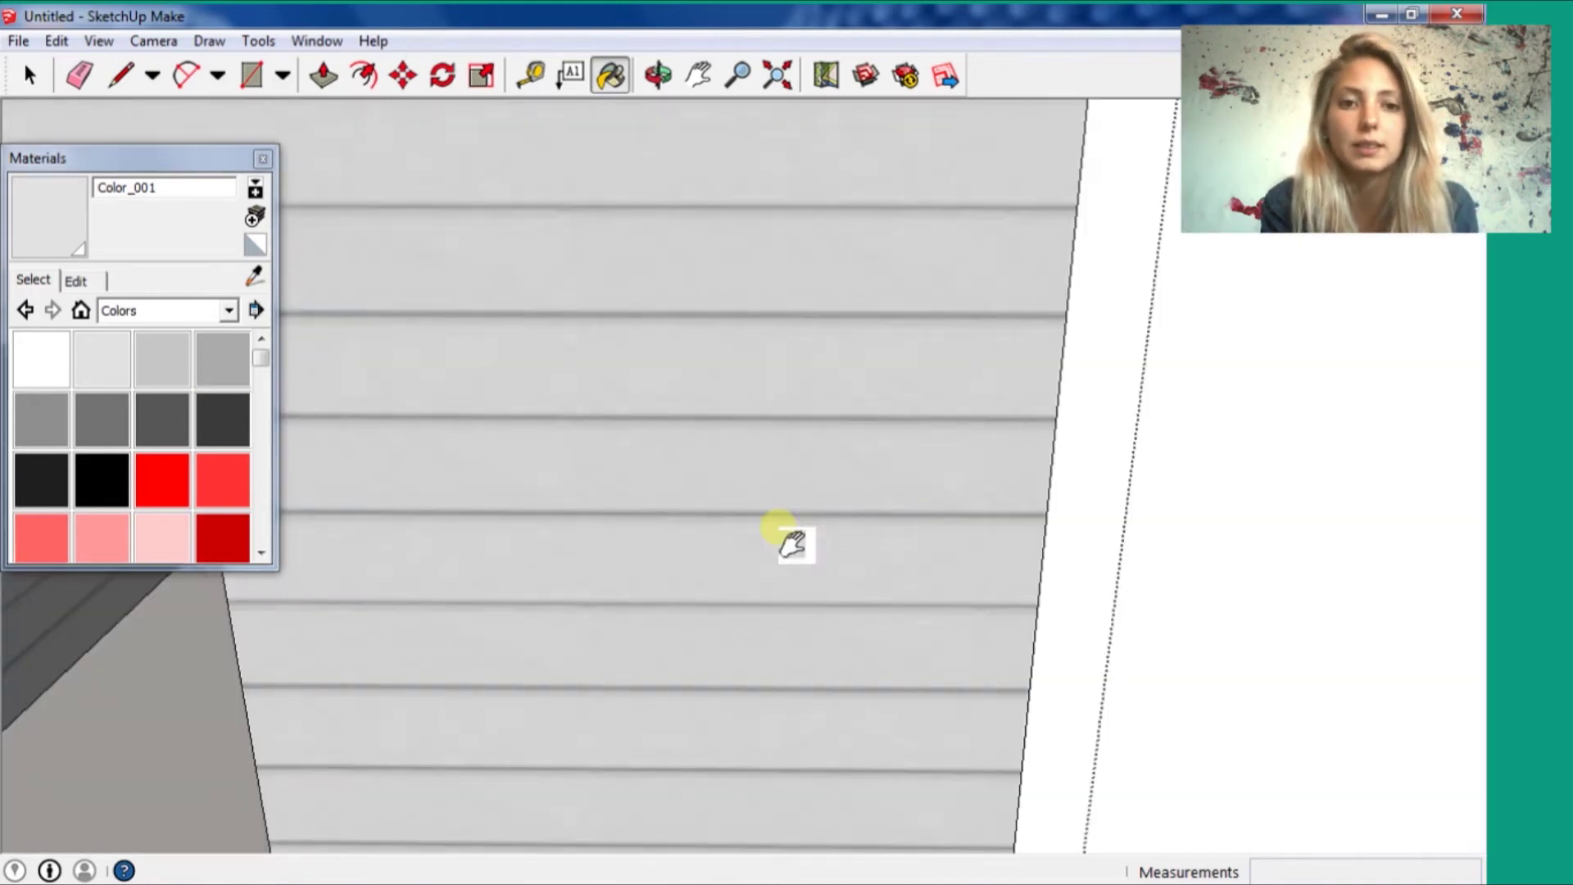
scroll(733, 501, "down", 5)
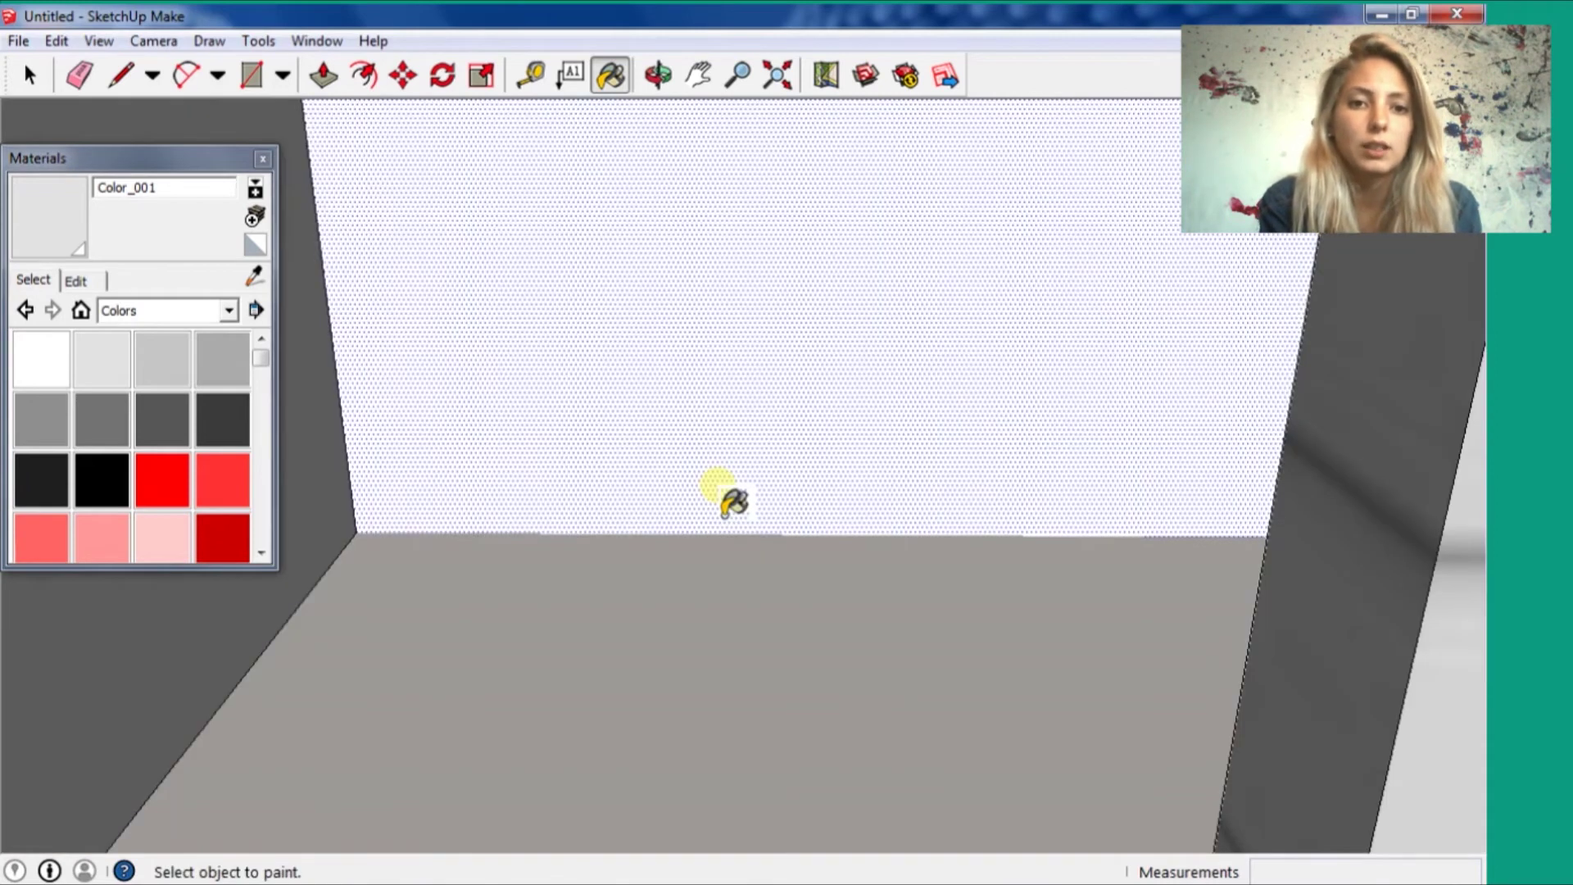
middle_click_drag(733, 501, 501, 650)
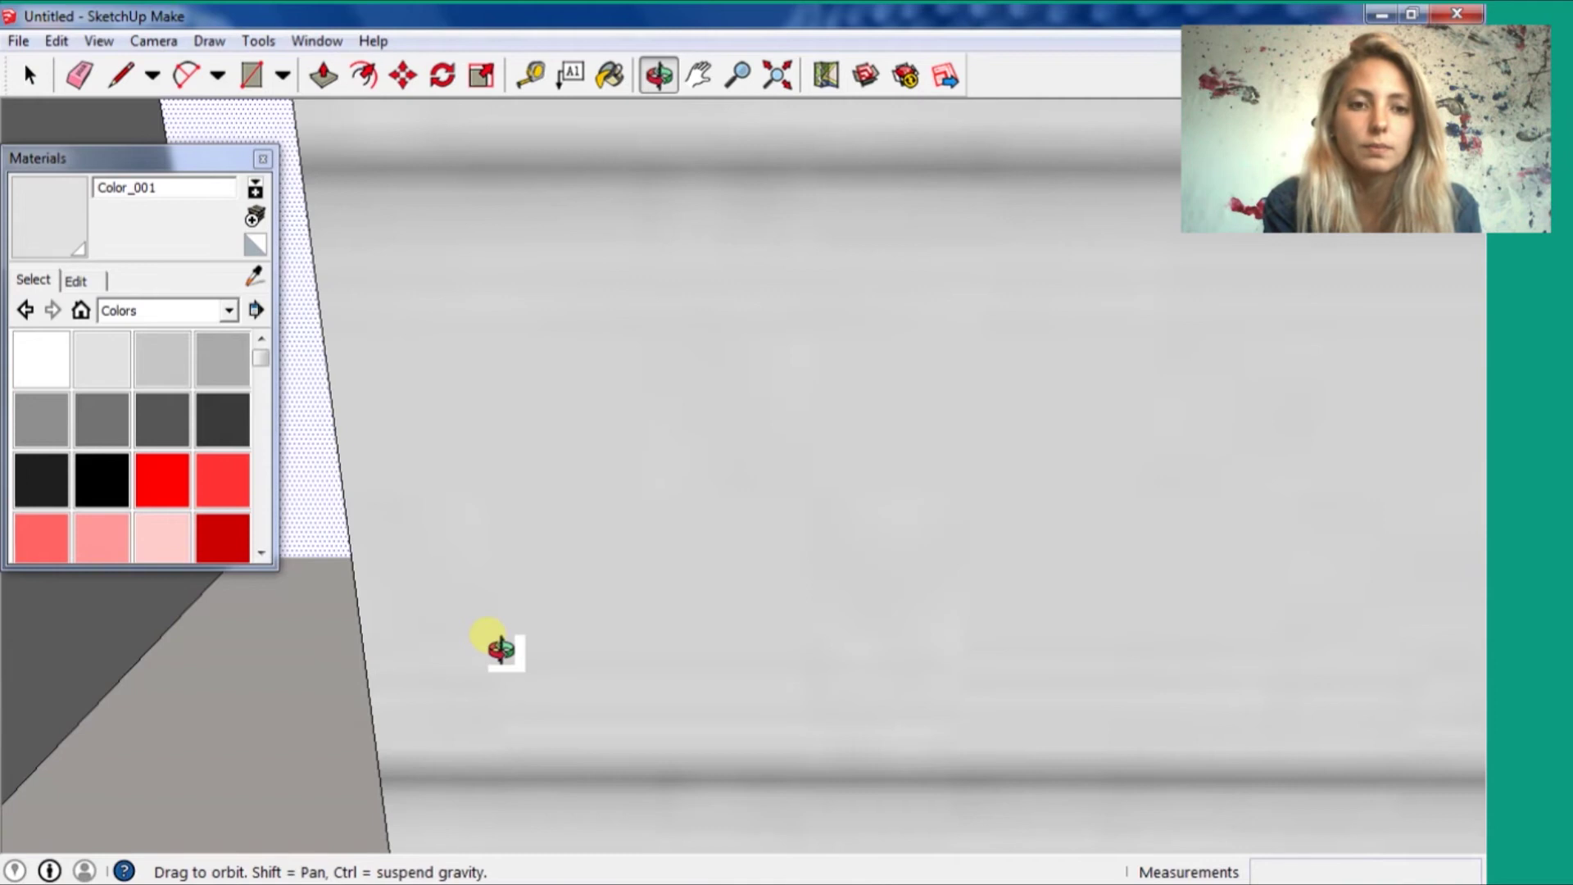
middle_click_drag(502, 649, 911, 522)
scroll(911, 522, "down", 3)
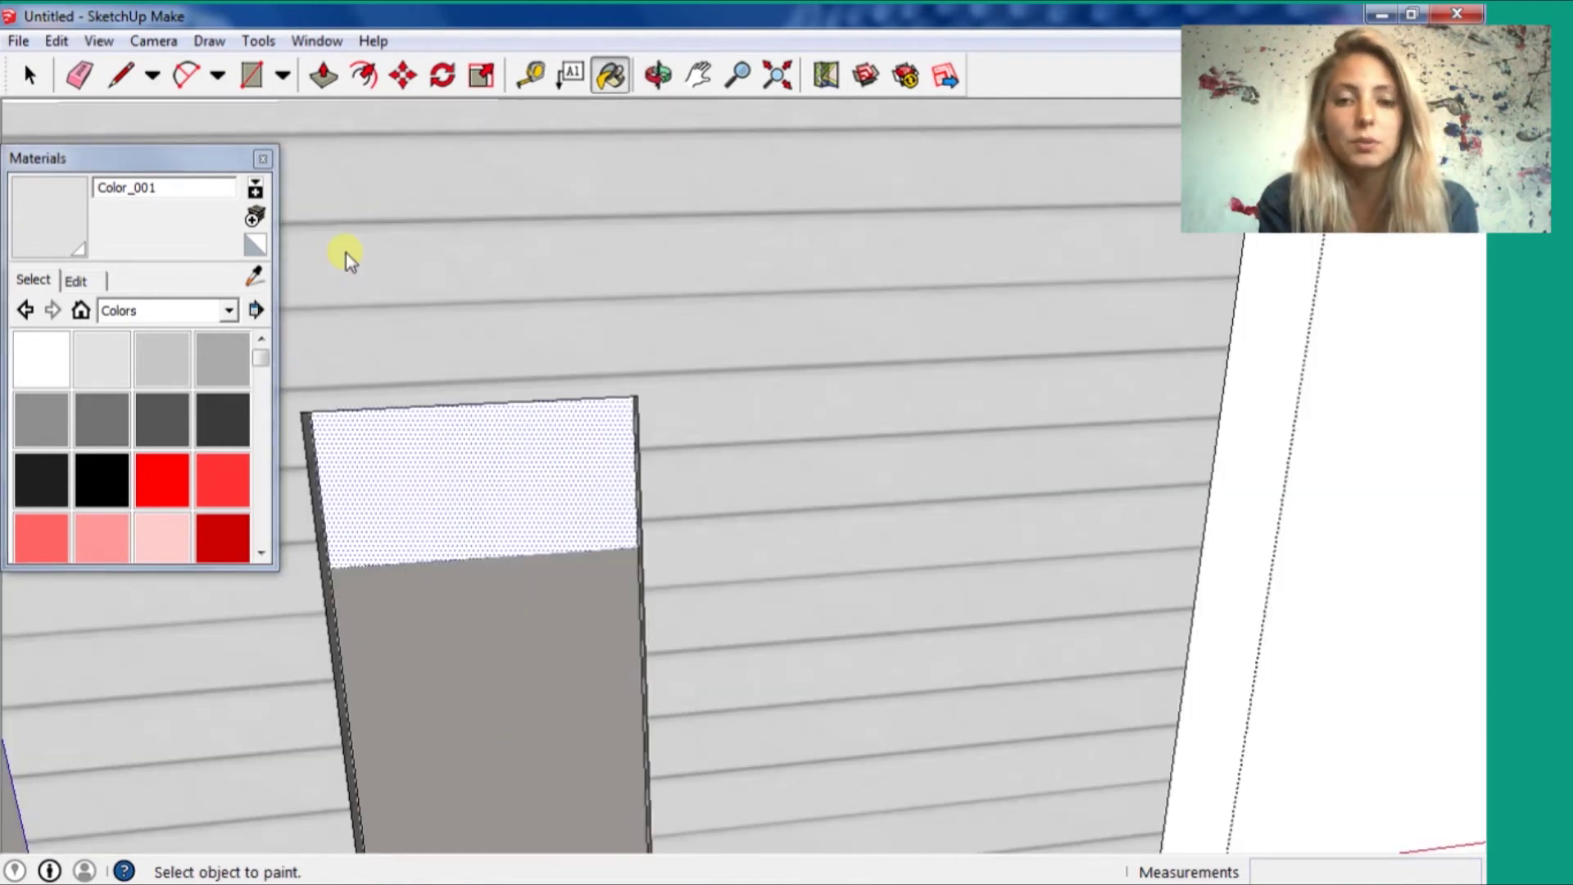
scroll(346, 252, "down", 5)
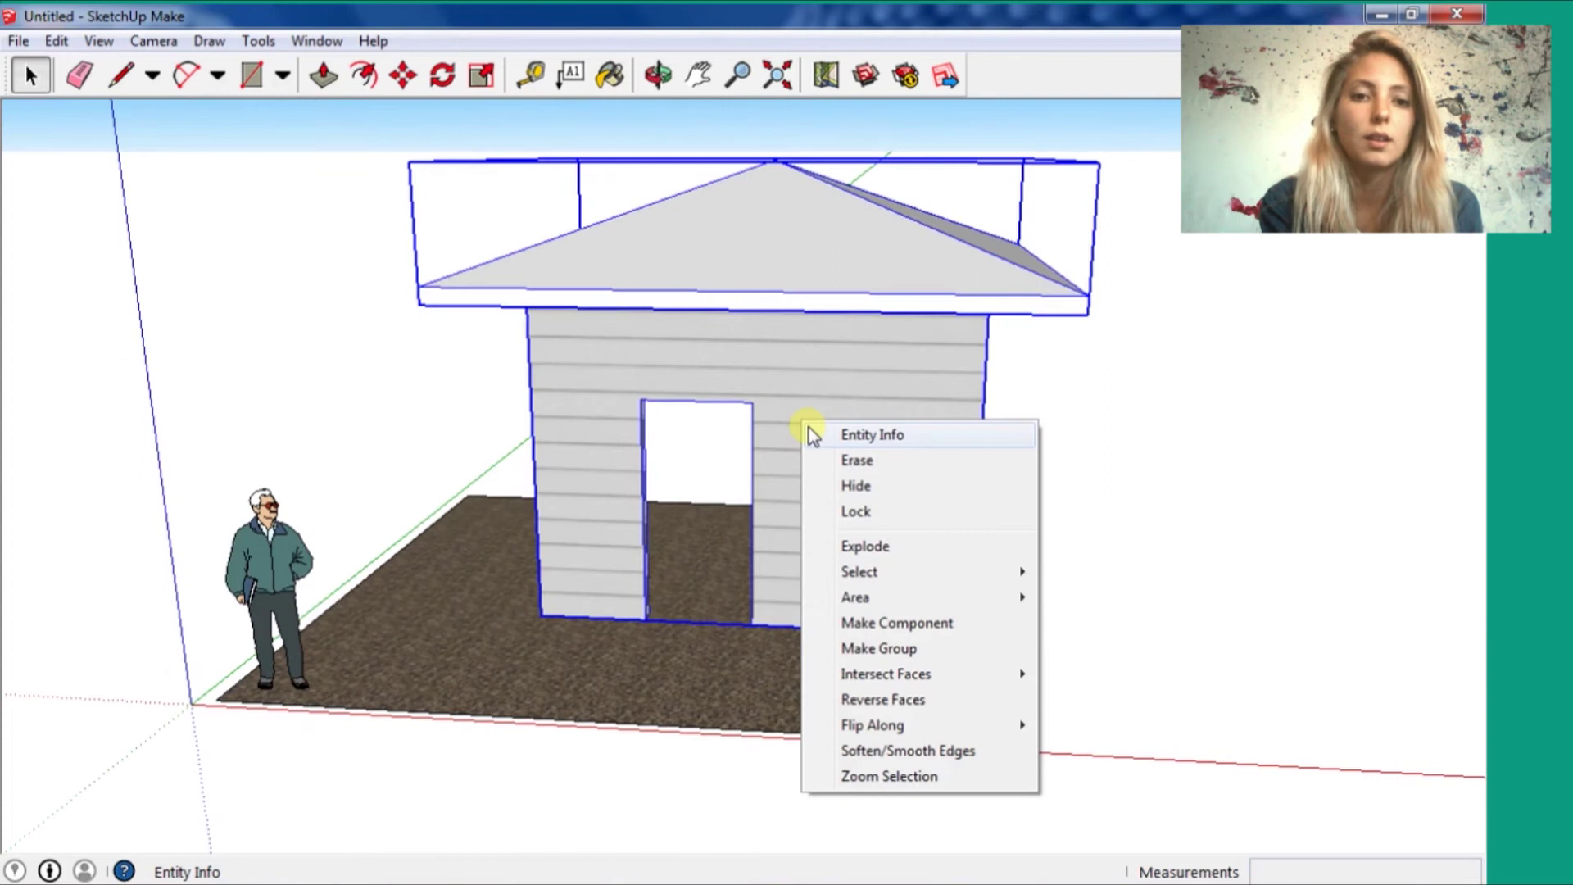
- Move the house left and down onto the centre of the gravel ground
key("Escape")
left_click(403, 74)
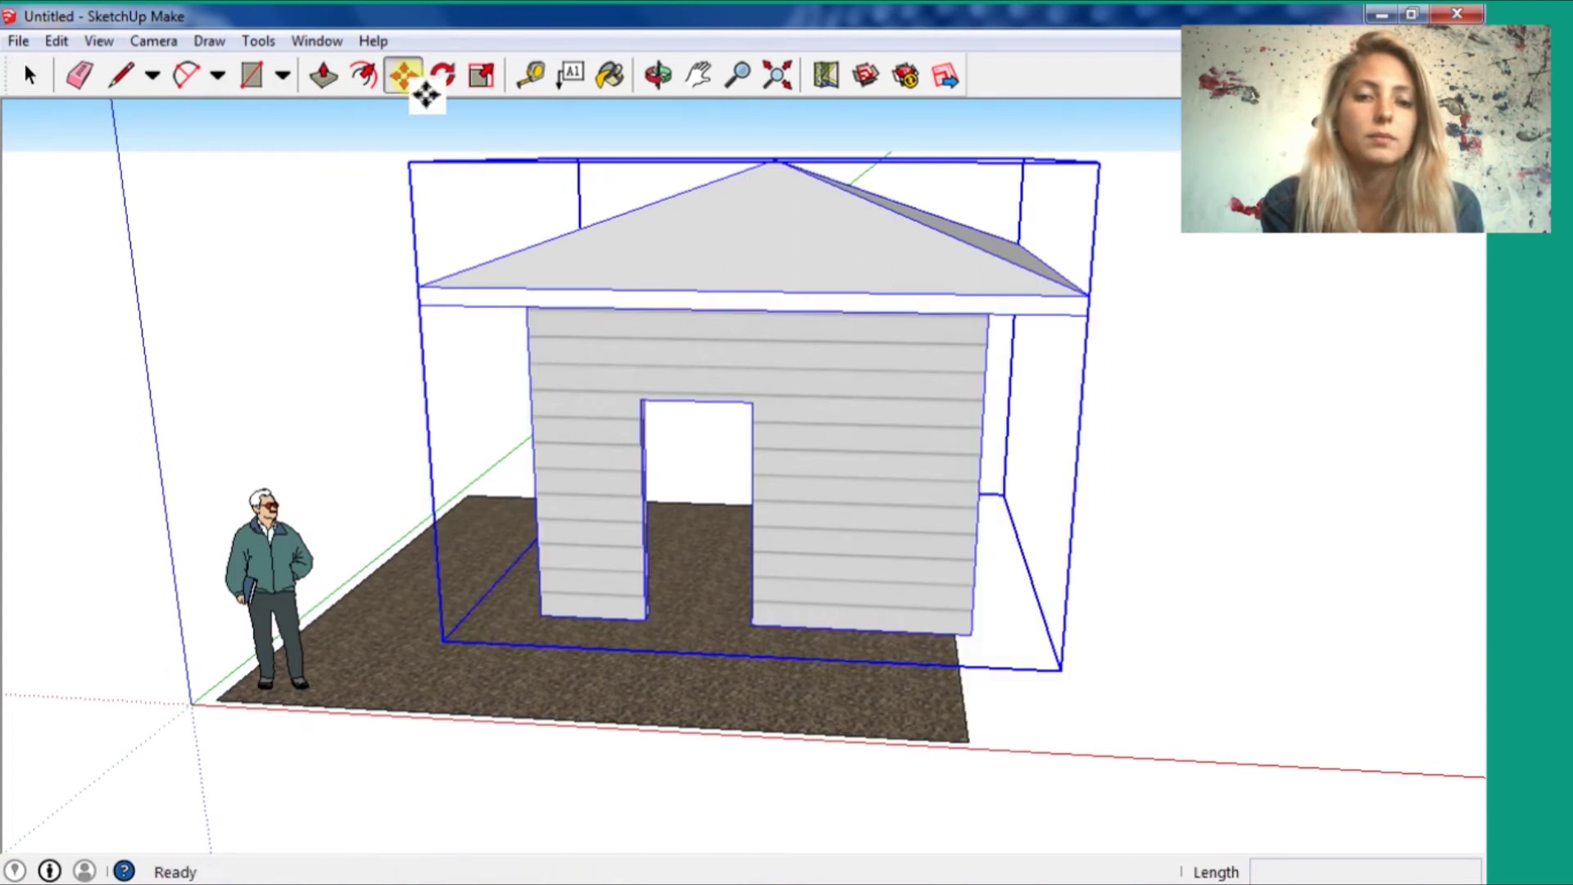
left_click_drag(877, 706, 754, 748)
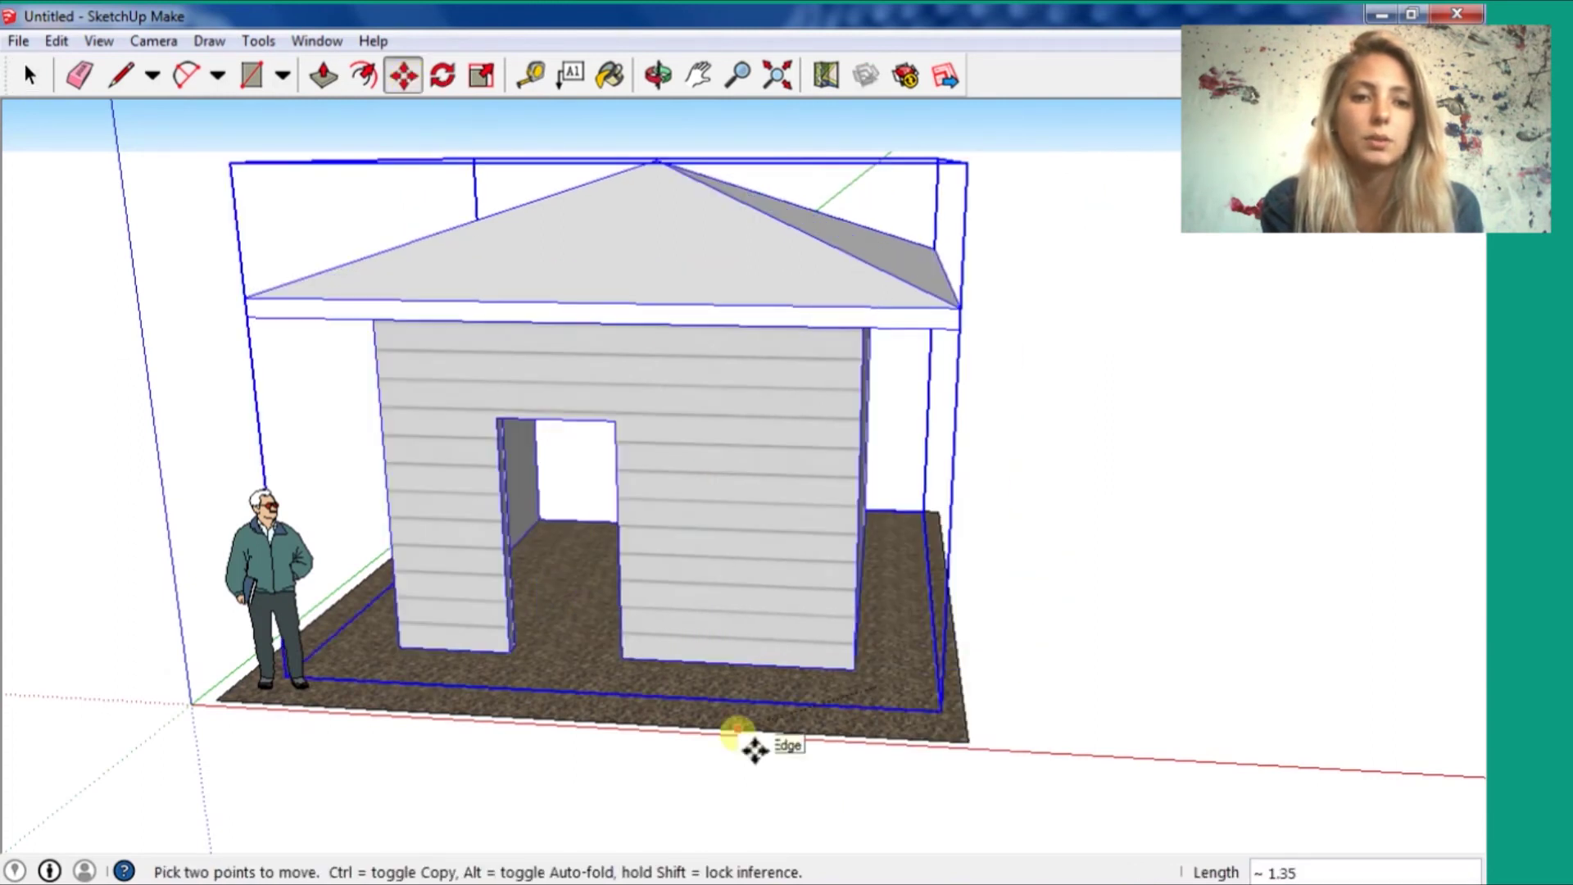
left_click(755, 749)
- Orbit closer around the house and open its group for editing
middle_click_drag(755, 748, 643, 491)
scroll(607, 726, "down", 3)
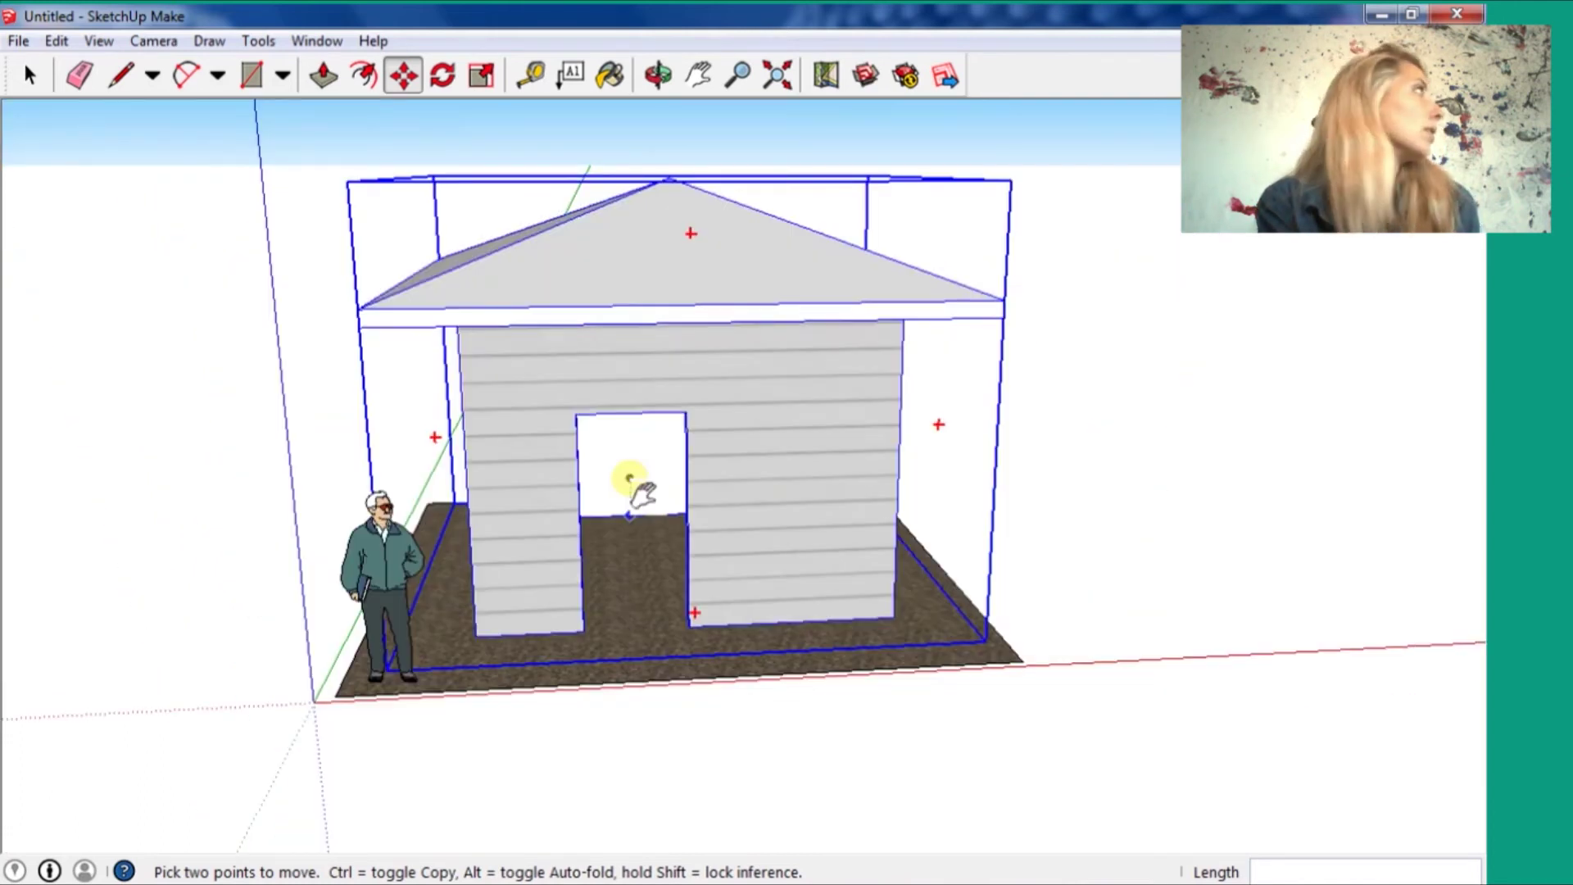
scroll(592, 328, "up", 2)
key("space")
double_click(720, 312)
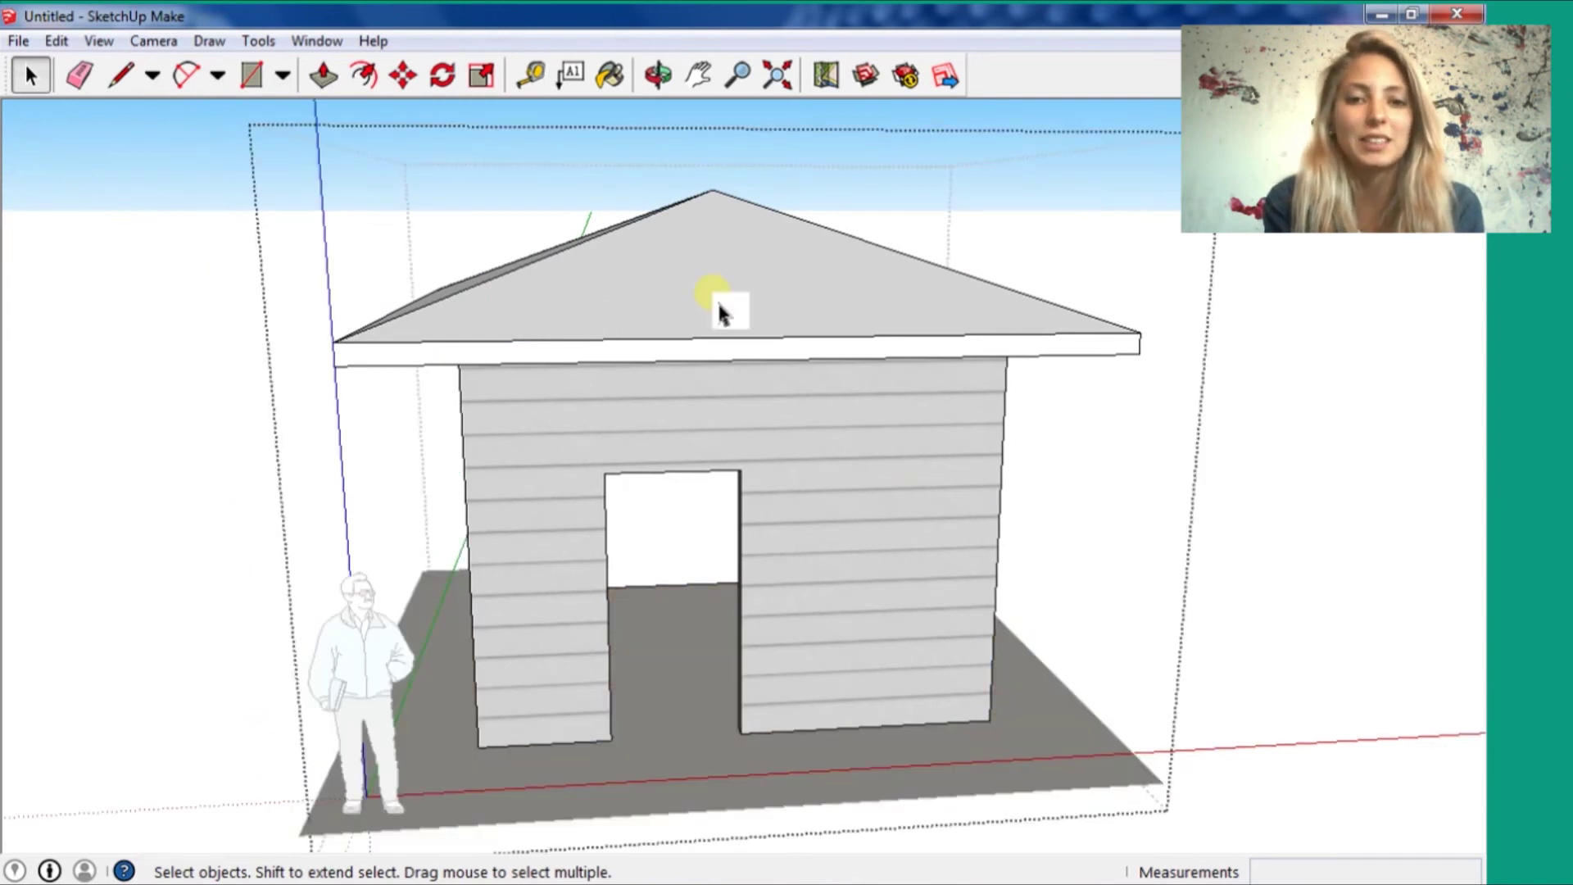
- Select the roof and pick the dark shingles swatch from the Roofing collection
left_click(719, 312)
left_click(611, 76)
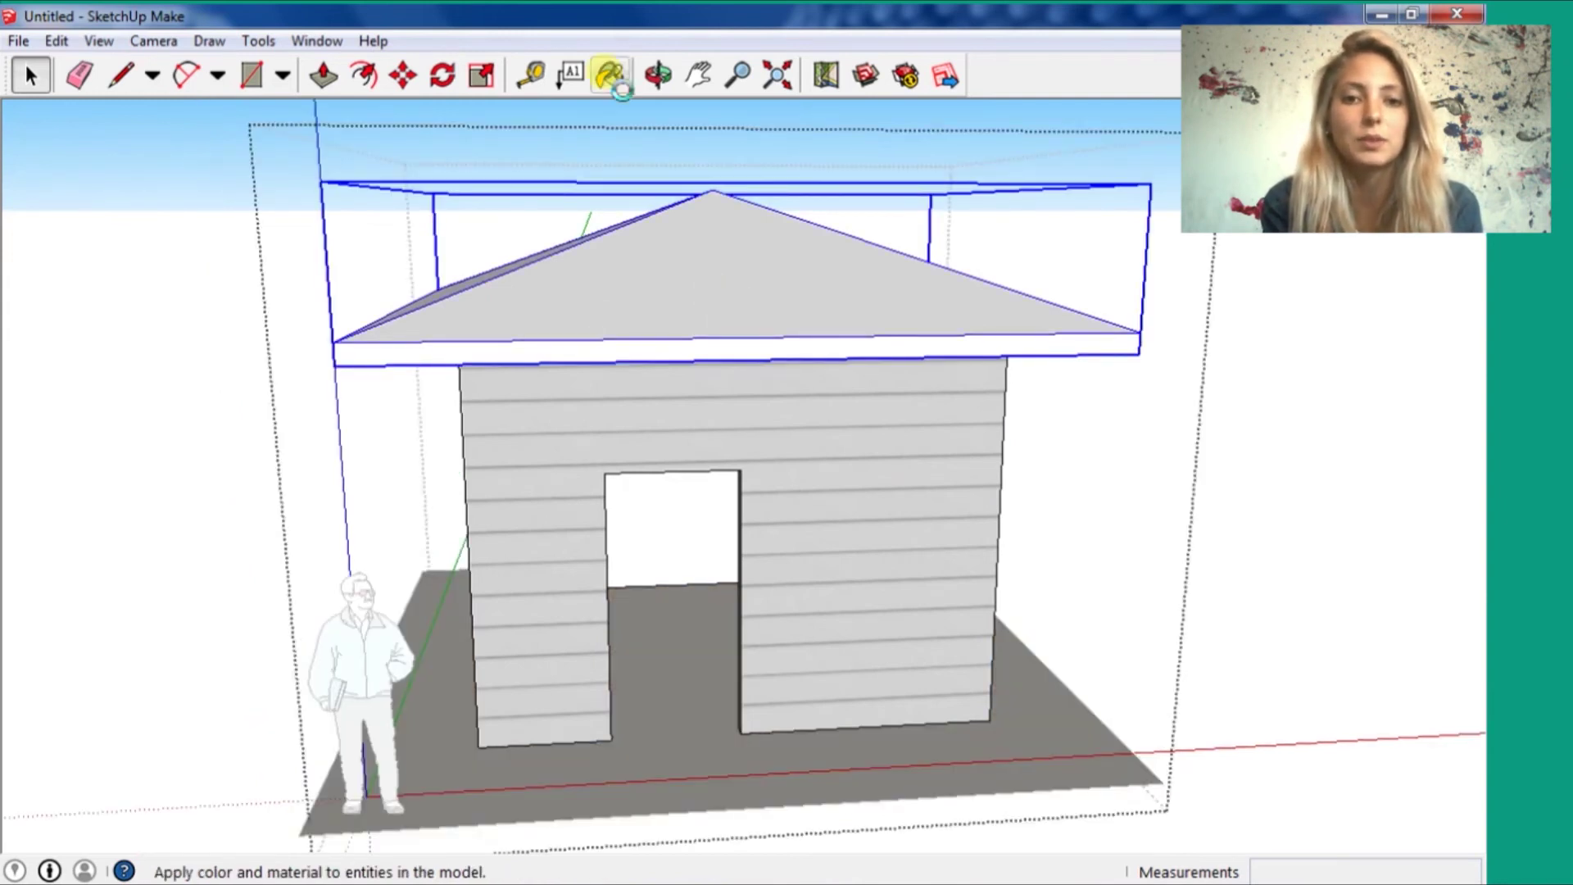
left_click(158, 314)
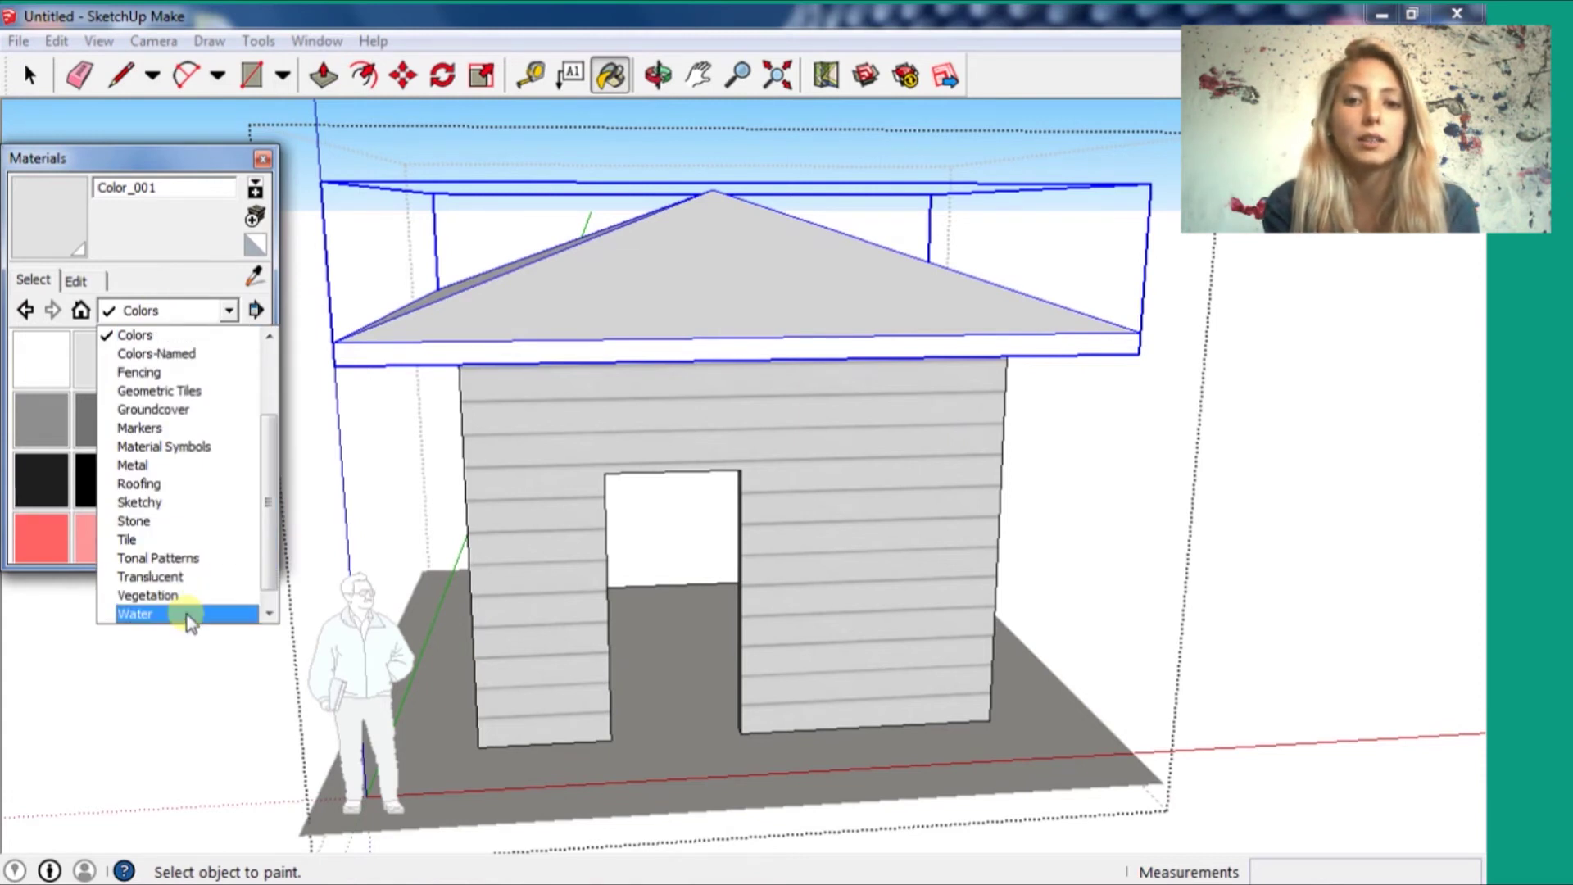
scroll(211, 582, "down", 1)
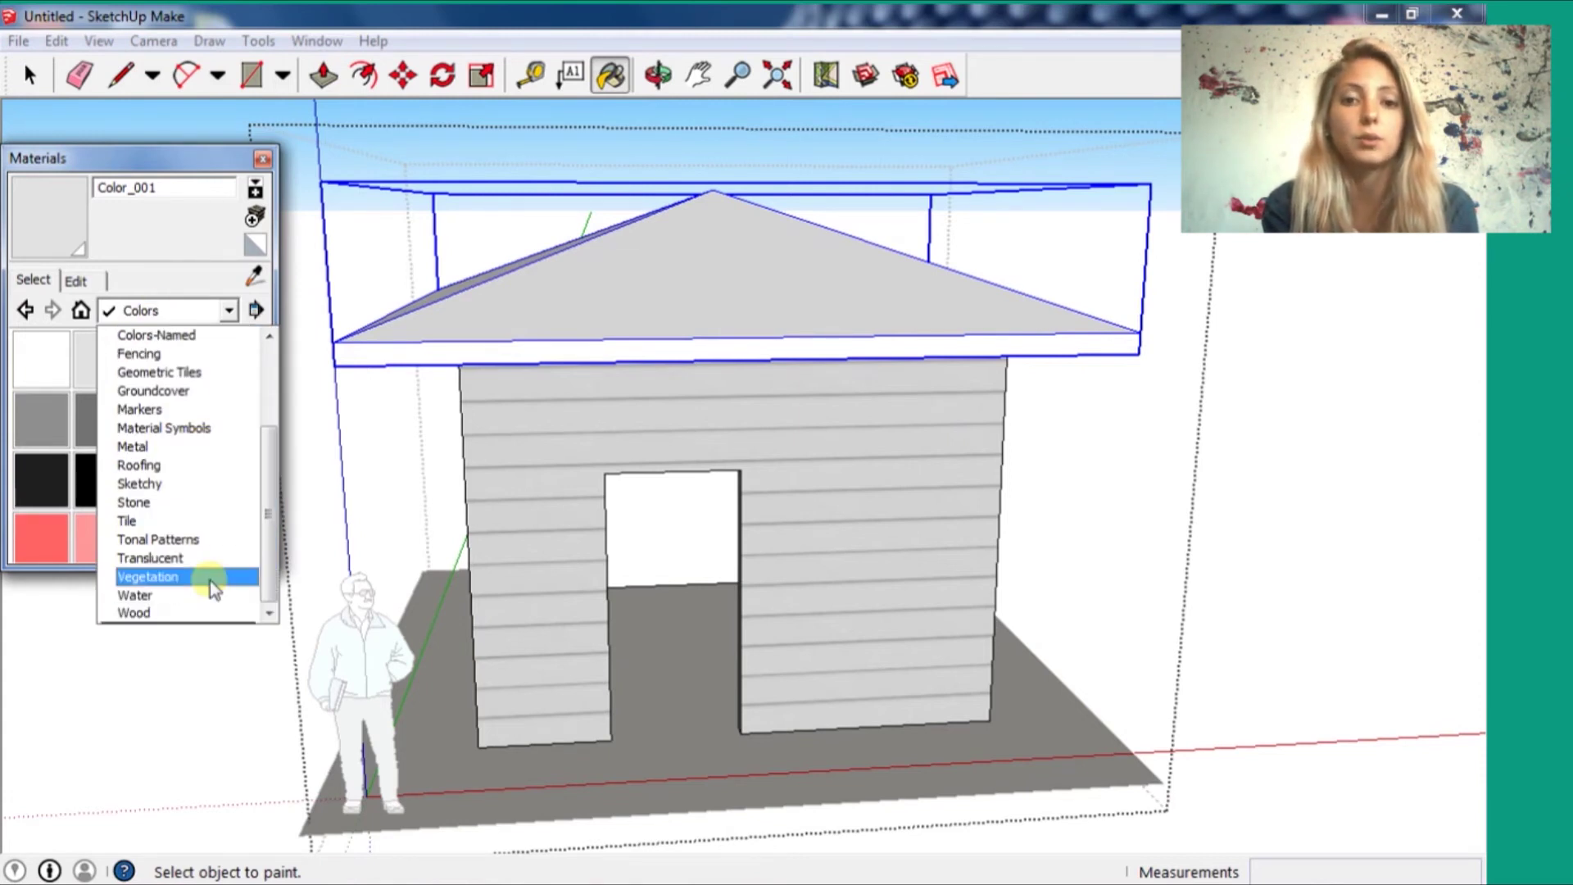
scroll(209, 544, "up", 2)
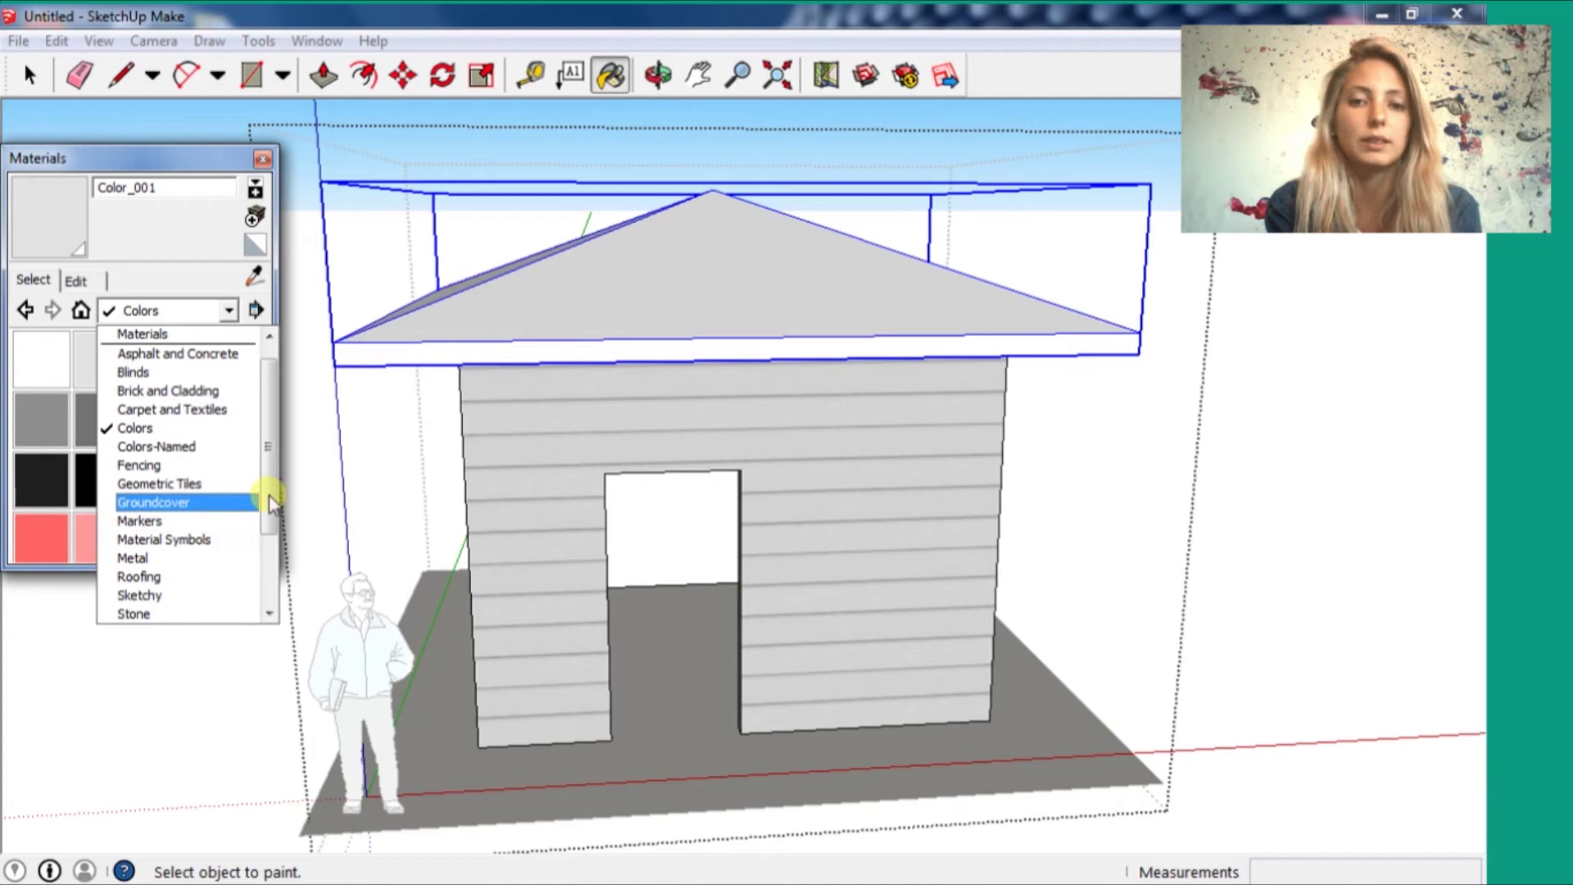
left_click_drag(269, 494, 265, 586)
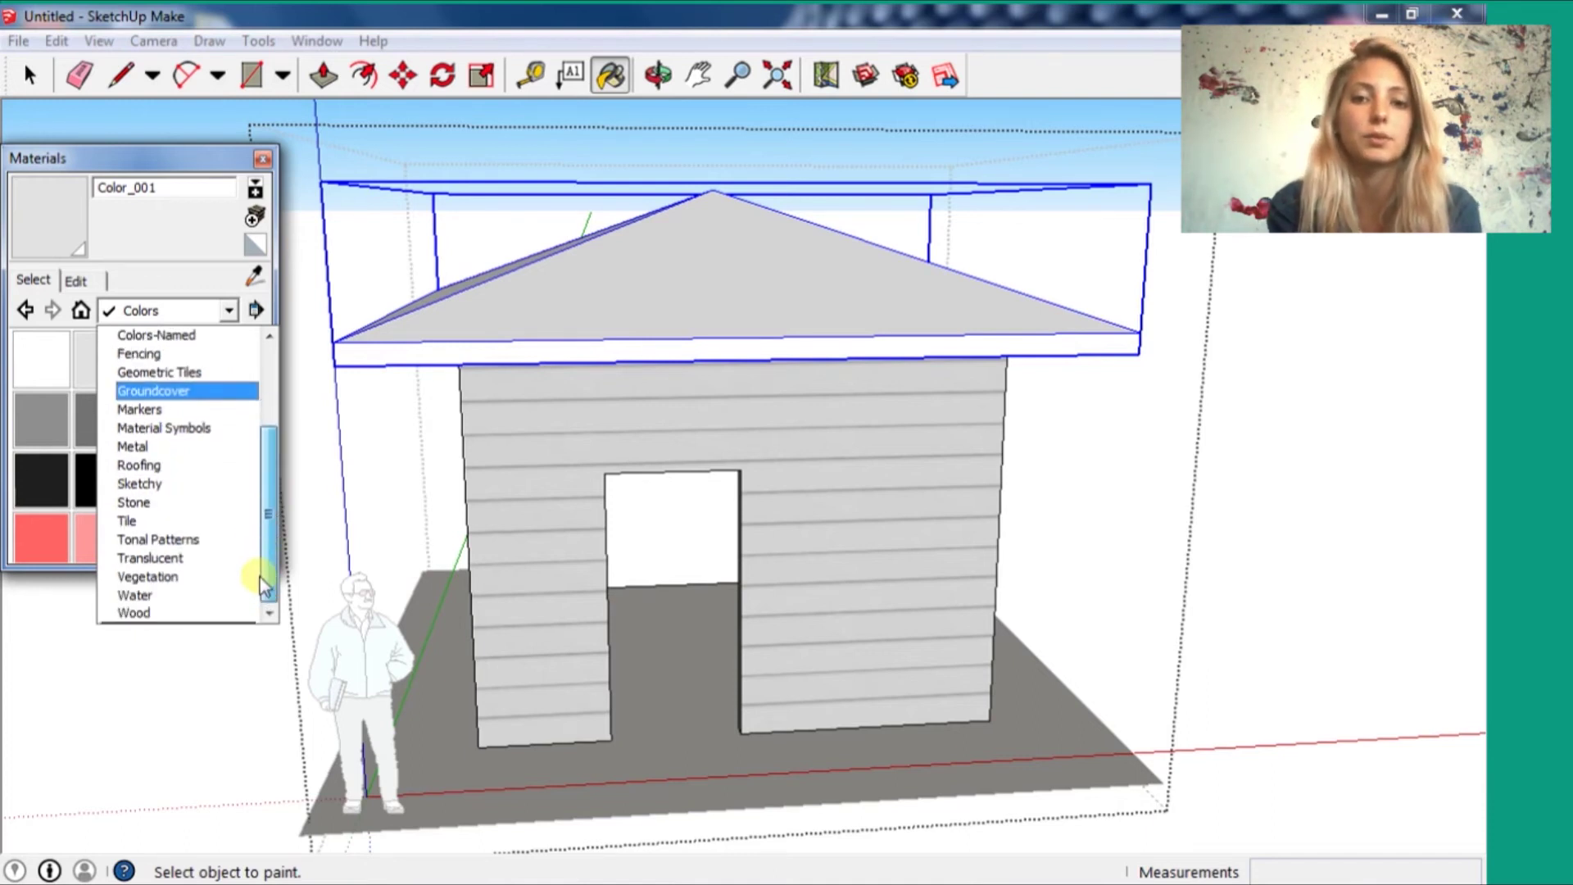
left_click(205, 464)
left_click(162, 359)
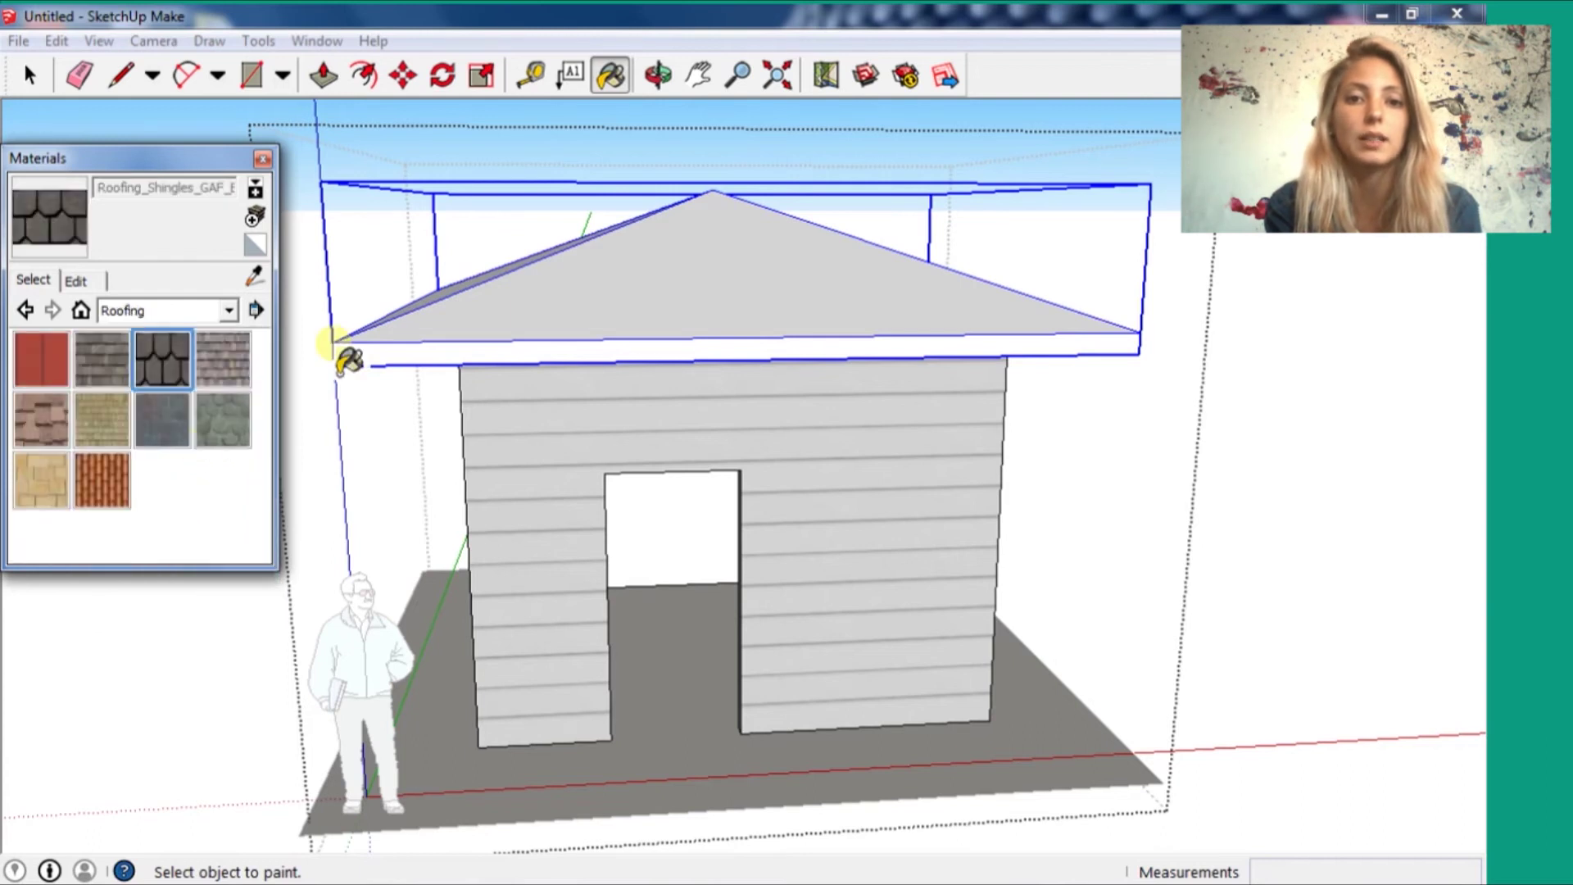
- Paint the roof with the dark shingles, inspect it, and close the Materials browser
left_click(690, 289)
scroll(691, 289, "up", 2)
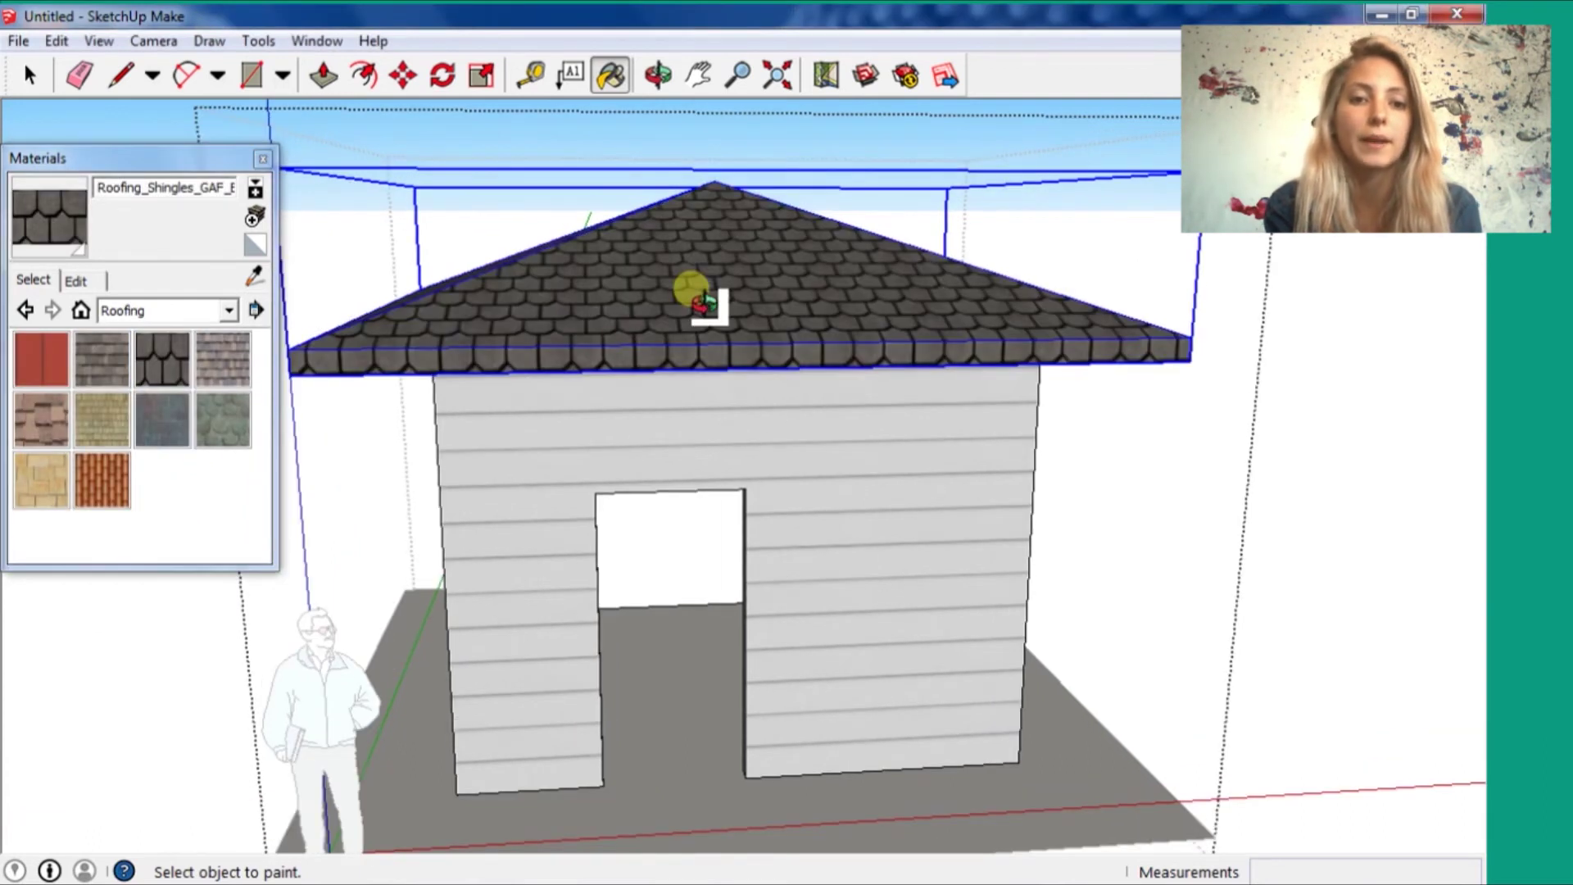
mouse_move(691, 289)
middle_mouse_down()
mouse_move(901, 337)
mouse_move(852, 352)
middle_mouse_up()
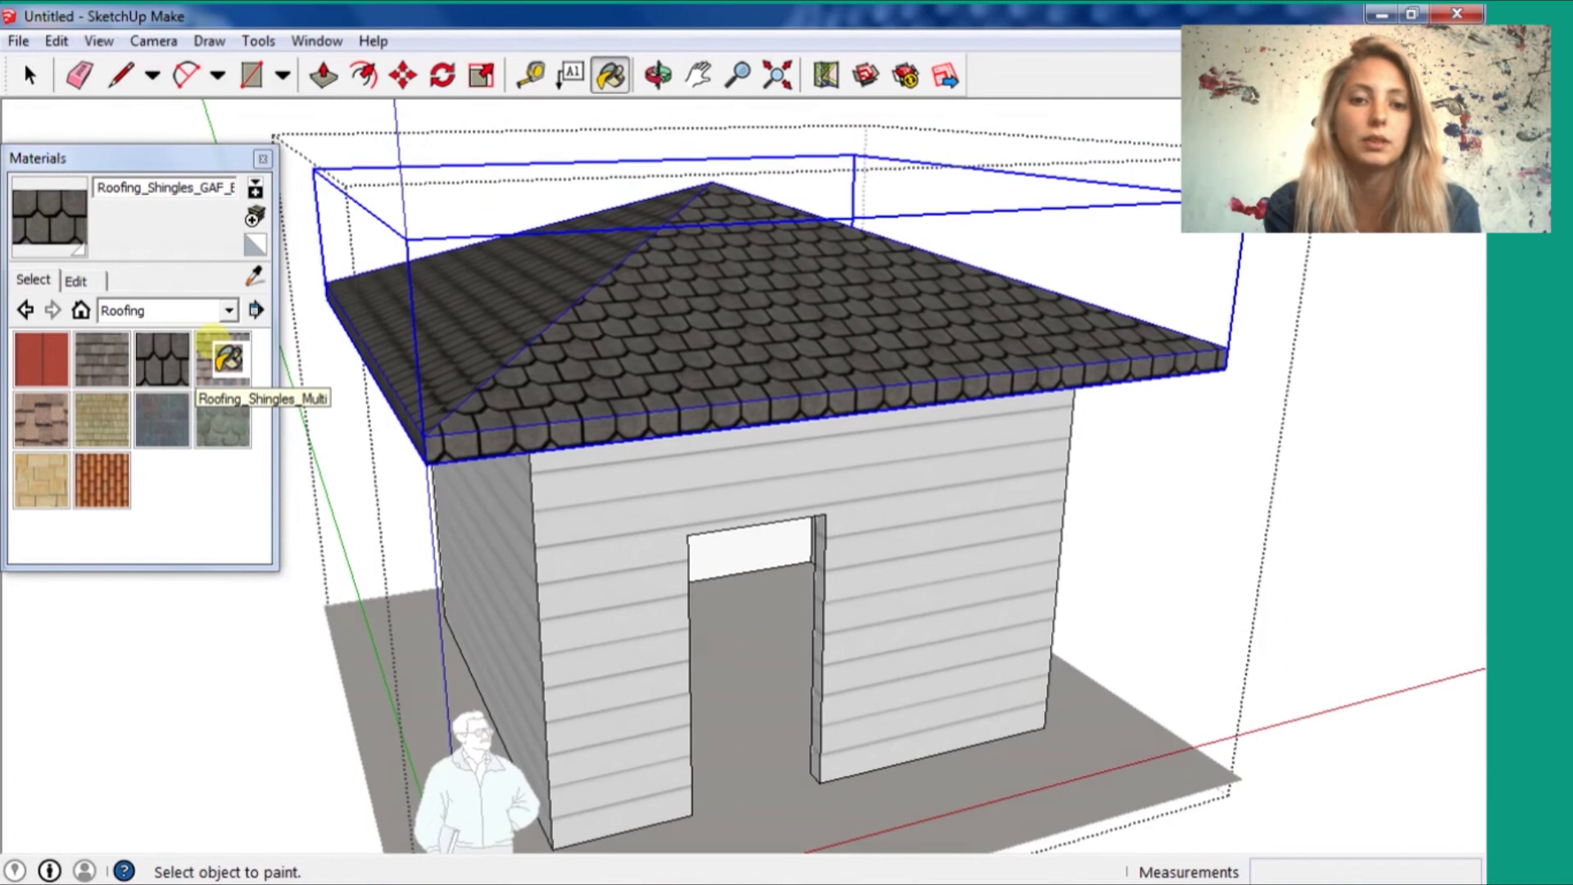
left_click(263, 158)
left_click(30, 75)
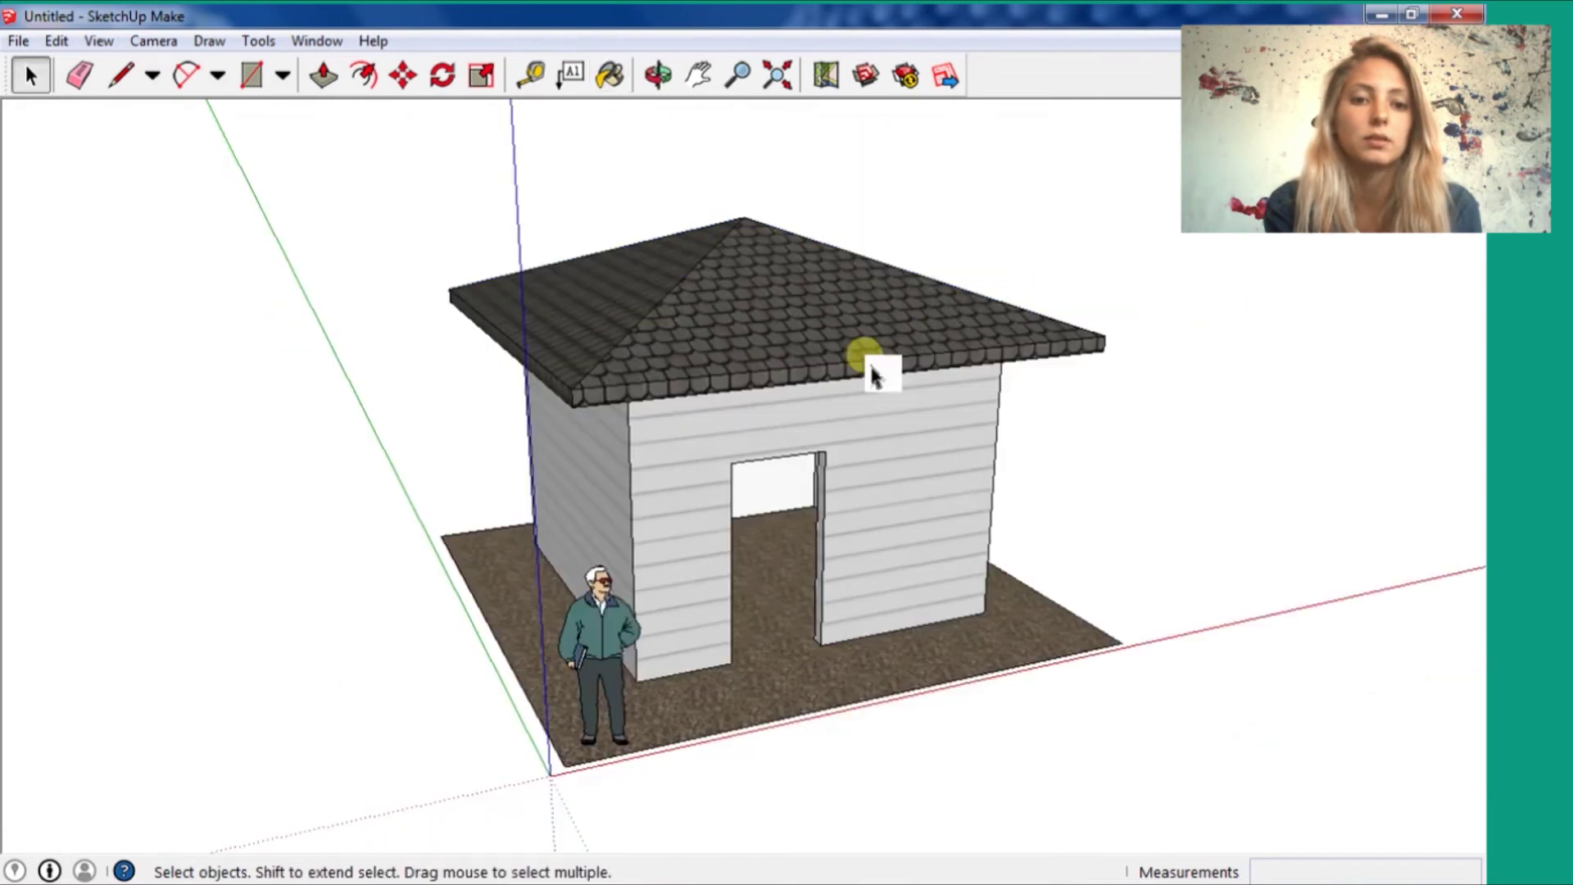
- Apply the Dry Erase Marker Wide style from the Sketchy Edges collection
middle_click_drag(871, 361, 660, 457)
left_click(316, 41)
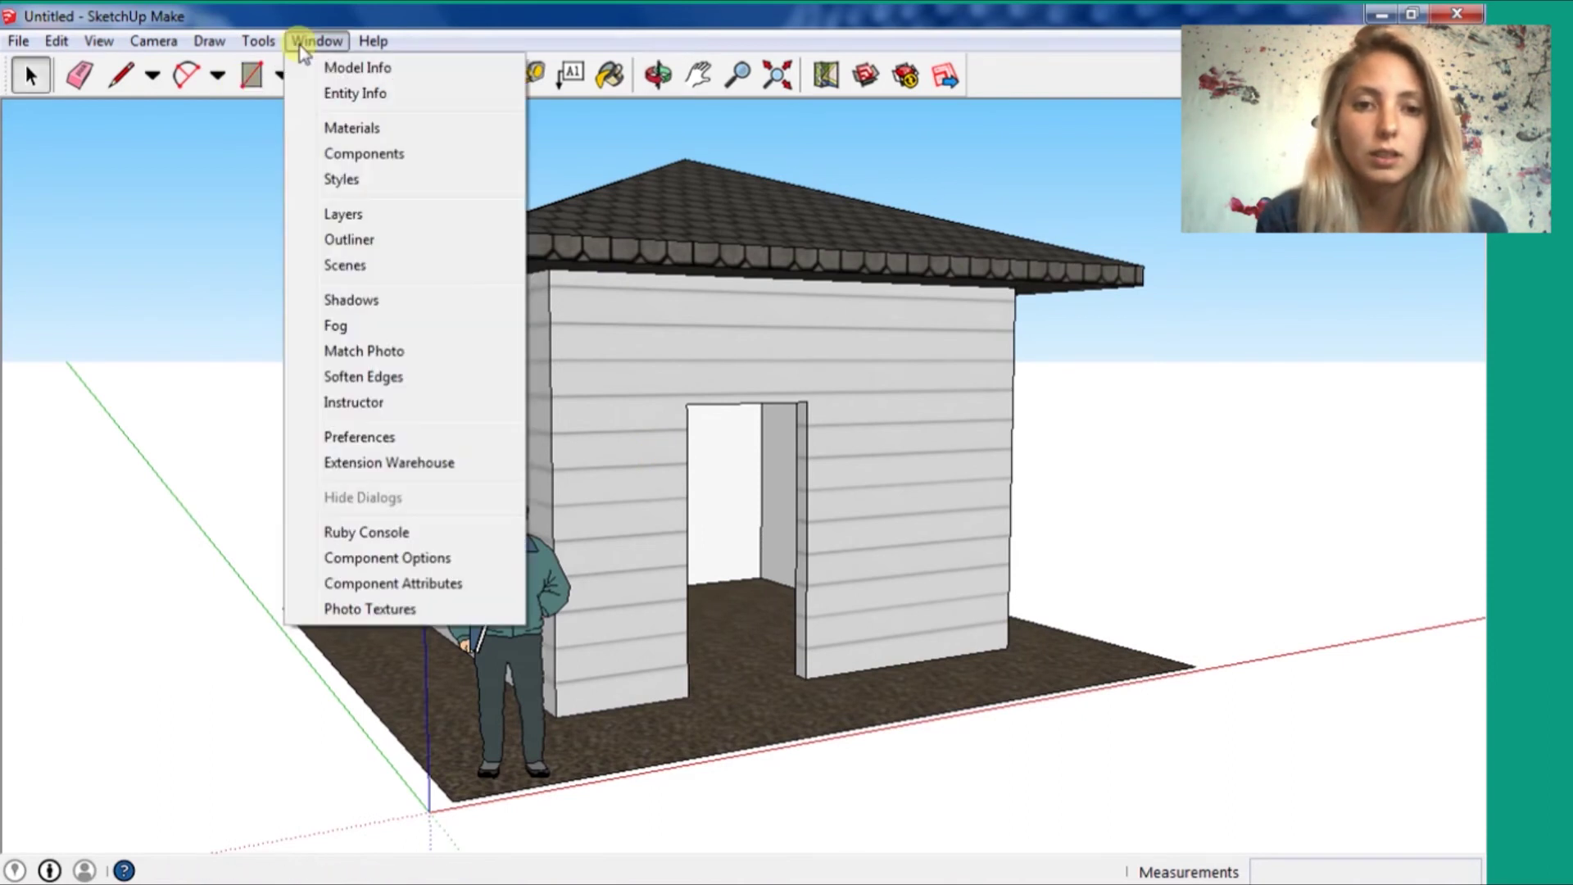
left_click(342, 213)
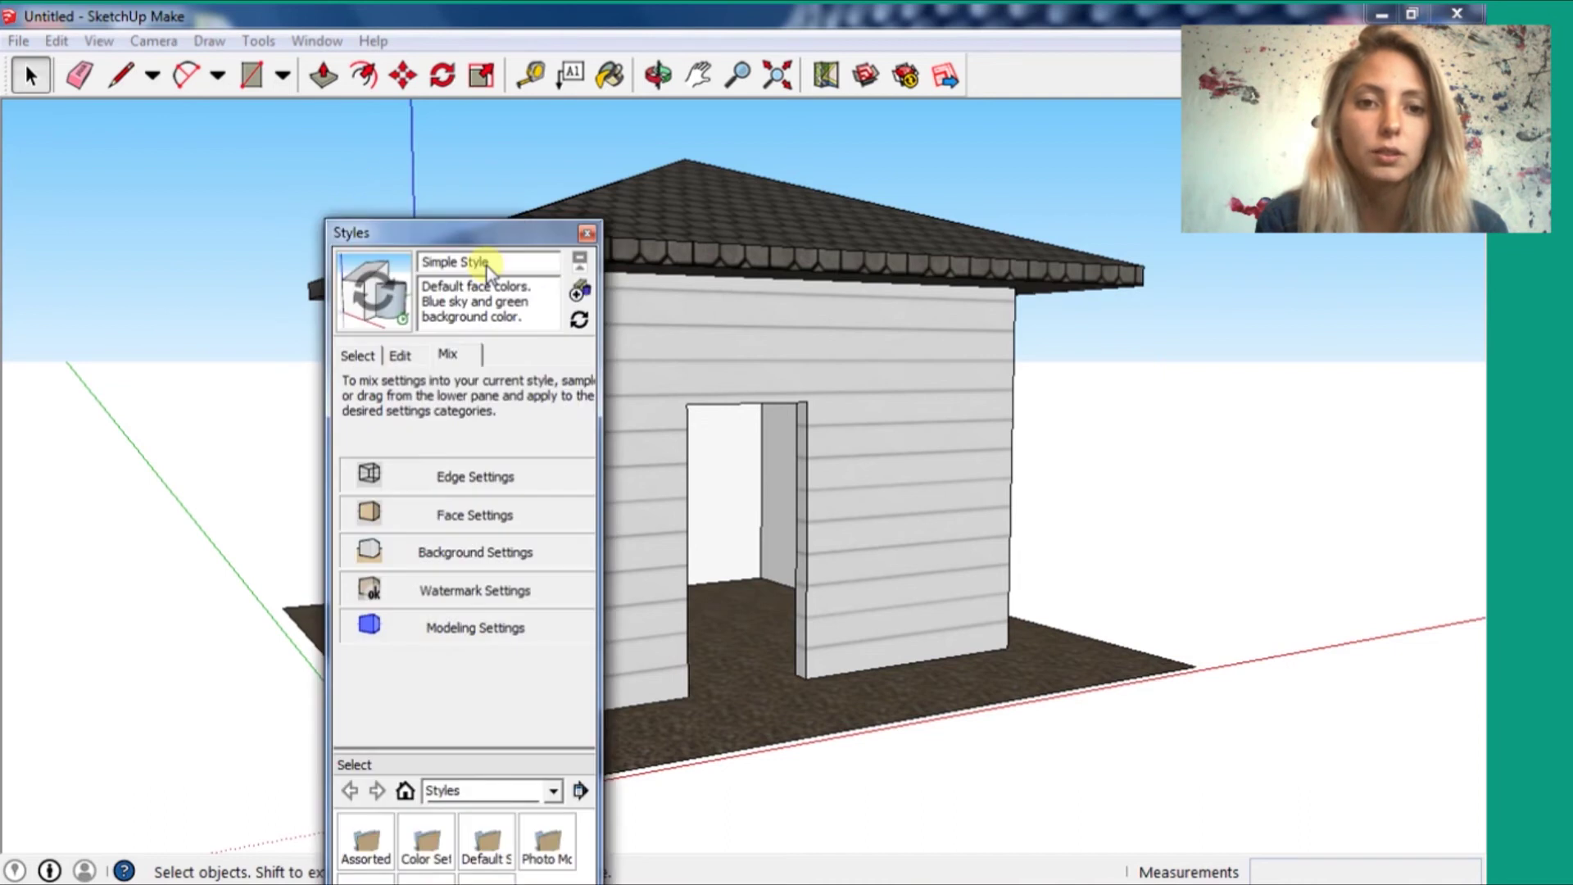
left_click_drag(475, 232, 1324, 152)
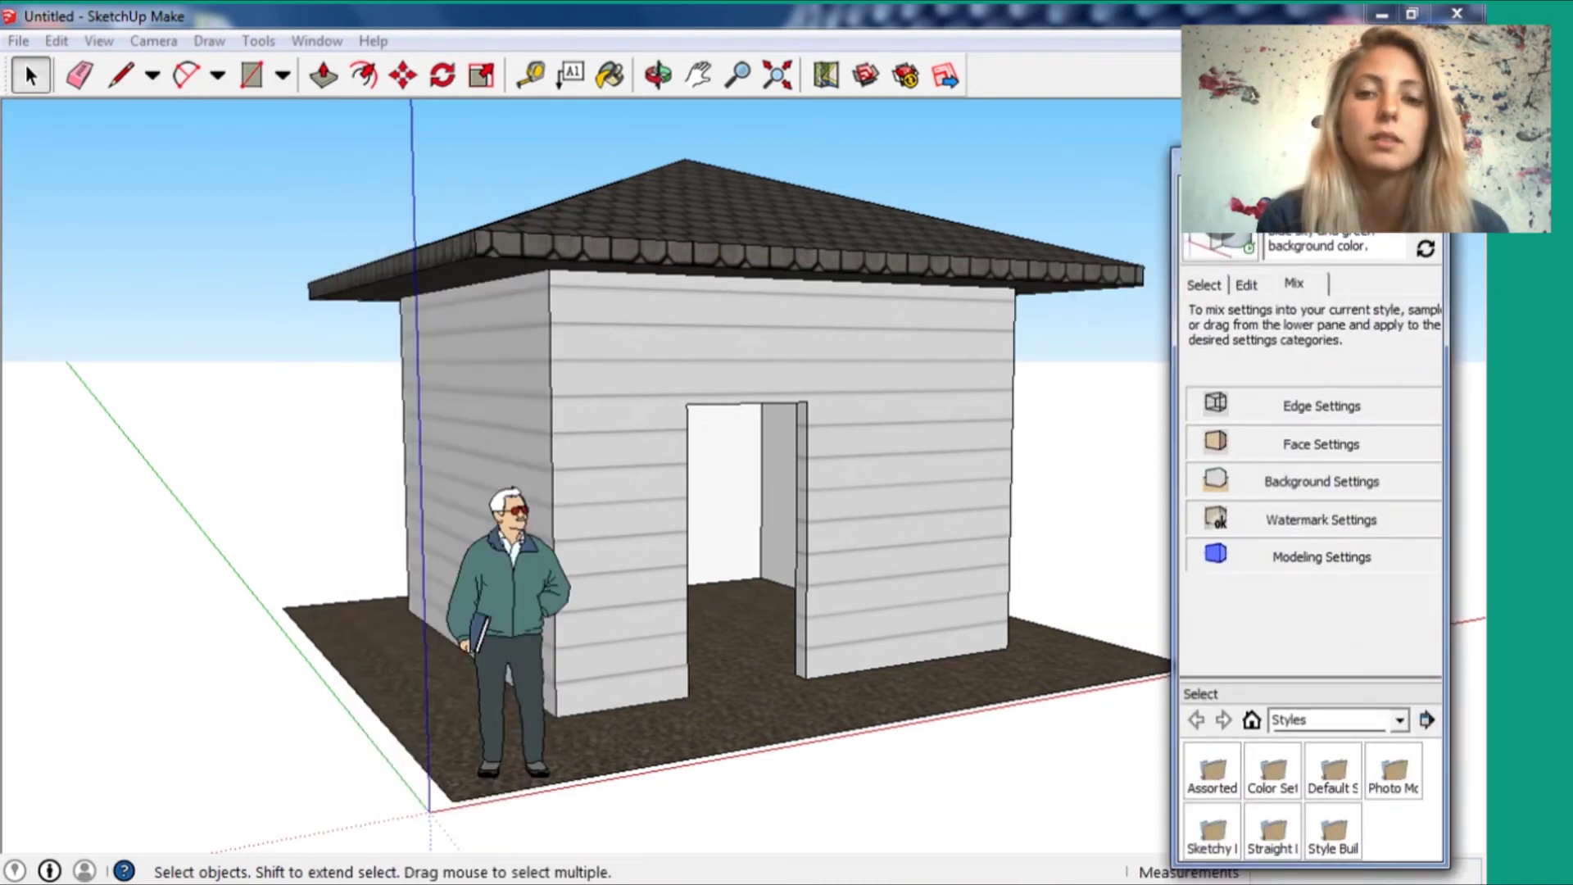
left_click(1221, 273)
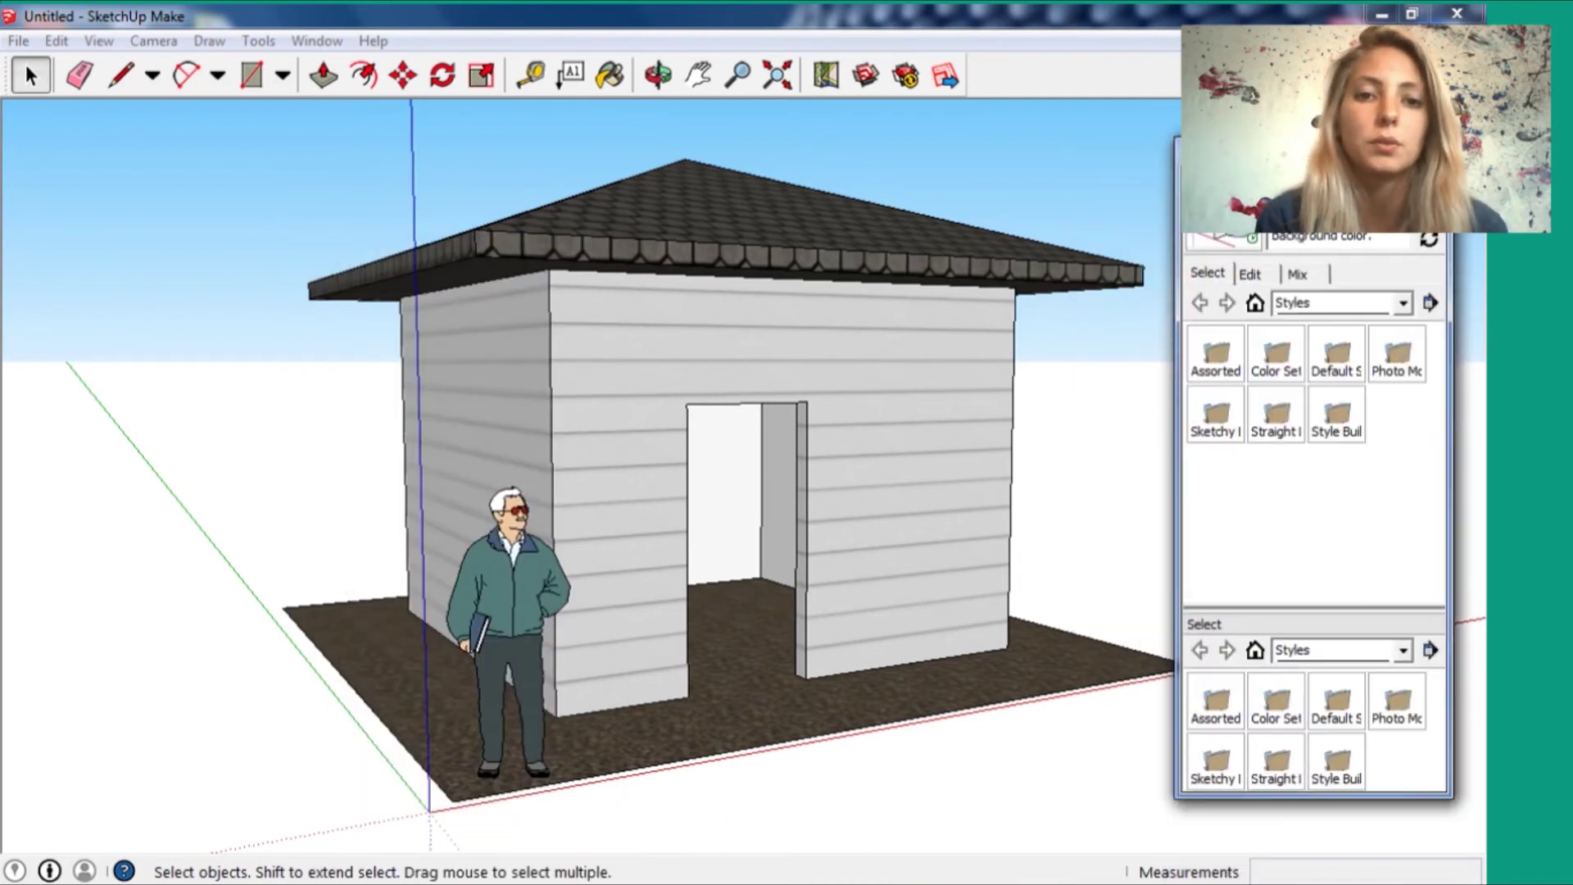
left_click(1221, 413)
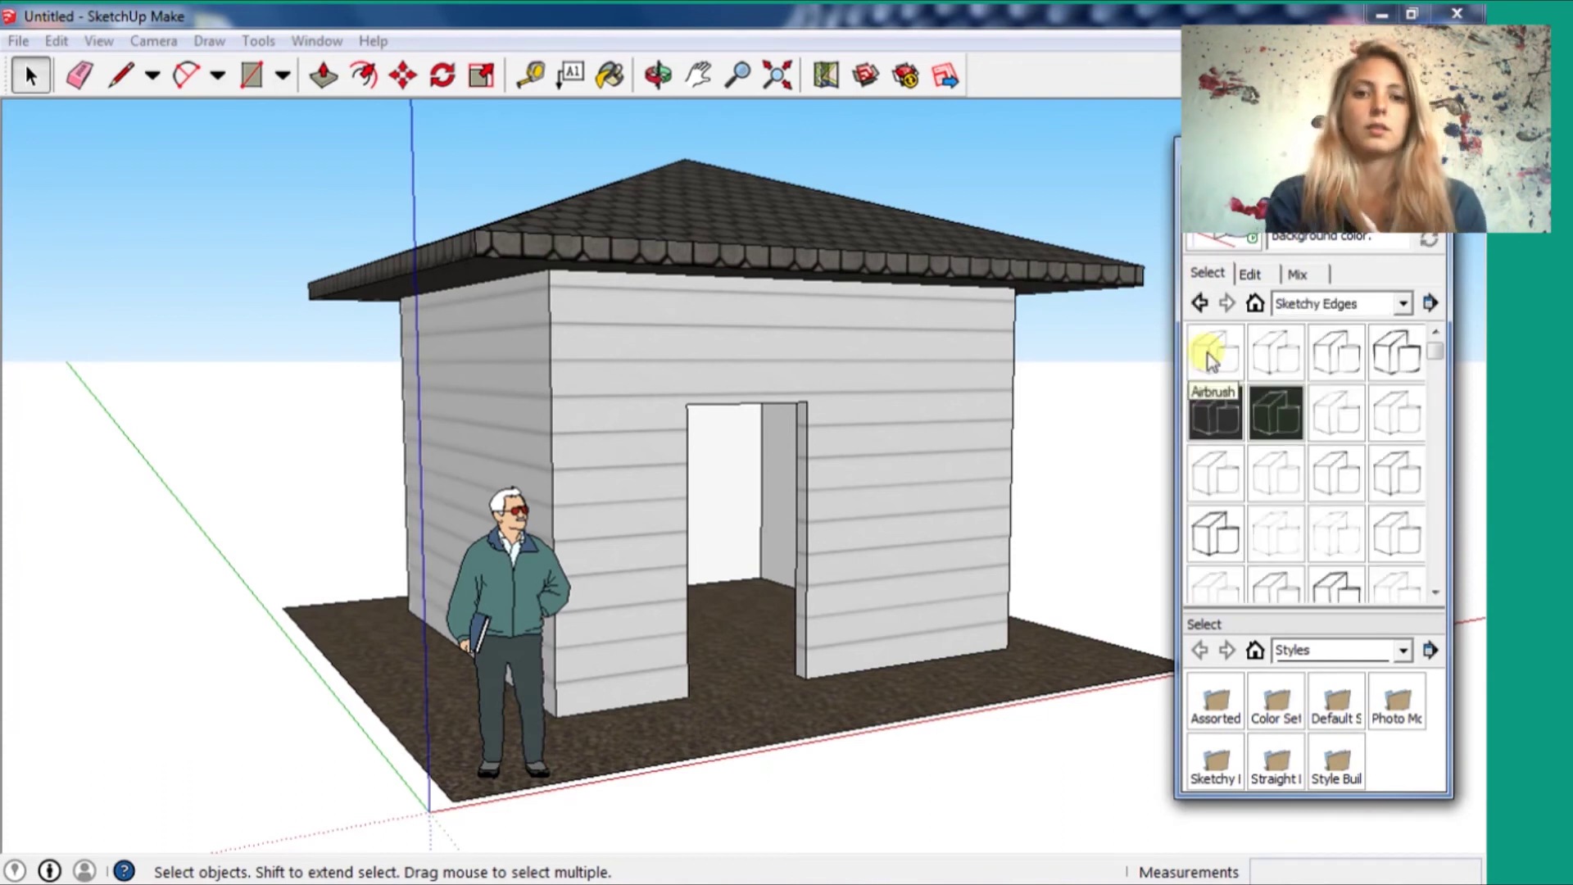
left_click(1211, 358)
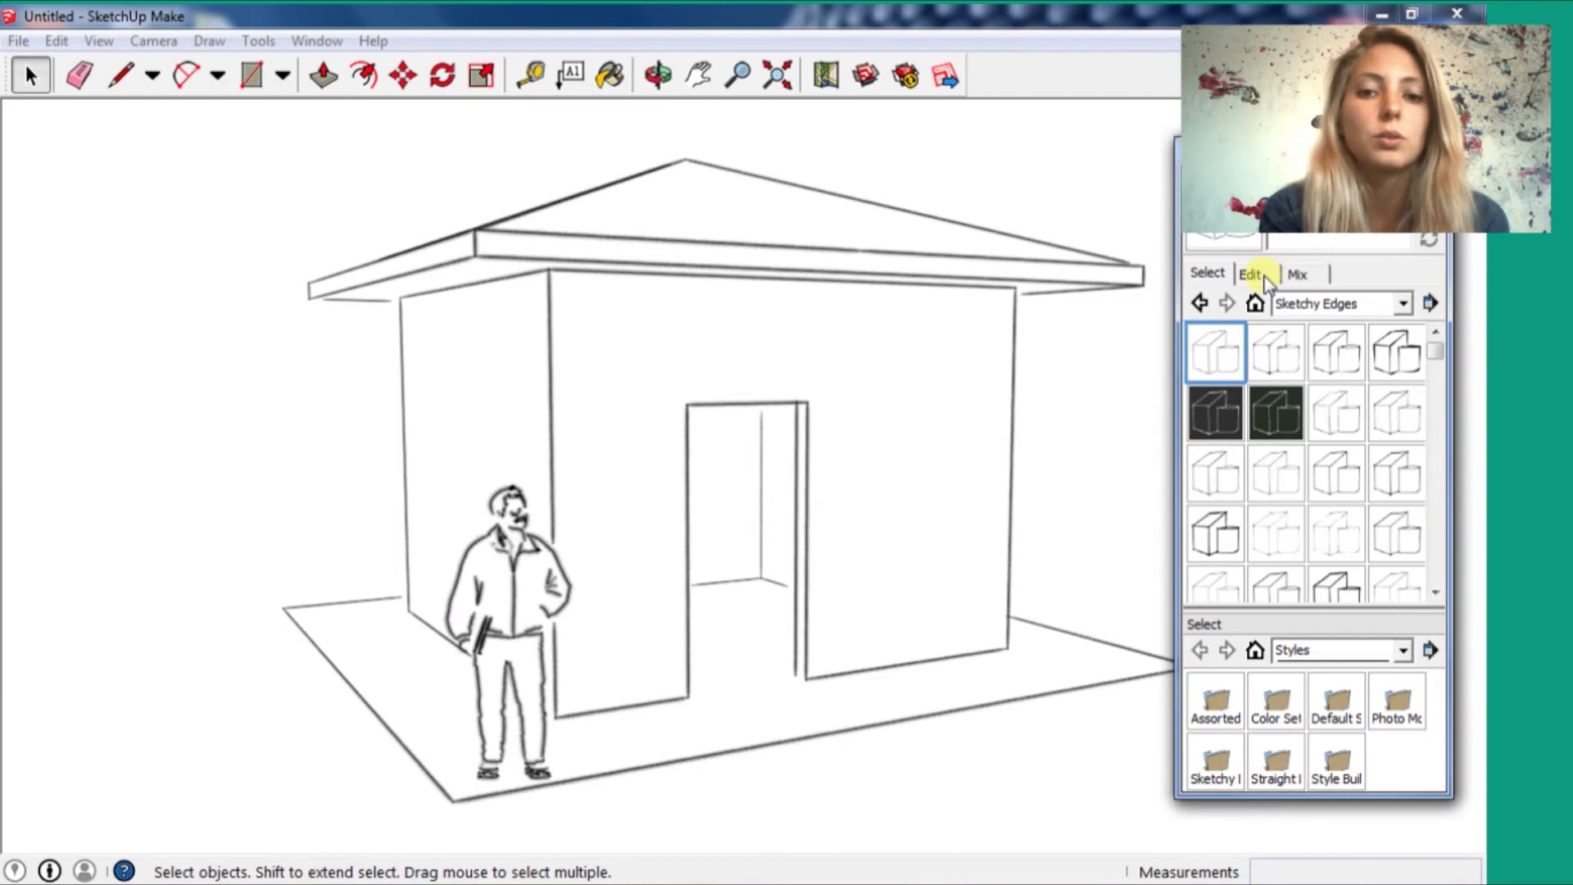
left_click(1220, 544)
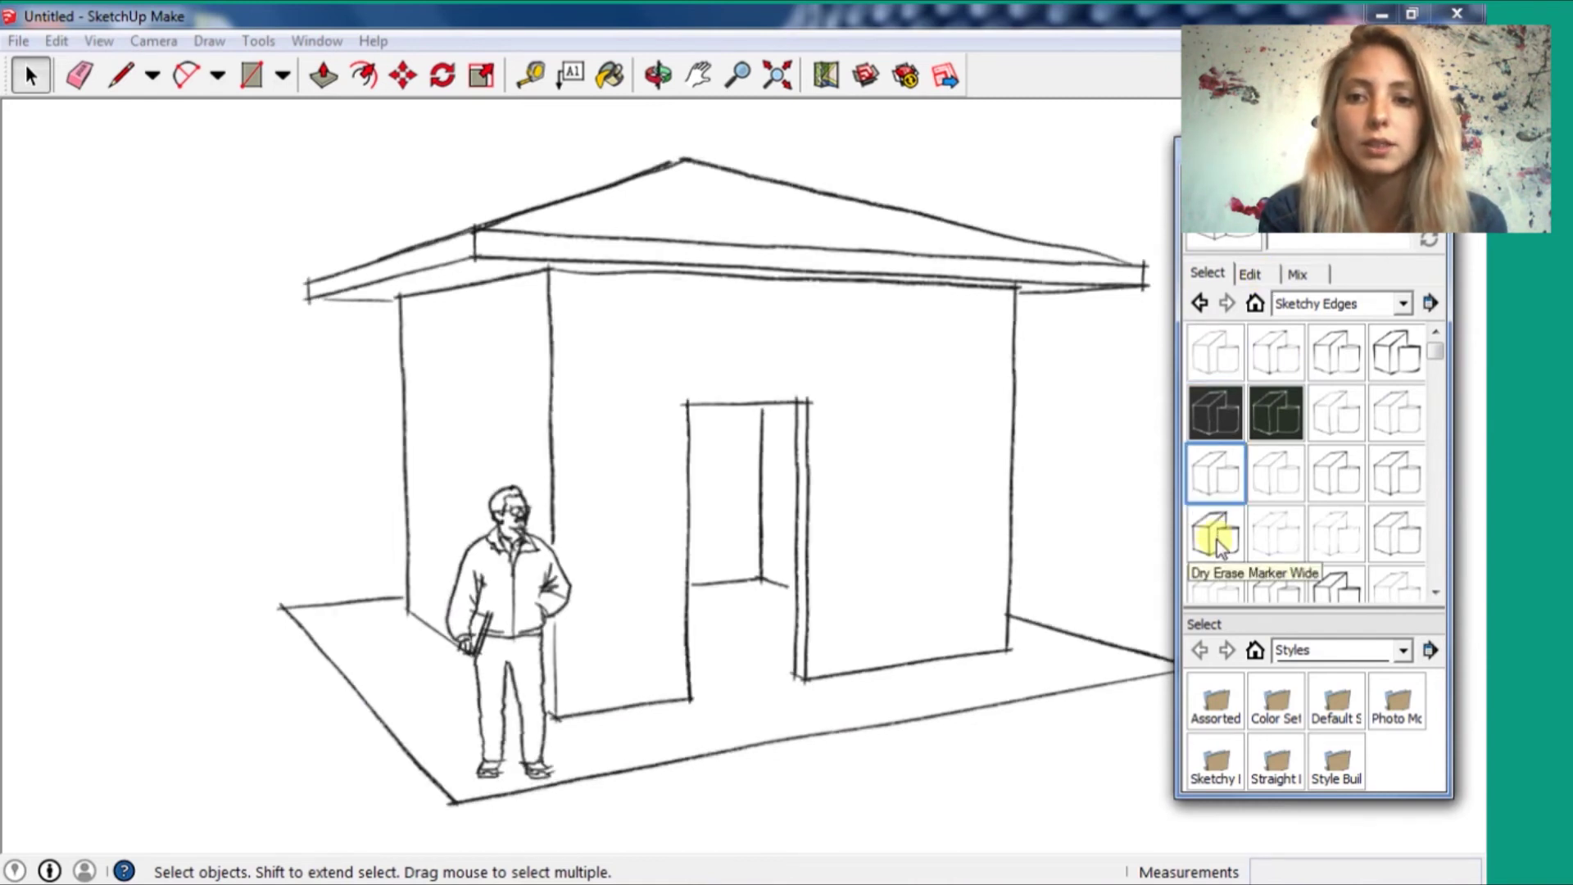
- Set the style's face display to Shaded with textures
left_click(1270, 277)
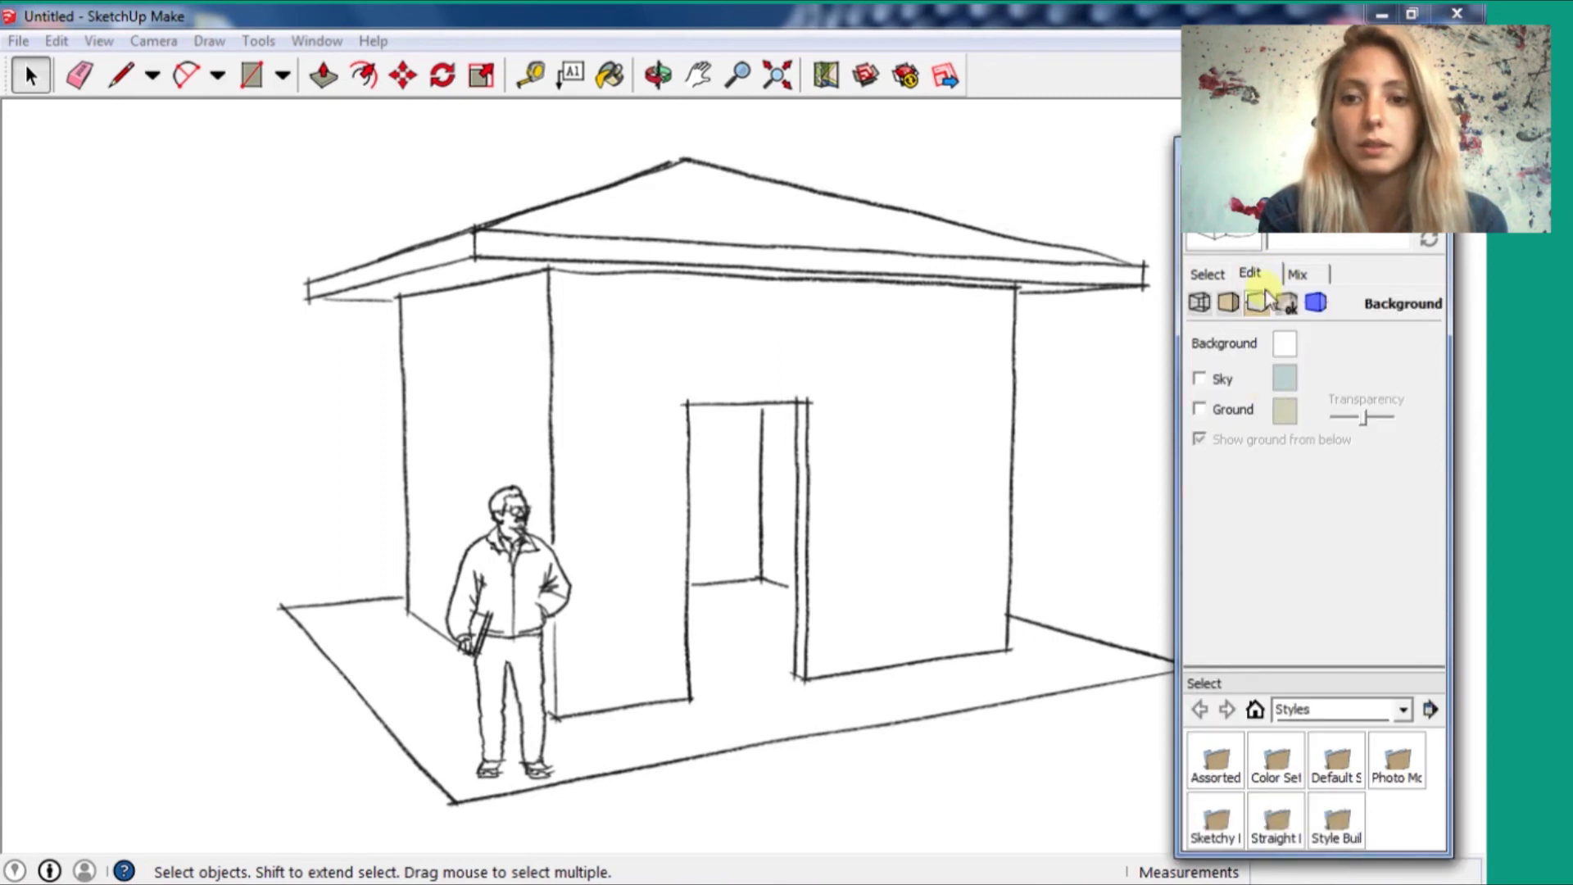
left_click(1297, 274)
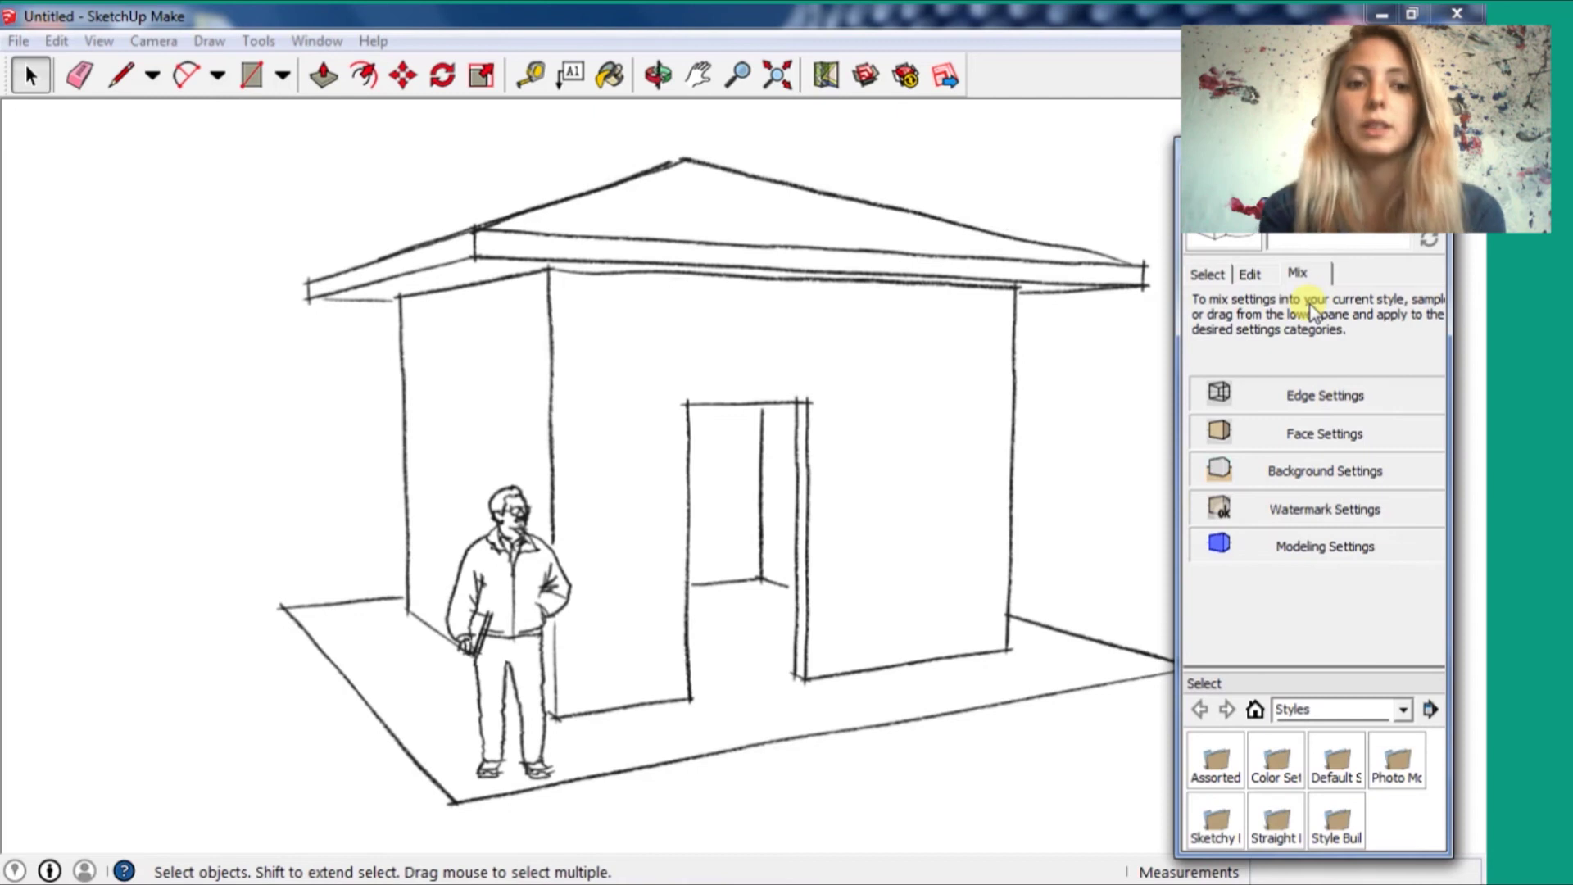
left_click(1250, 273)
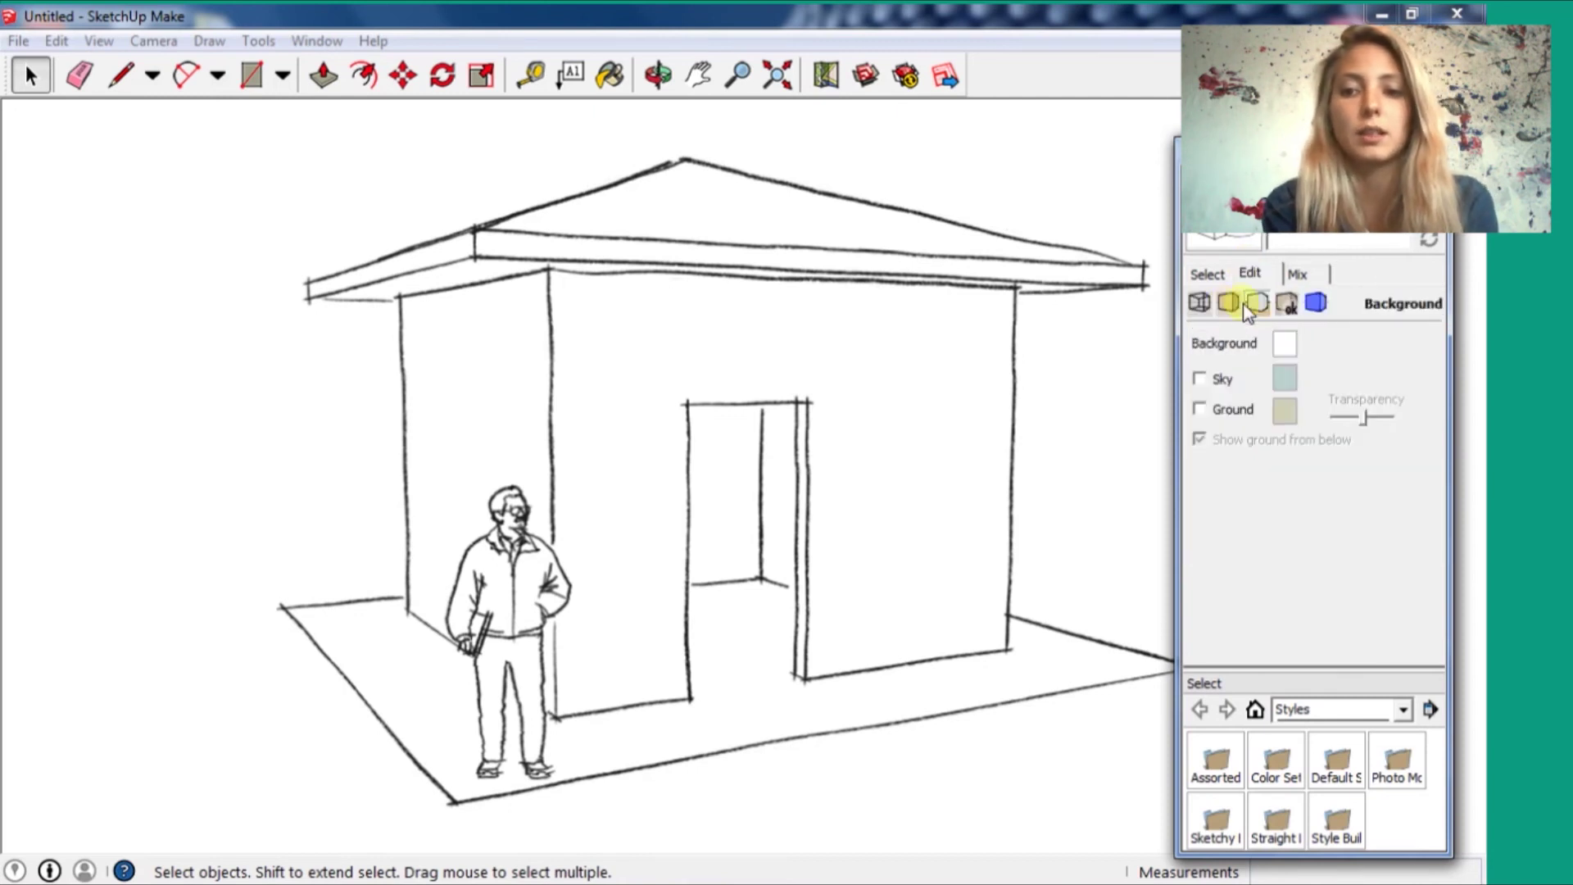
left_click(1229, 303)
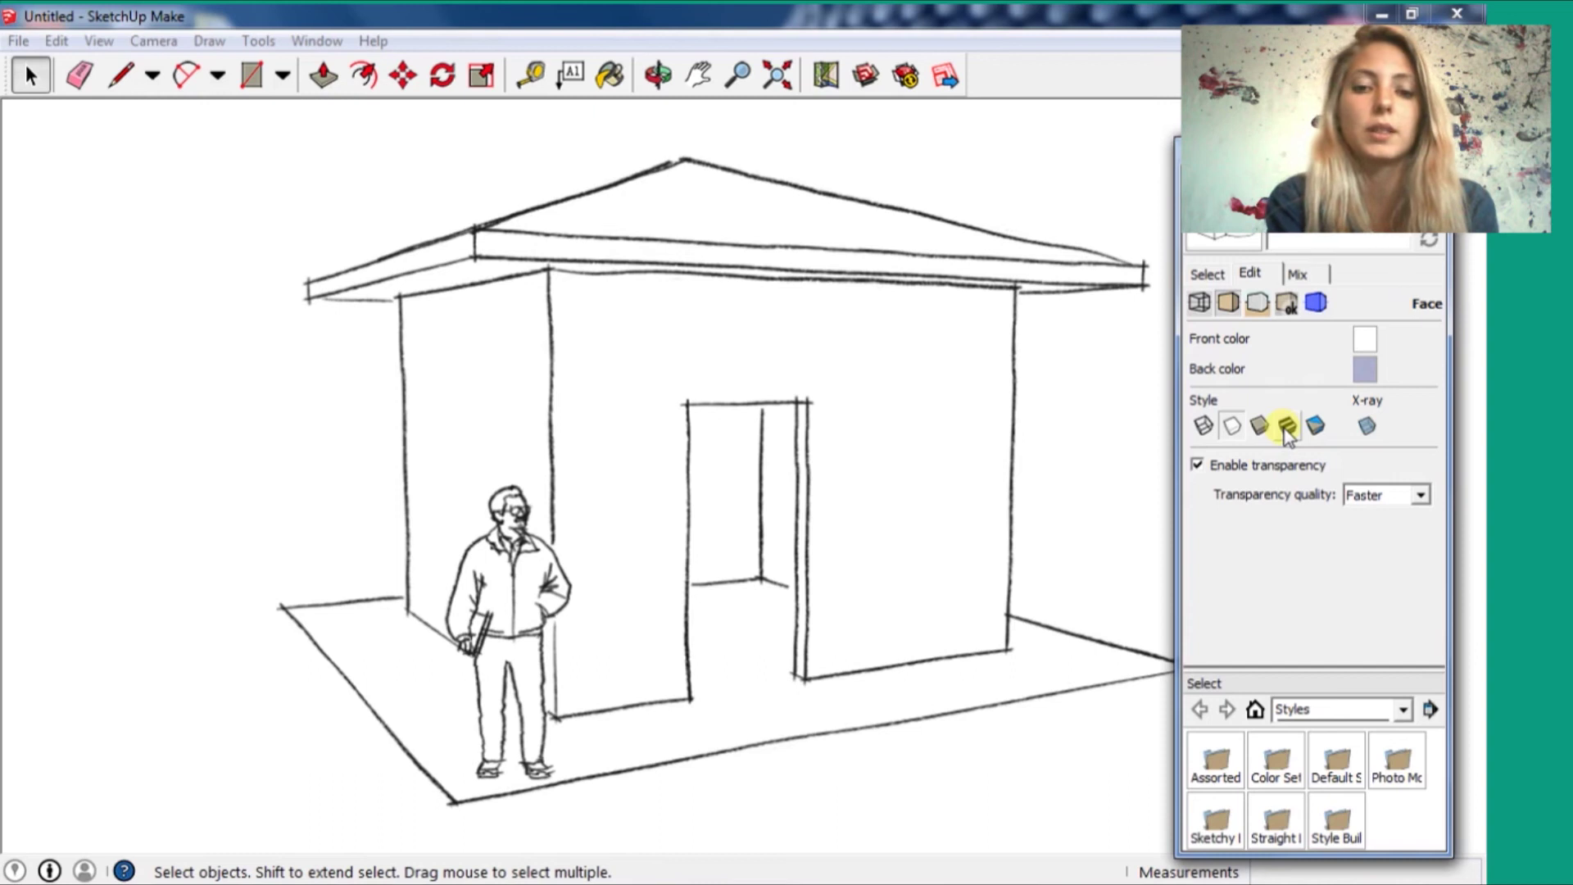
left_click(1287, 428)
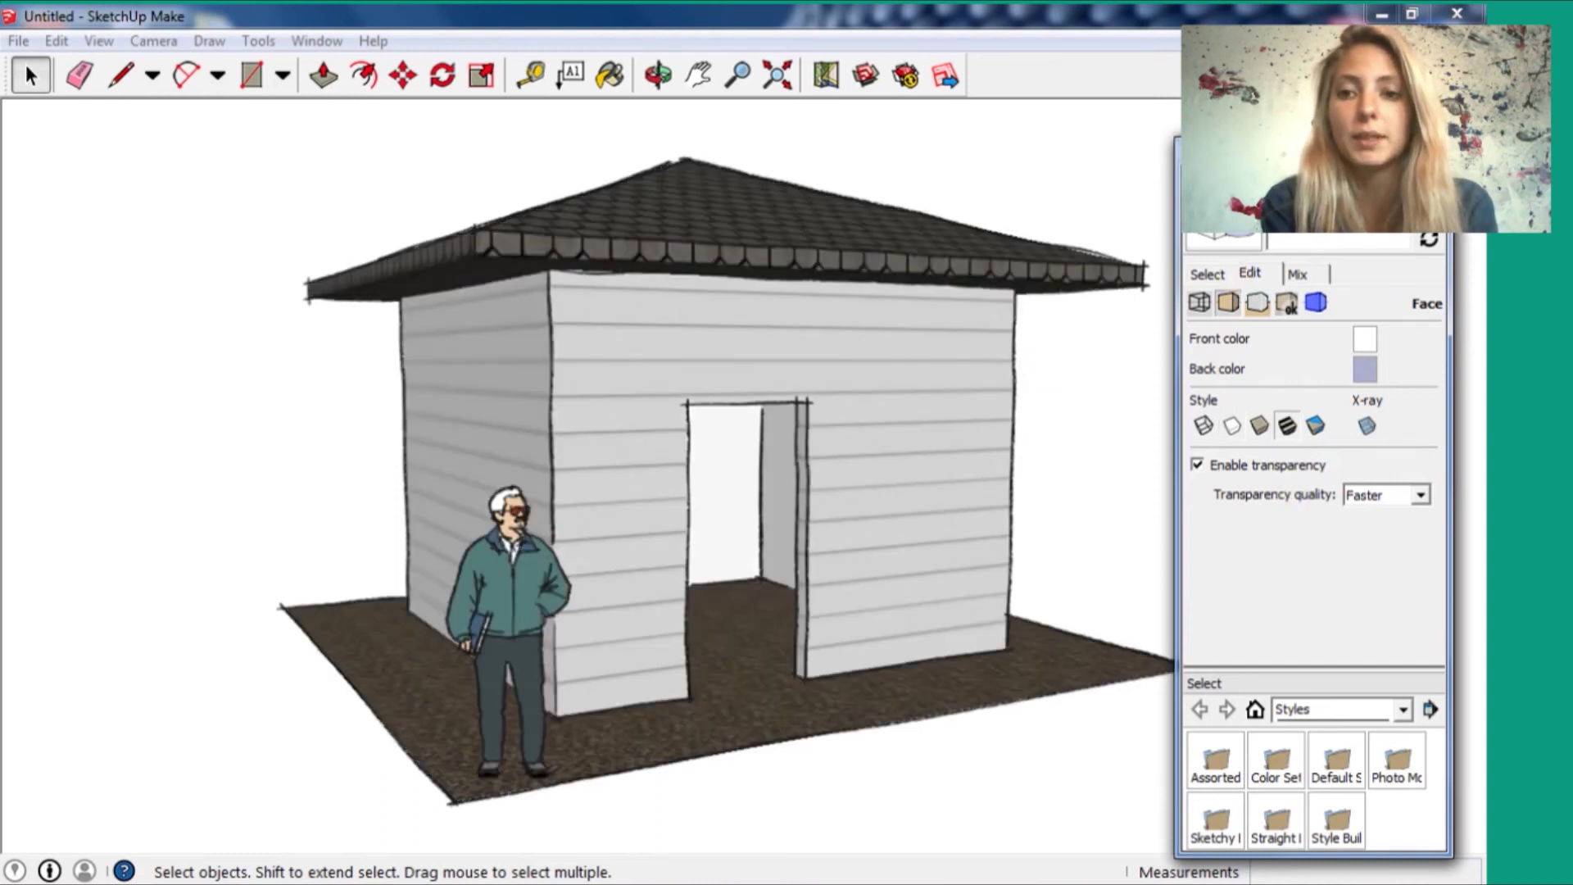
- Save the model as BASE in SketchUp model format
left_click(18, 41)
left_click(379, 221)
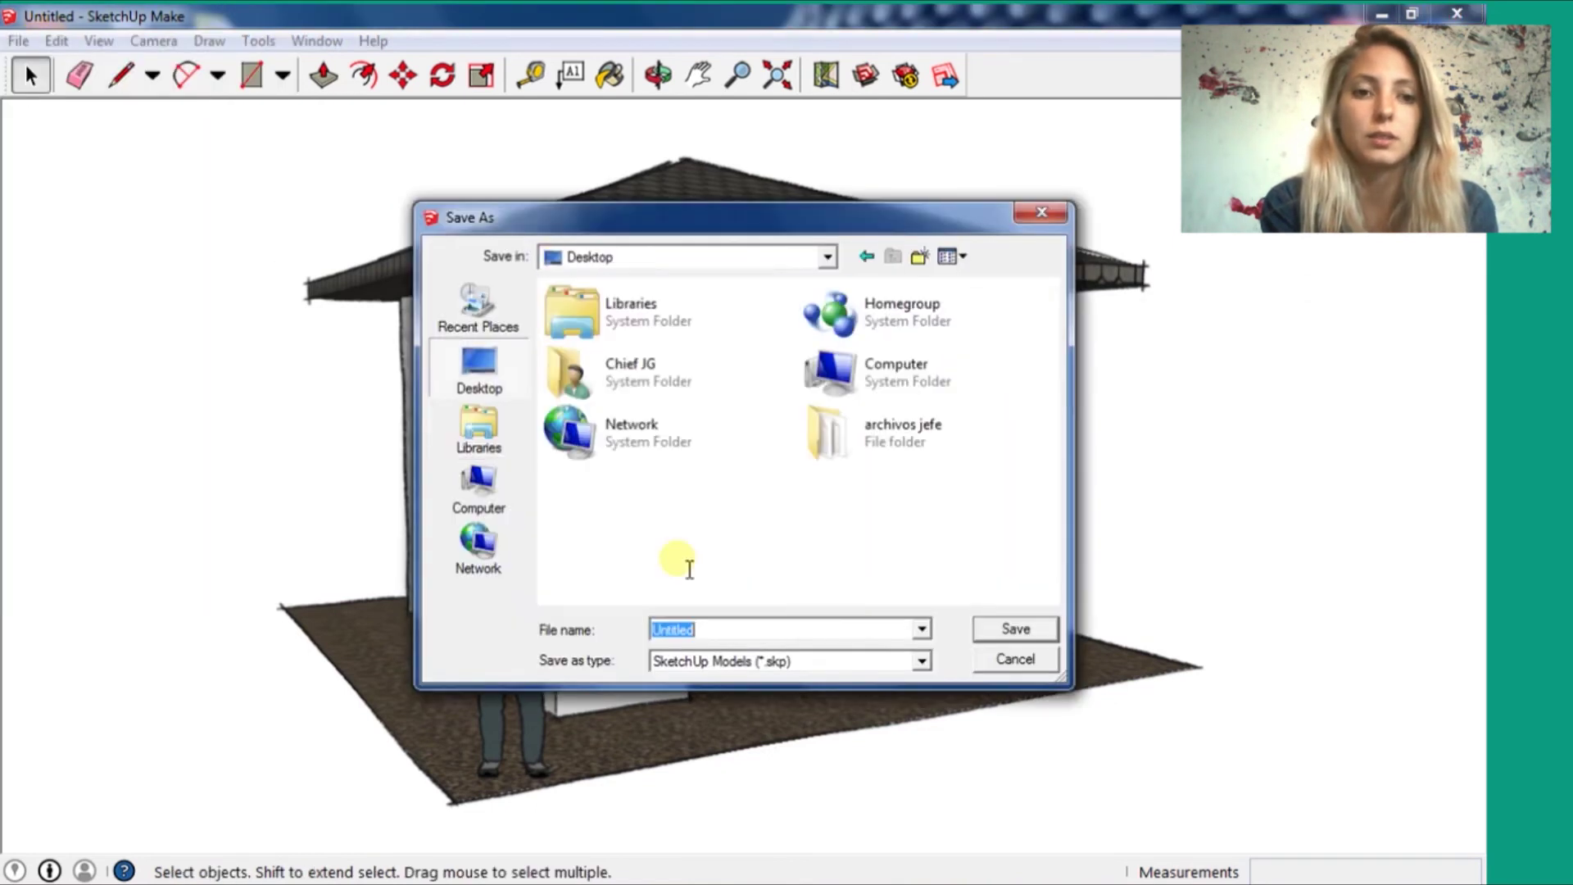
left_click(692, 661)
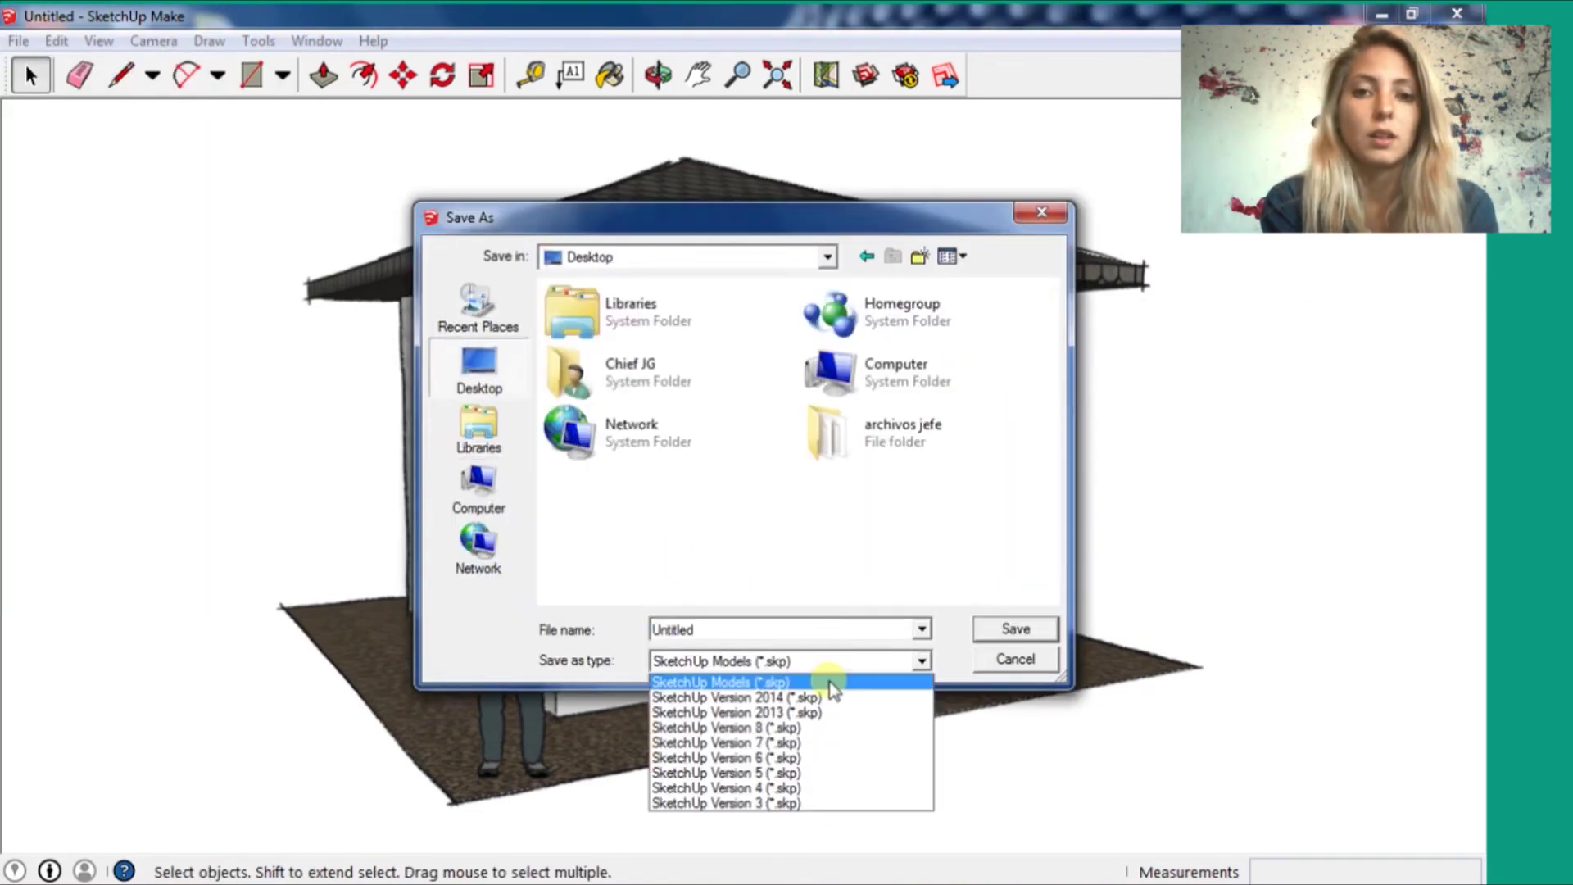
left_click(829, 680)
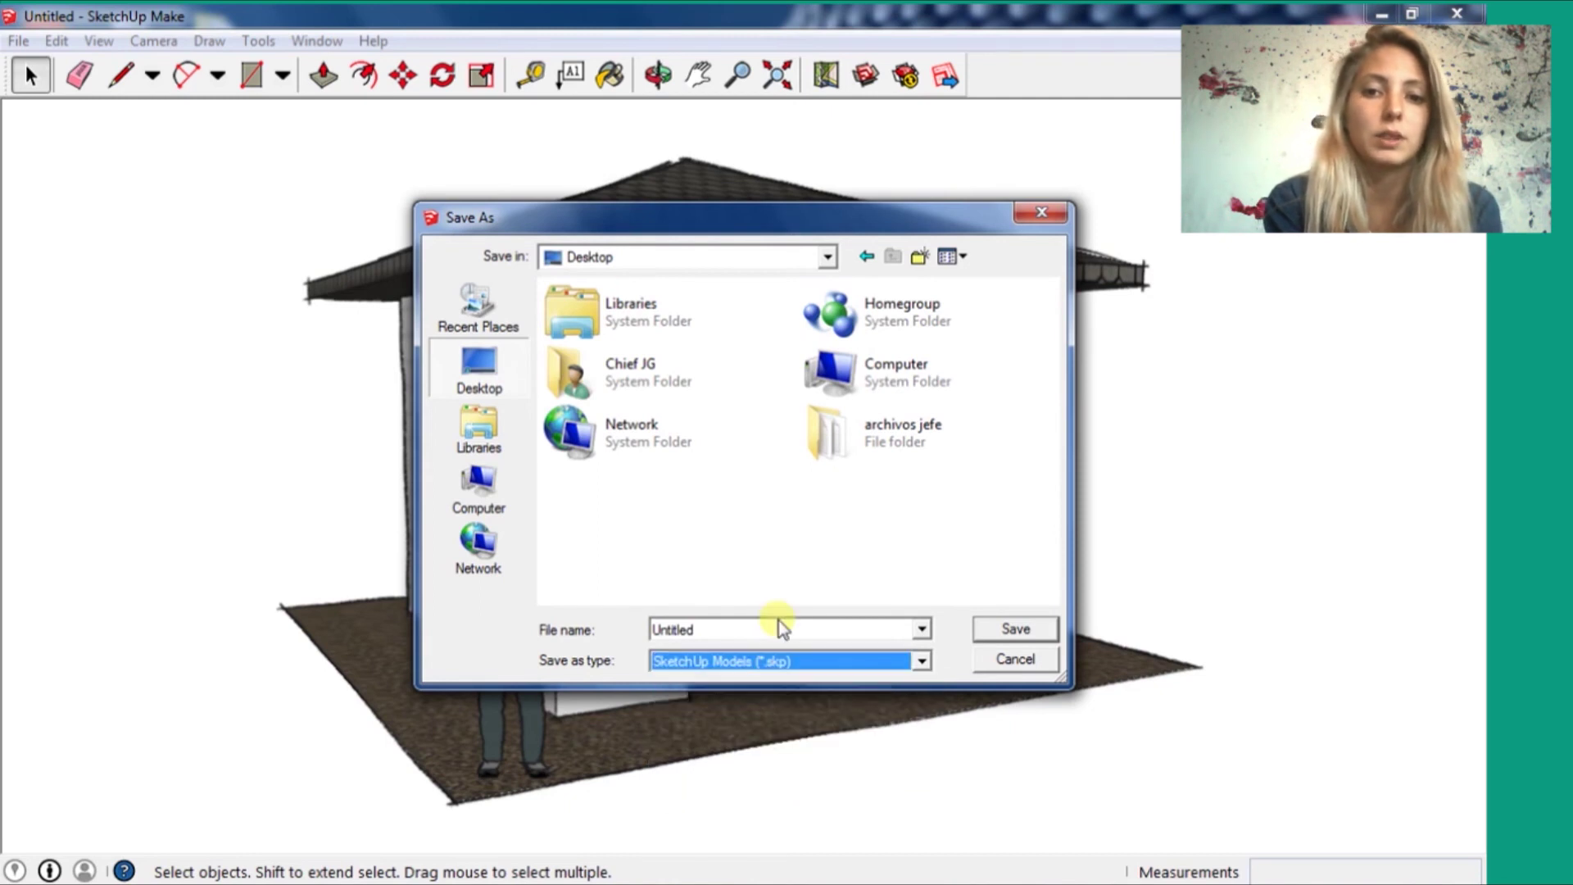
double_click(776, 627)
type("asdas")
key("BackSpace")
key("BackSpace")
key("BackSpace")
key("BackSpace")
key("BackSpace")
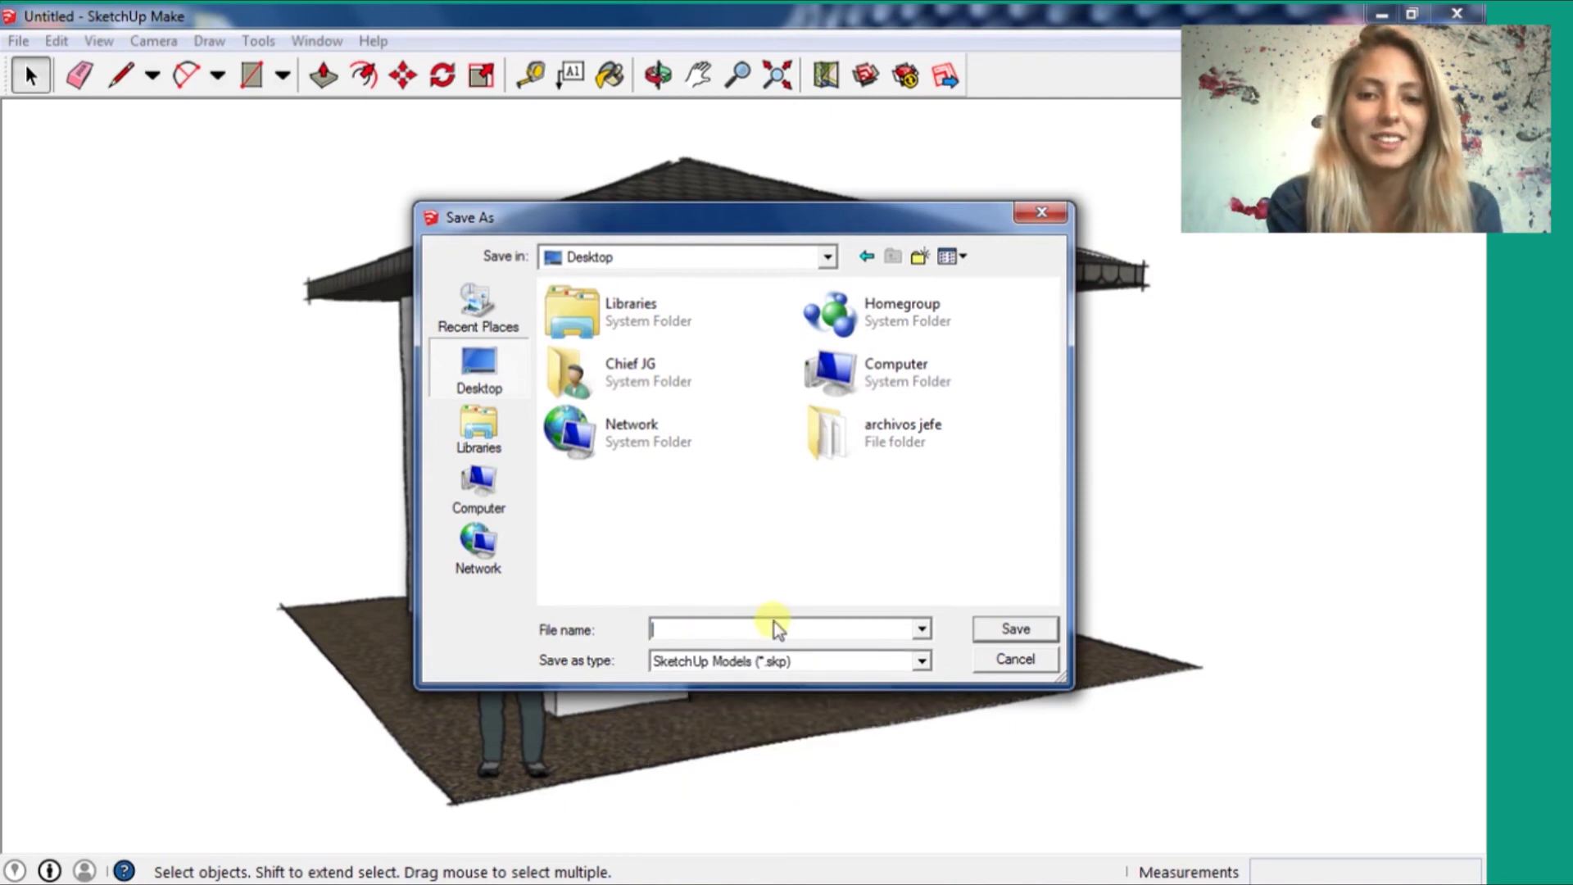
type("BASE")
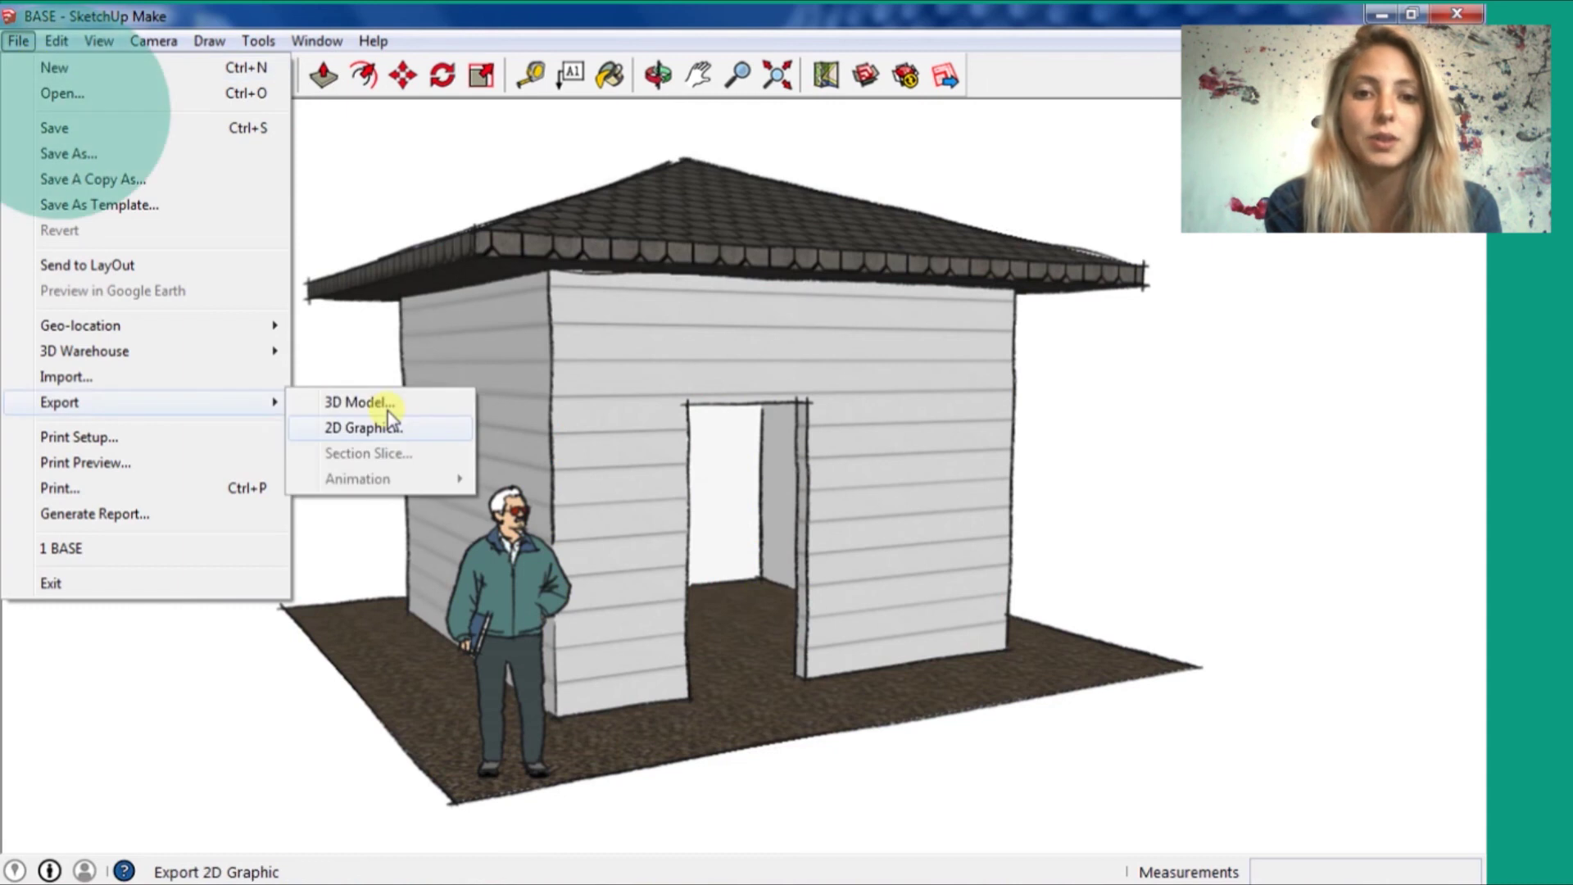
- Export the current view as a JPEG image named BASE at view size
left_click(844, 512)
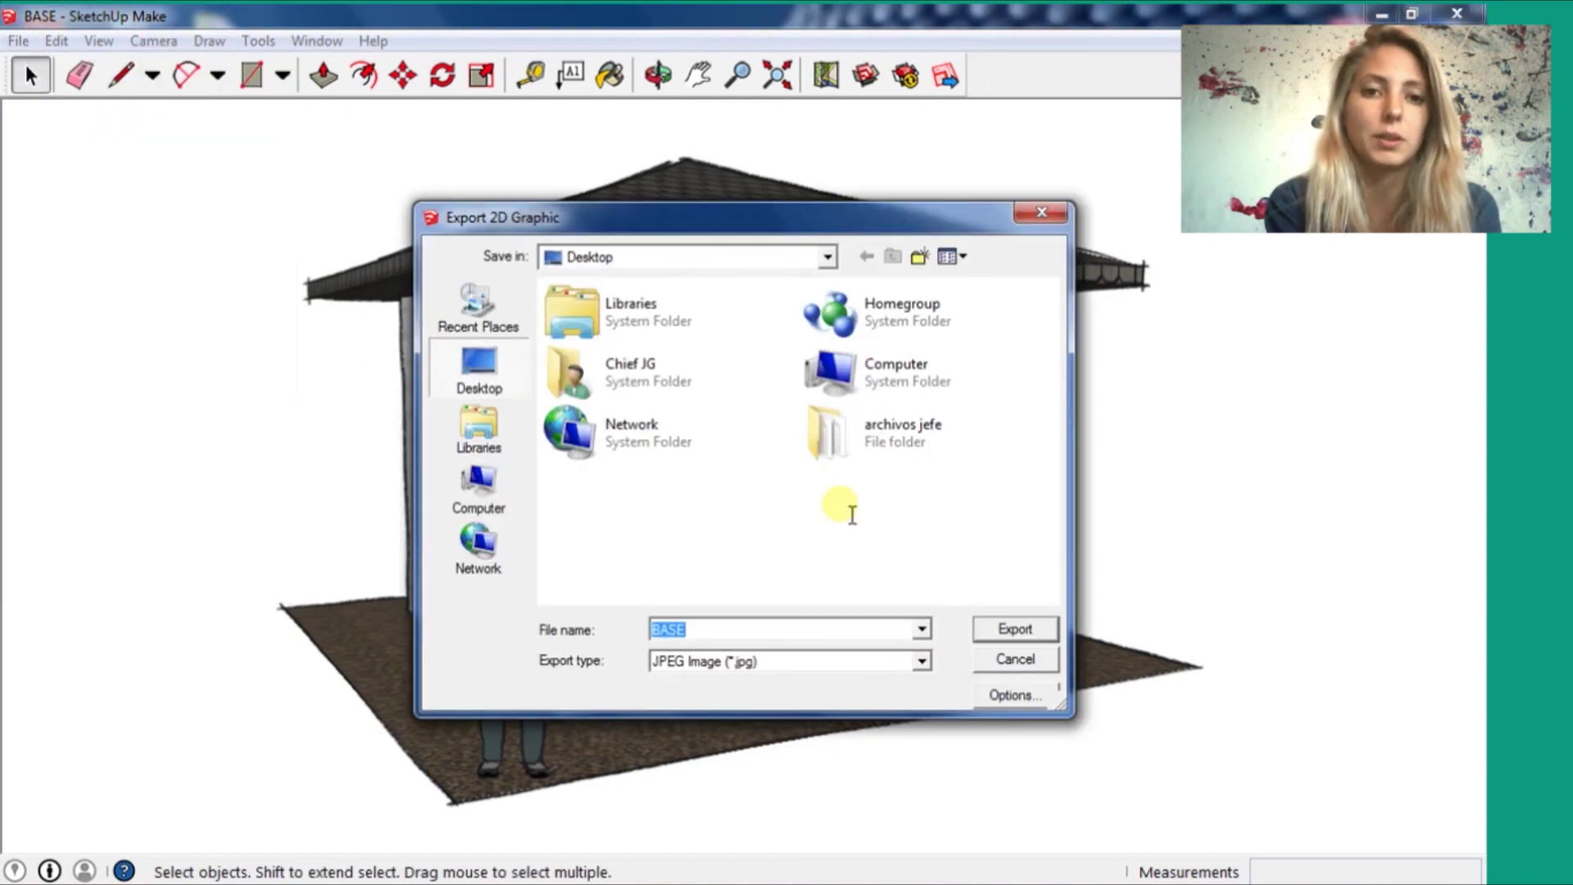
left_click(1013, 694)
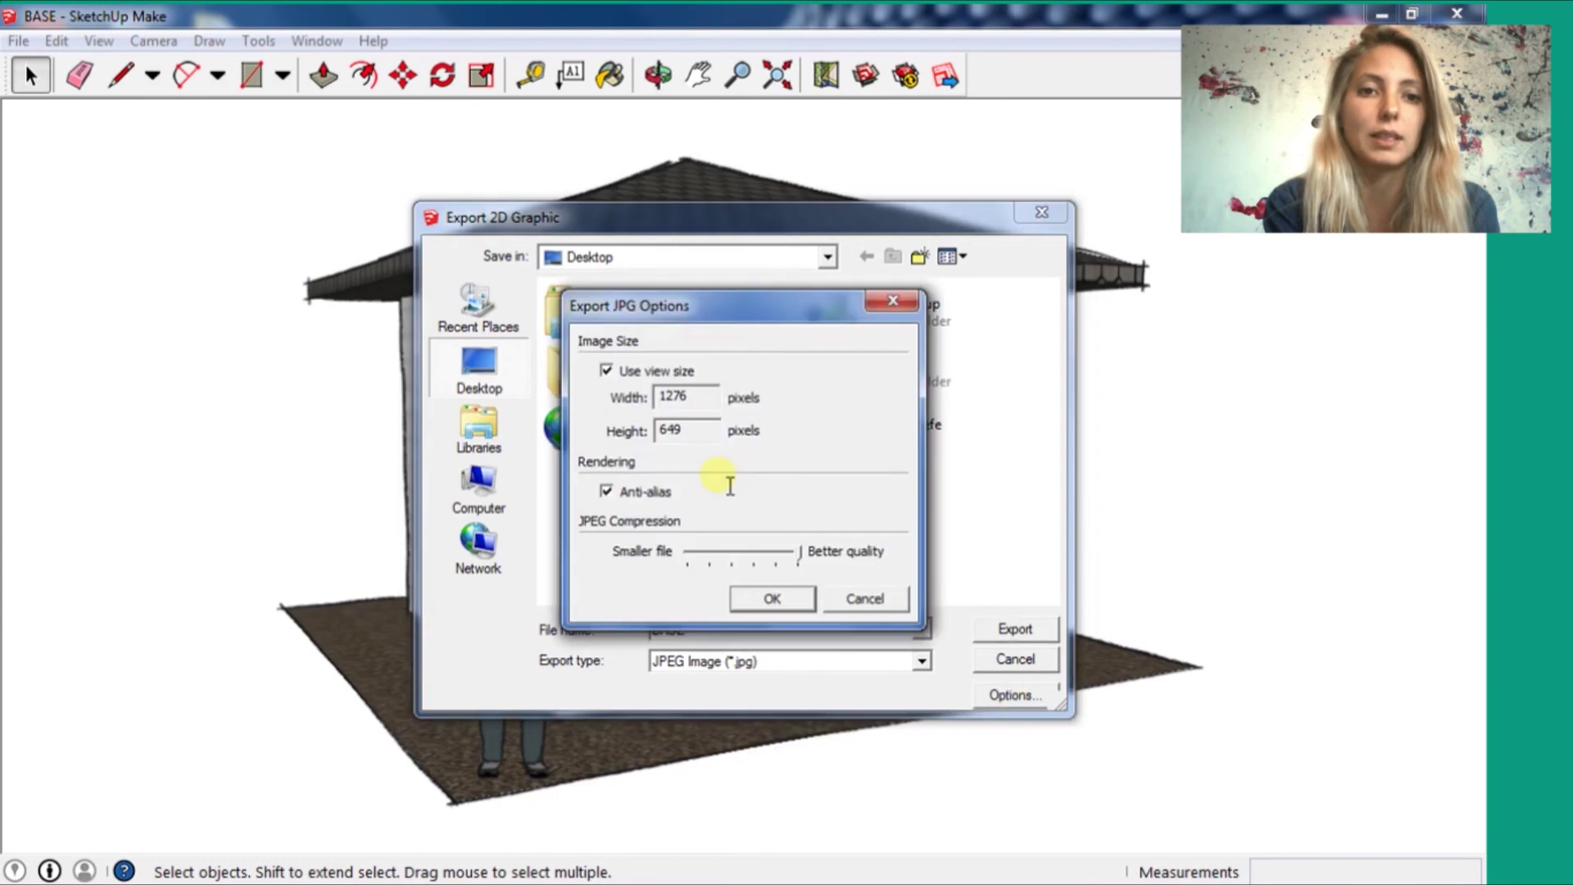
left_click(646, 371)
left_click(645, 373)
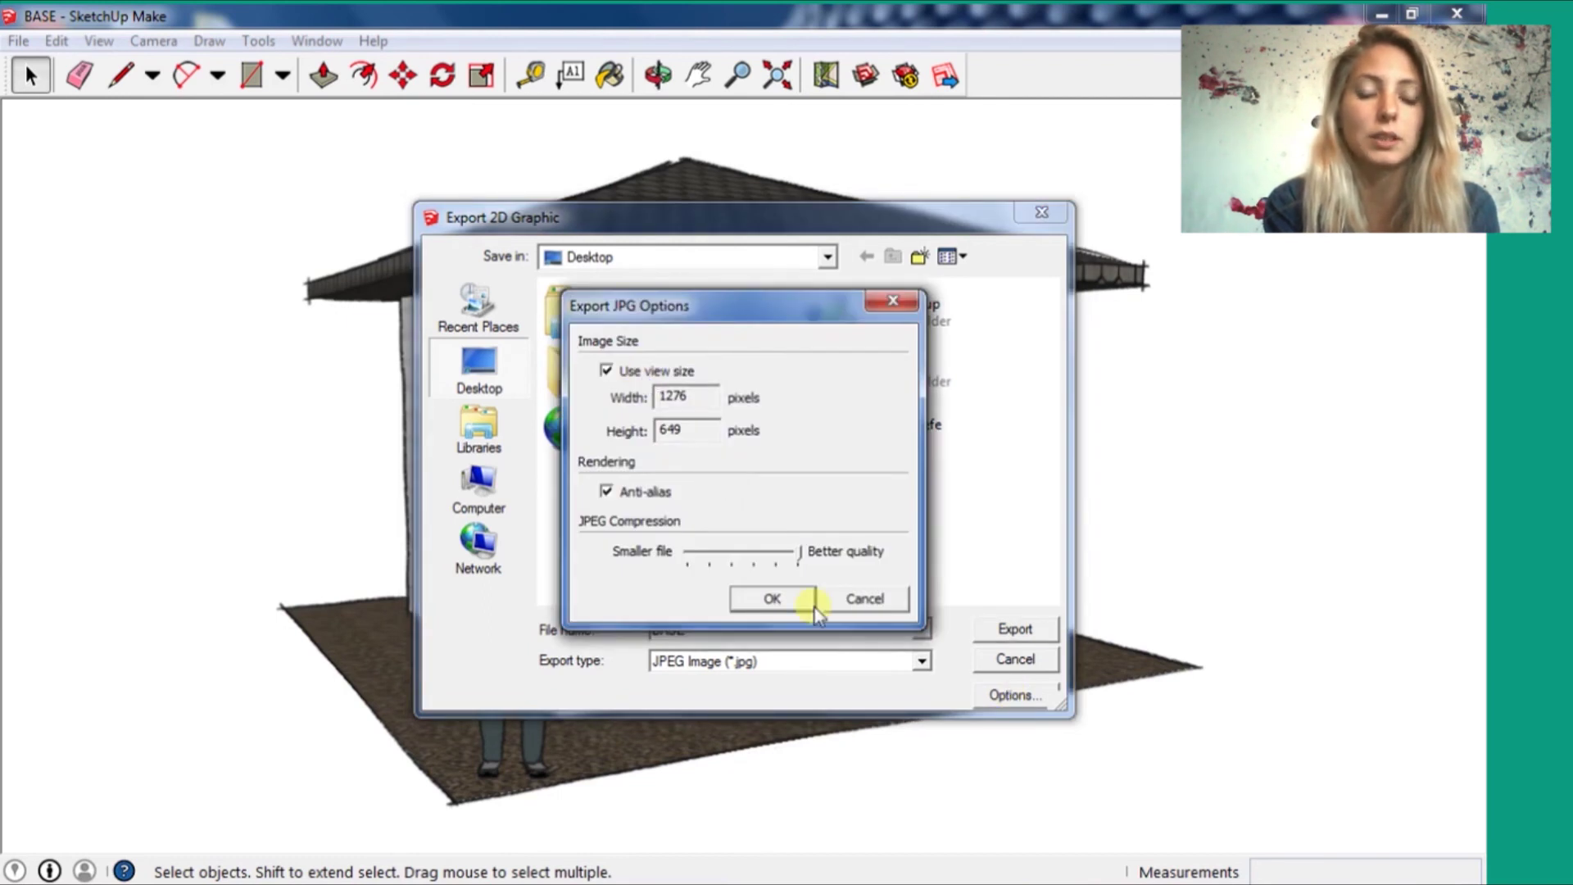
left_click(811, 603)
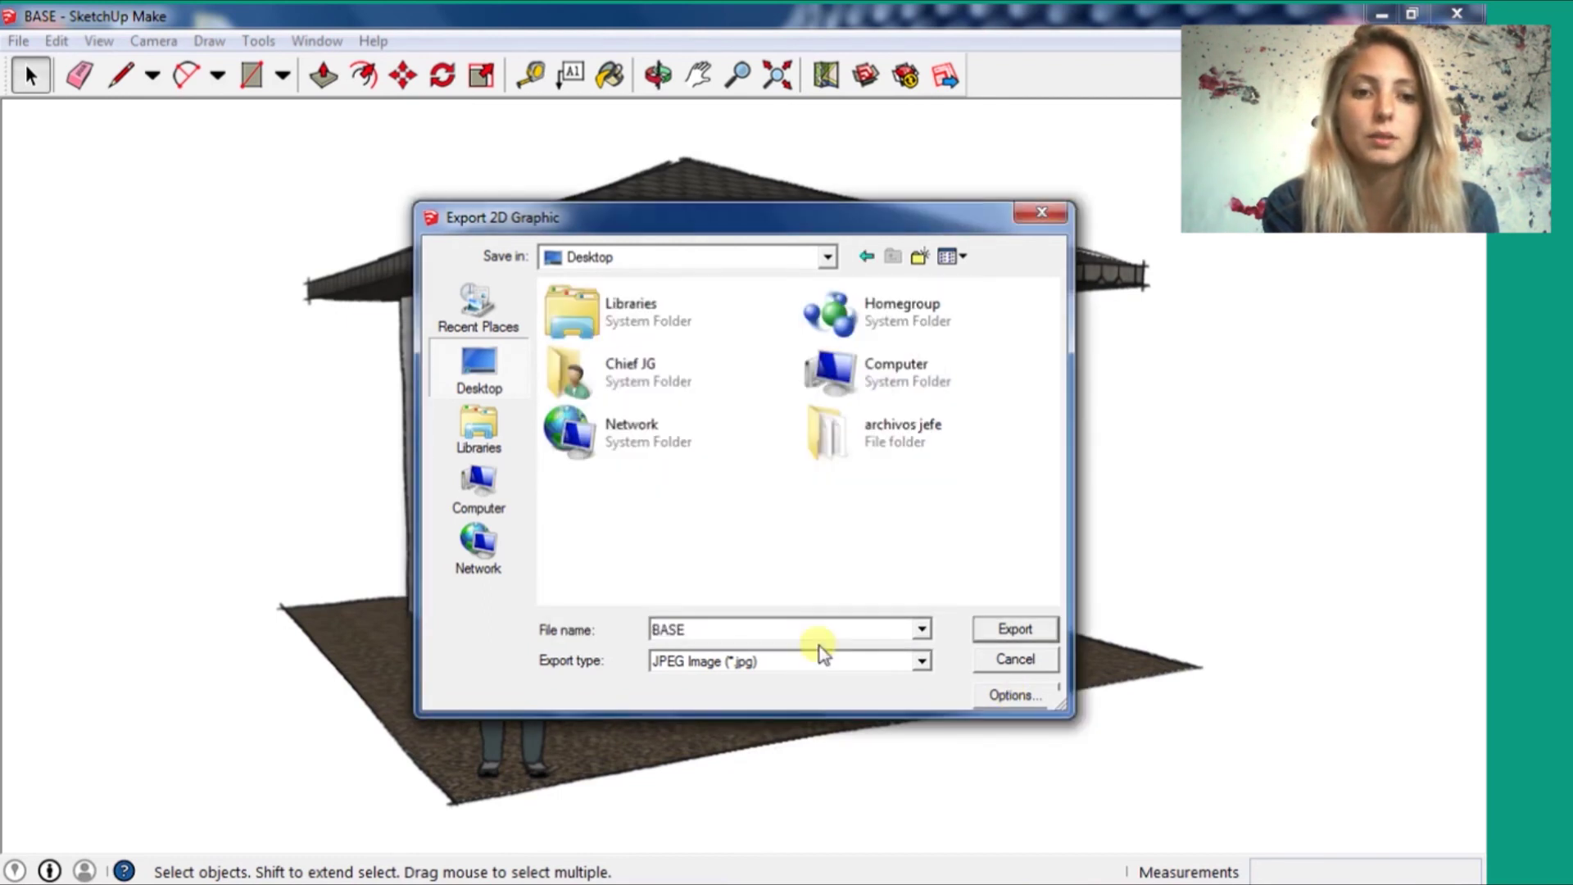
left_click(865, 662)
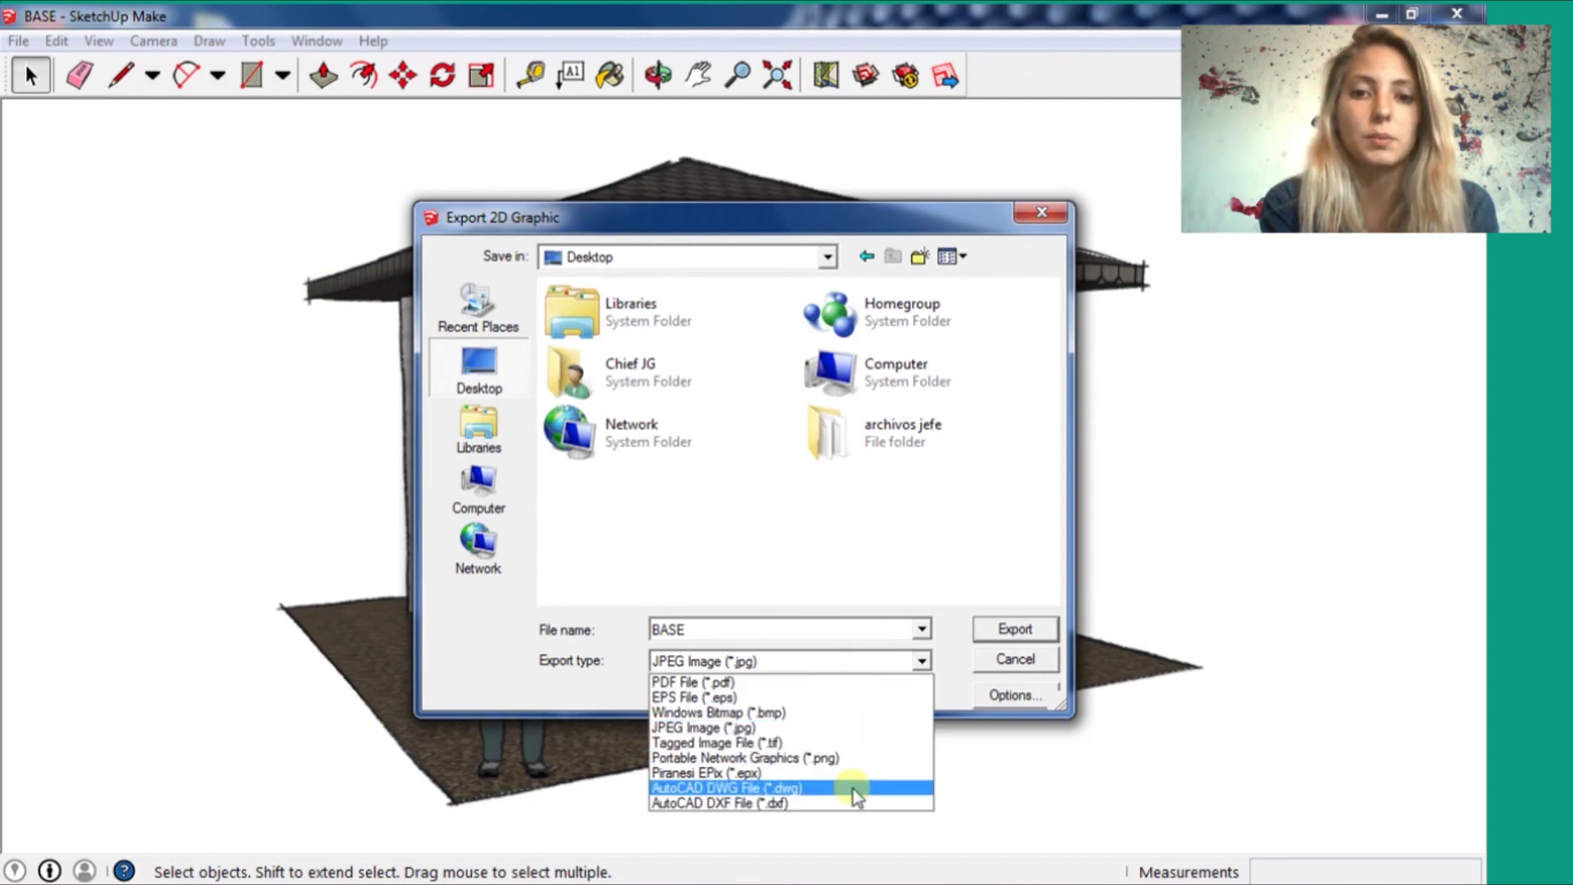
left_click(816, 728)
left_click(993, 629)
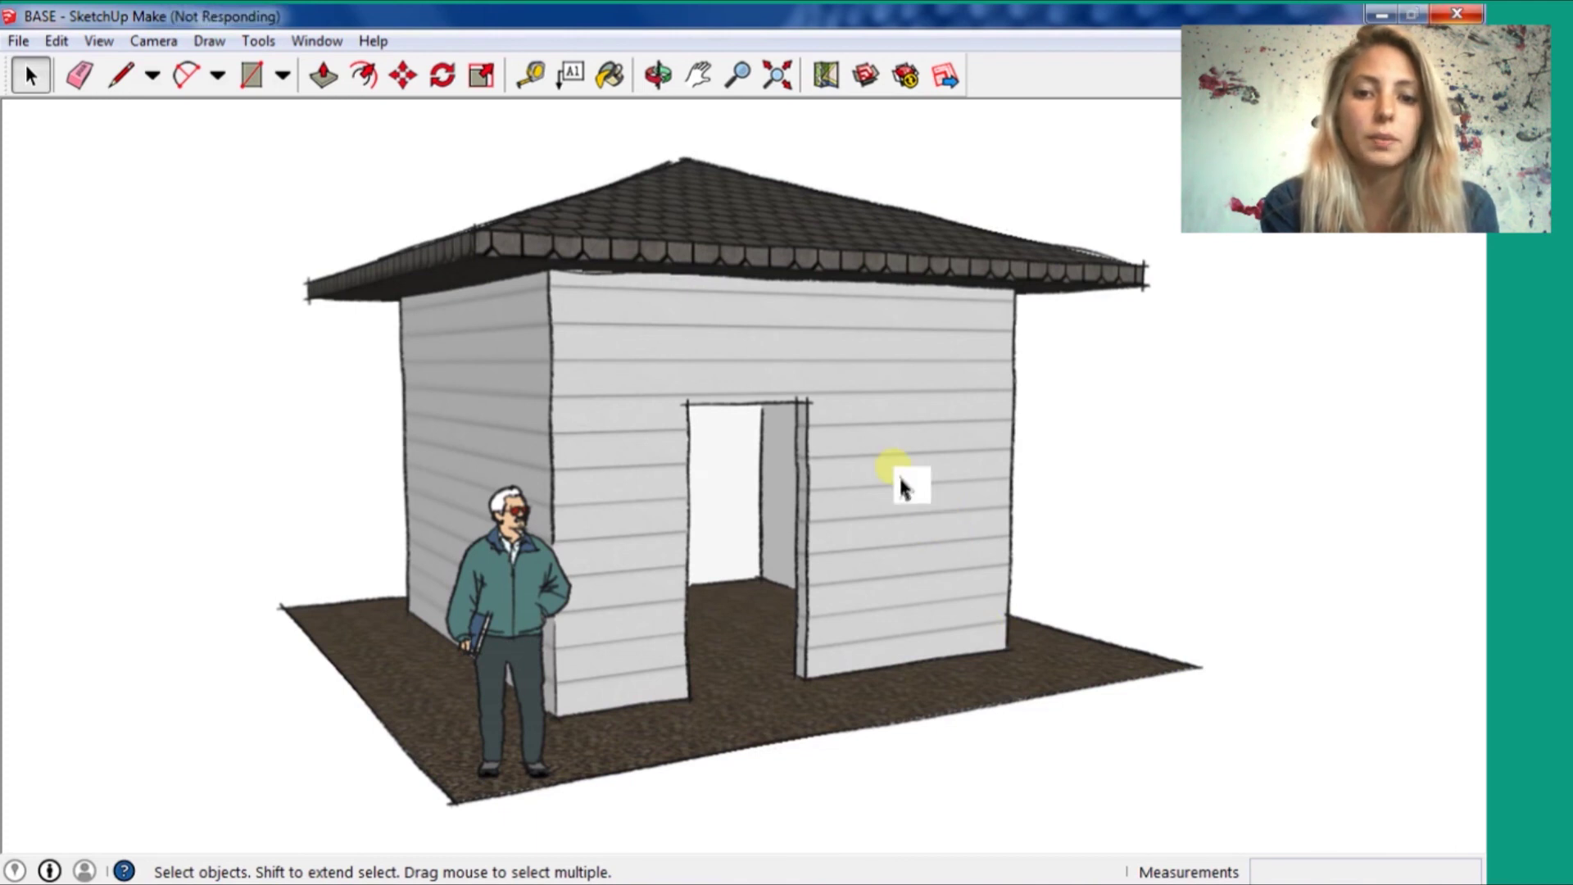
left_click(18, 41)
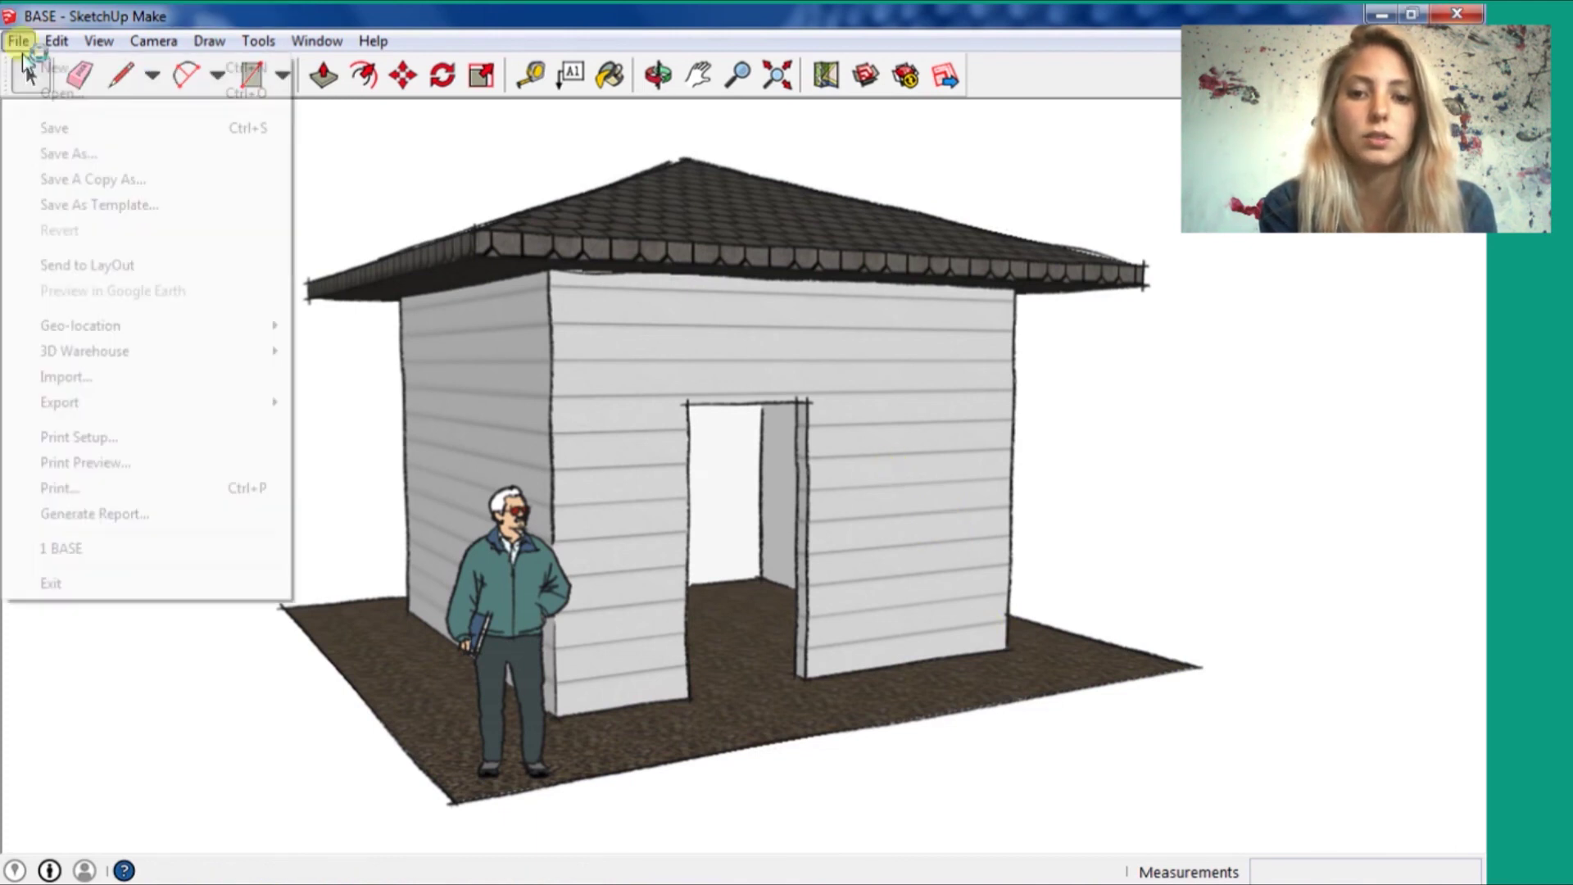
- Show the Windows desktop with the BASE model and BASE image icons
key("super+d")
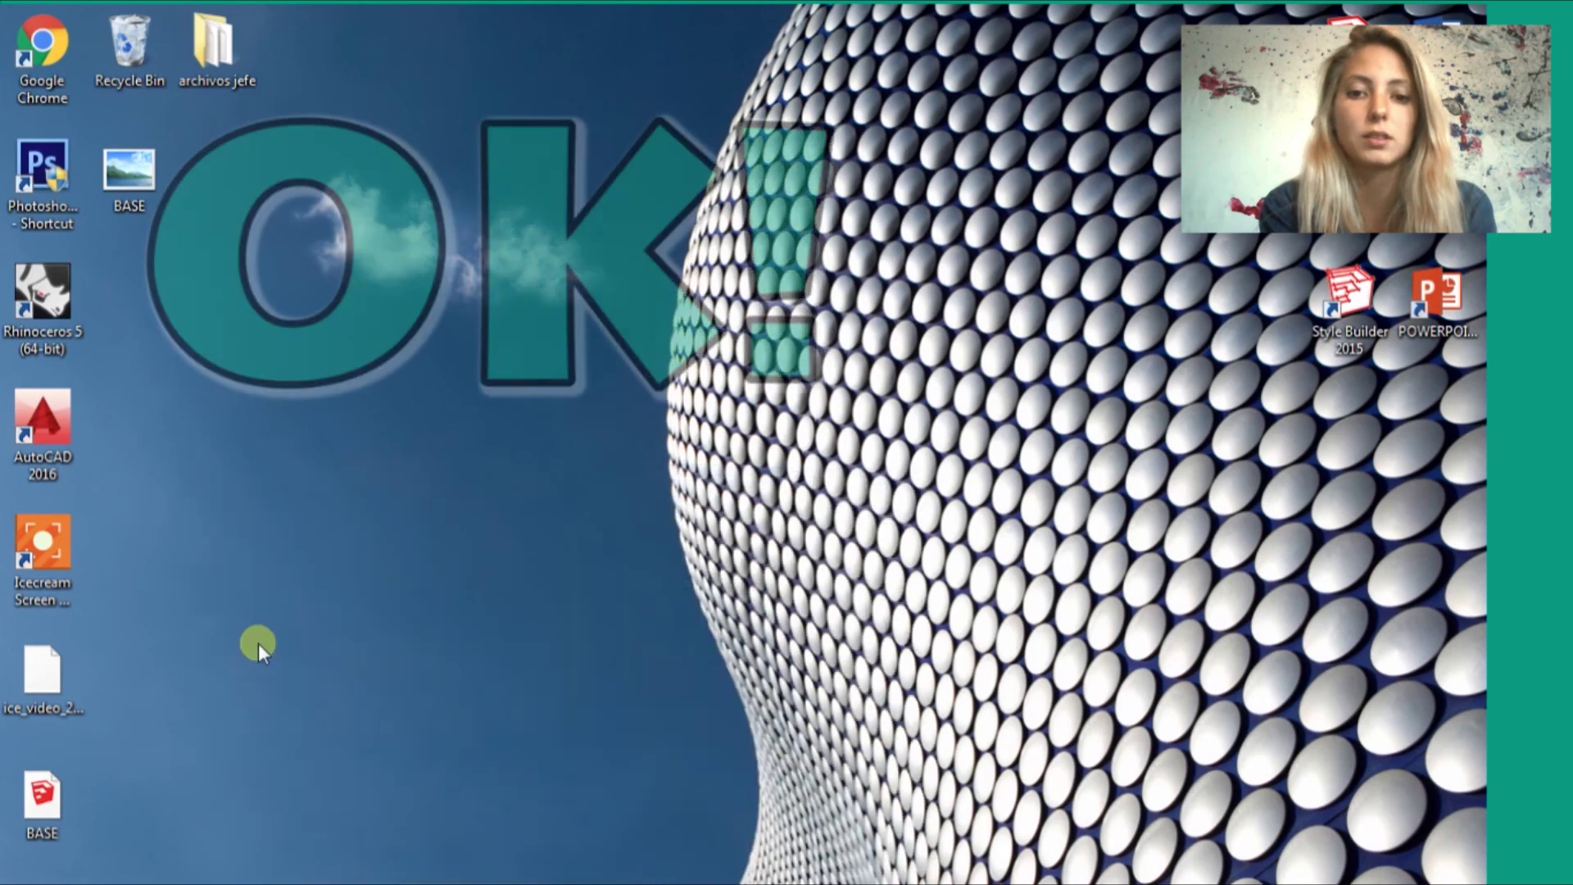